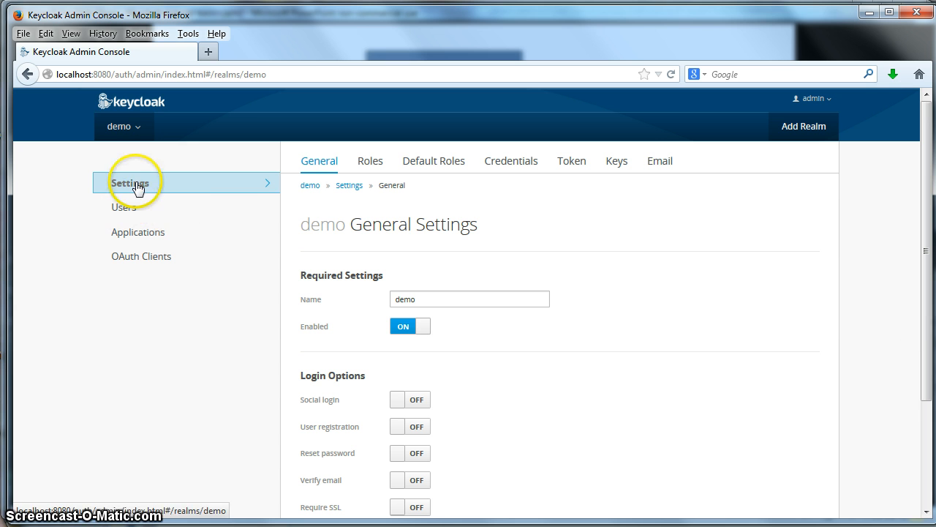
Step: Delete the existing demo realm from its General Settings page
{"action": "left_click", "coordinate": [130, 184]}
{"action": "left_click_drag", "start_coordinate": [924, 272], "coordinate": [926, 388]}
{"action": "left_click", "coordinate": [798, 508]}
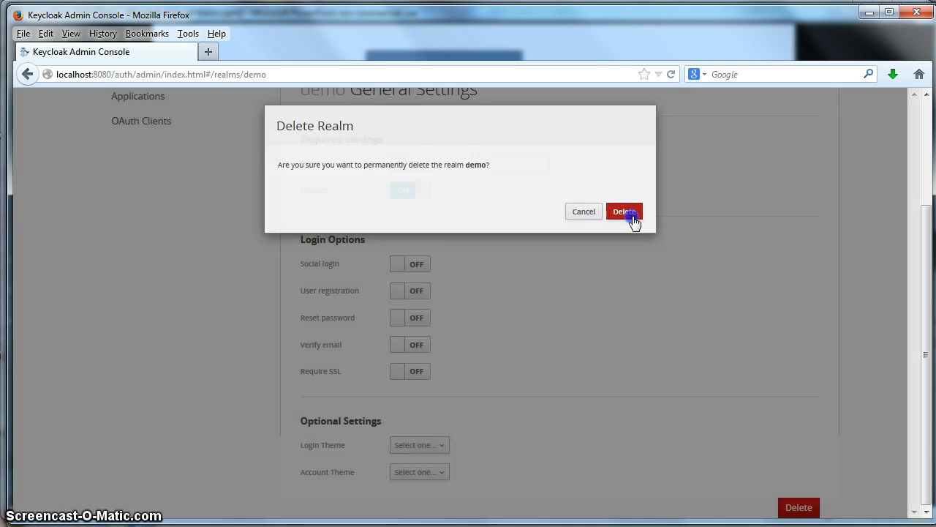
{"action": "left_click", "coordinate": [622, 213]}
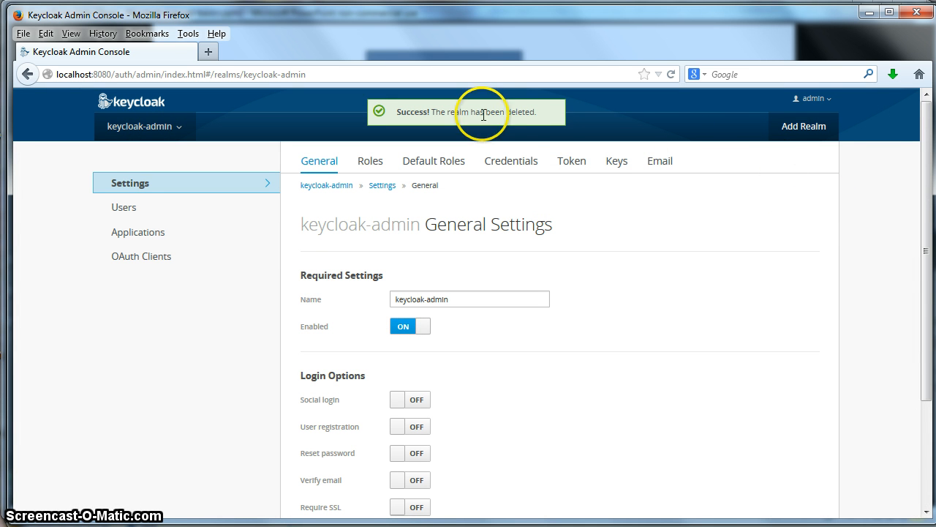
Step: Add a new realm named demo and save it
{"action": "left_click", "coordinate": [818, 139]}
{"action": "left_click", "coordinate": [414, 315]}
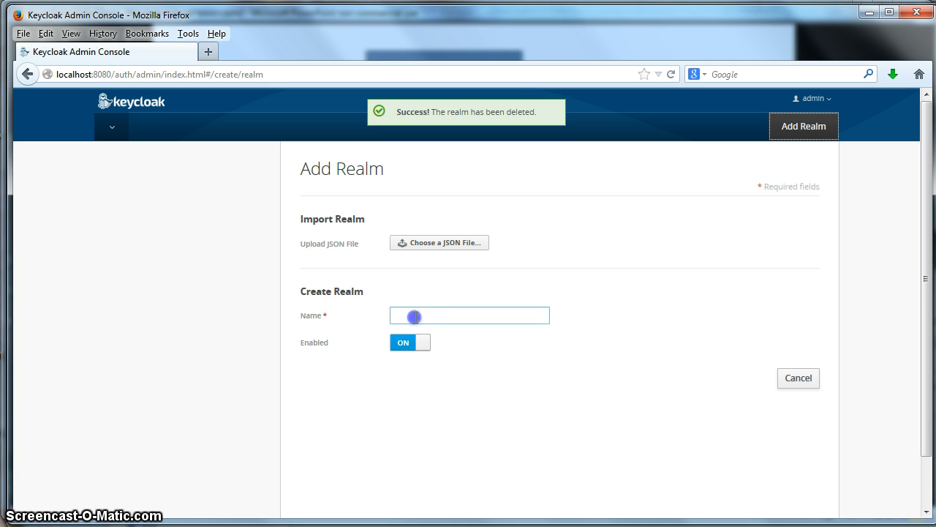
{"action": "type", "text": "demo"}
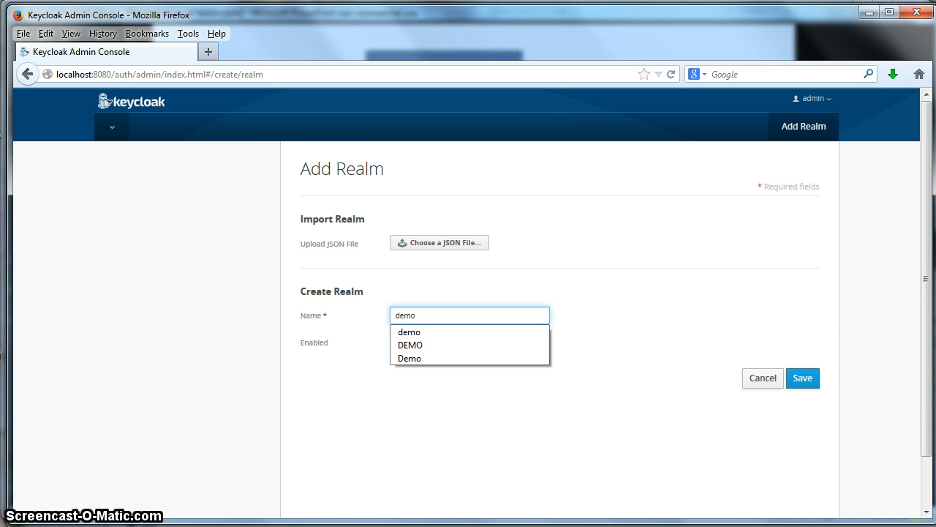
{"action": "left_click", "coordinate": [802, 377]}
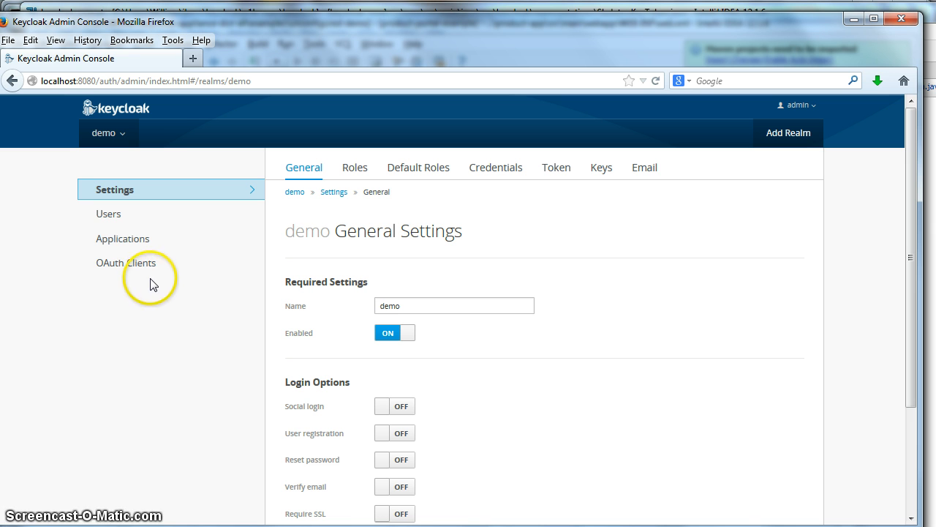
{"action": "left_click", "coordinate": [134, 245]}
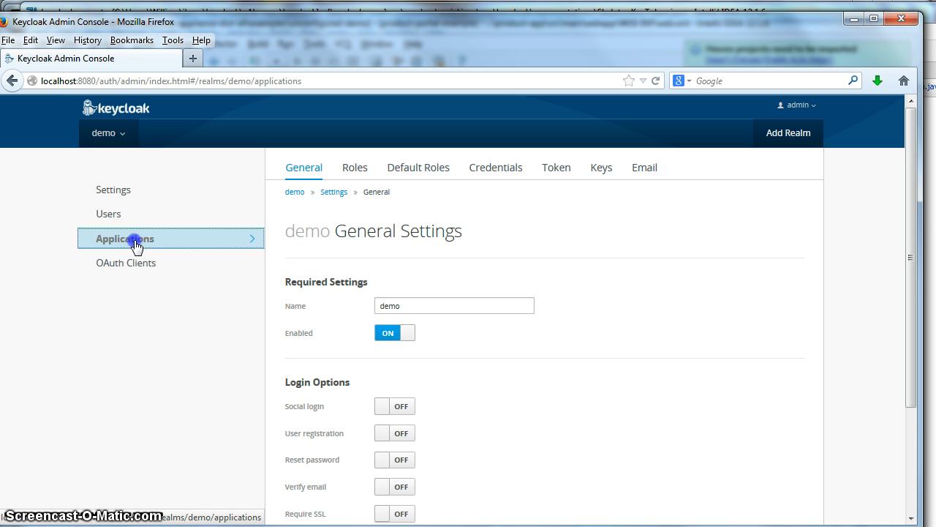
{"action": "left_click", "coordinate": [754, 273]}
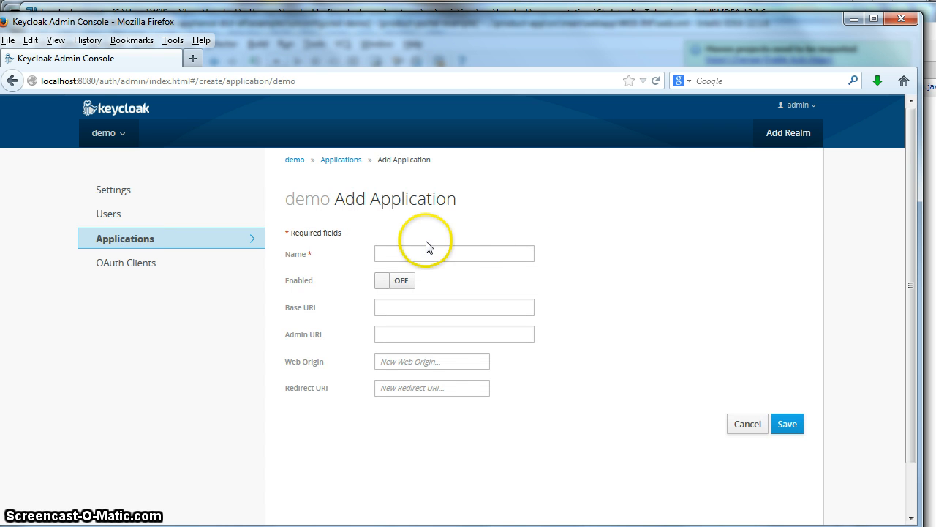
{"action": "left_click", "coordinate": [384, 253]}
{"action": "type", "text": "customer-portal"}
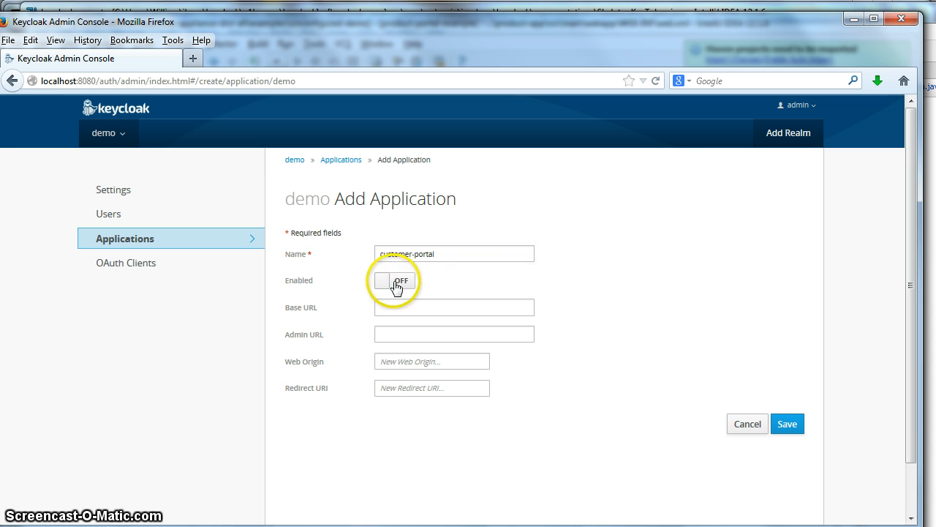
{"action": "left_click", "coordinate": [391, 282]}
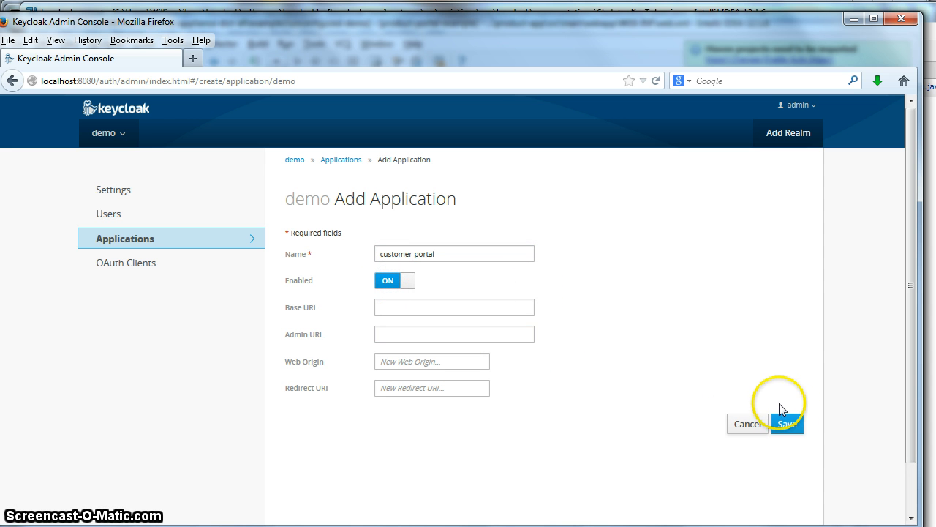
{"action": "left_click", "coordinate": [381, 334]}
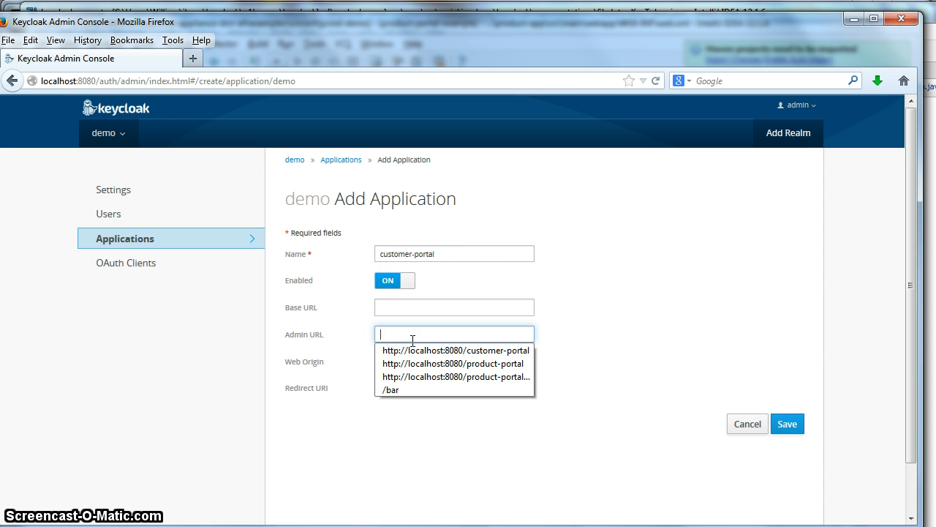
{"action": "left_click", "coordinate": [424, 350]}
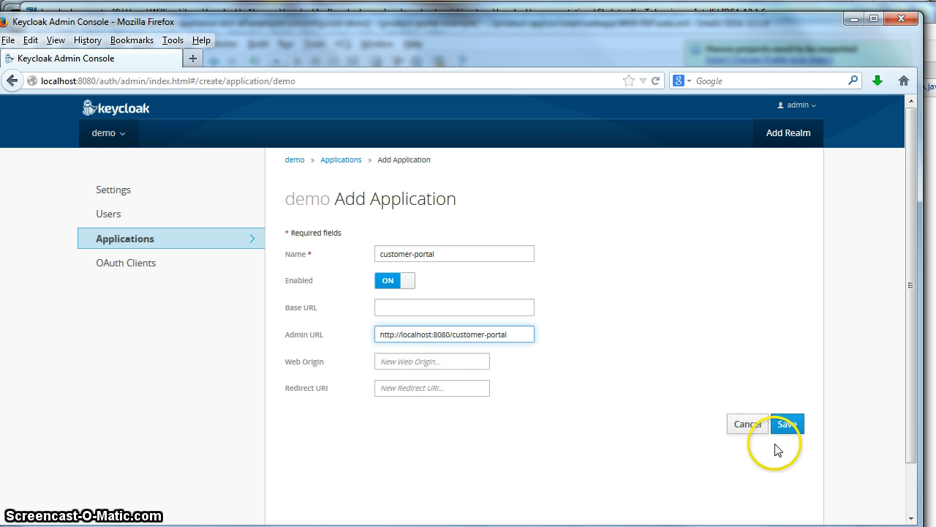
{"action": "left_click", "coordinate": [789, 427]}
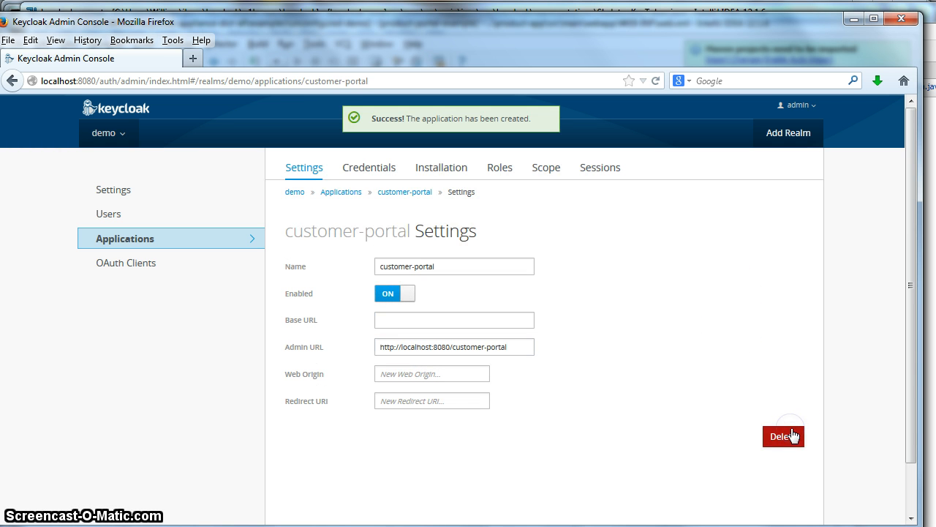
Step: Add a customer-user role to customer-portal and return to the Applications list
{"action": "left_click", "coordinate": [506, 176]}
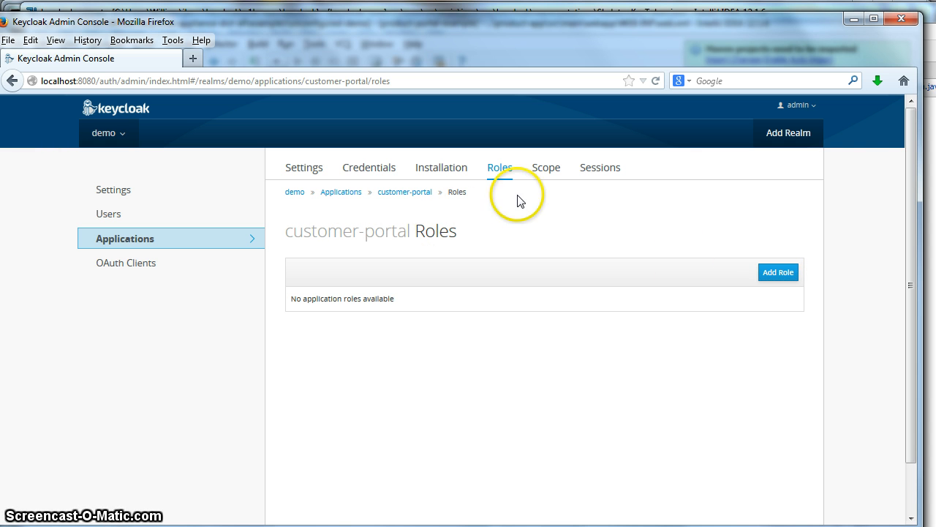
{"action": "left_click", "coordinate": [425, 191]}
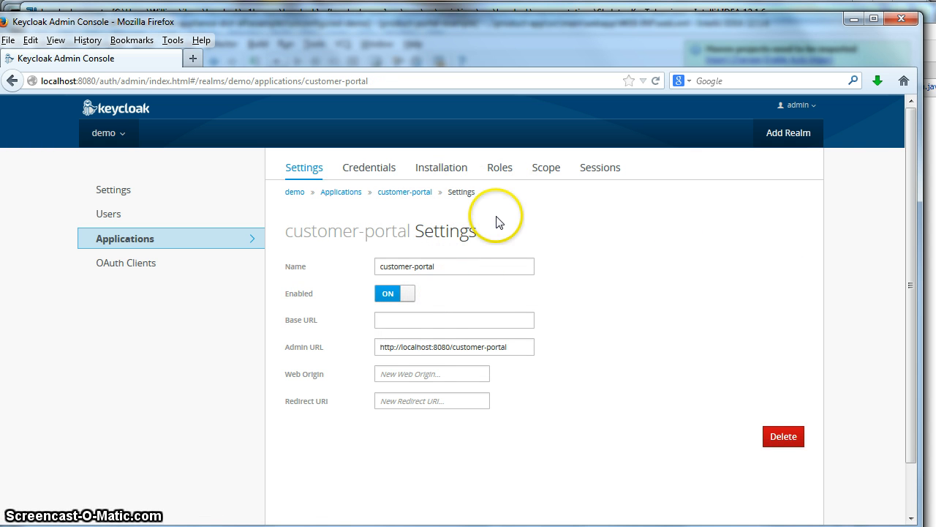
{"action": "left_click", "coordinate": [504, 175]}
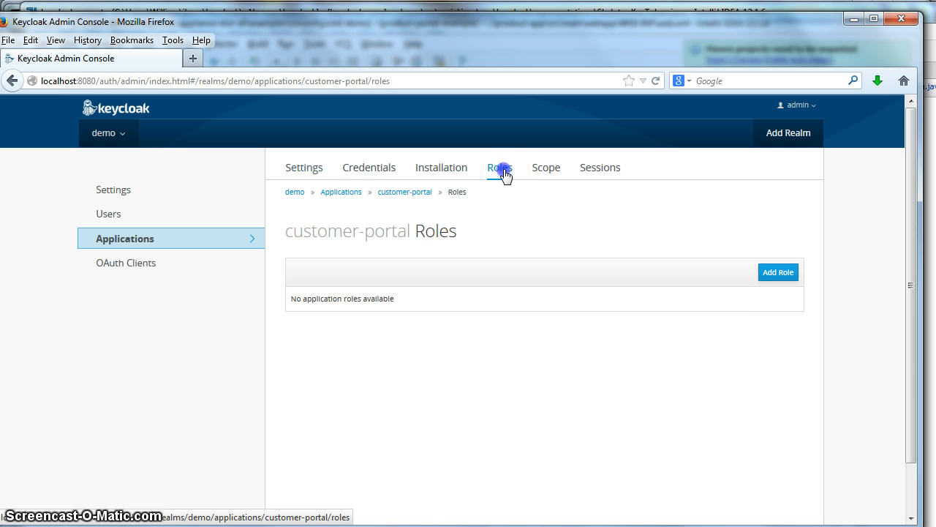
{"action": "left_click", "coordinate": [782, 274]}
{"action": "left_click", "coordinate": [399, 233]}
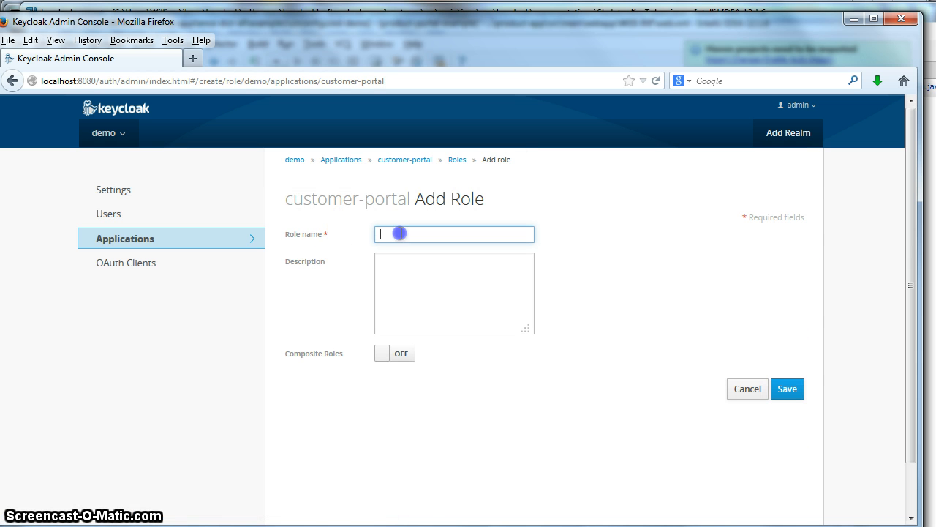
{"action": "type", "text": "custo"}
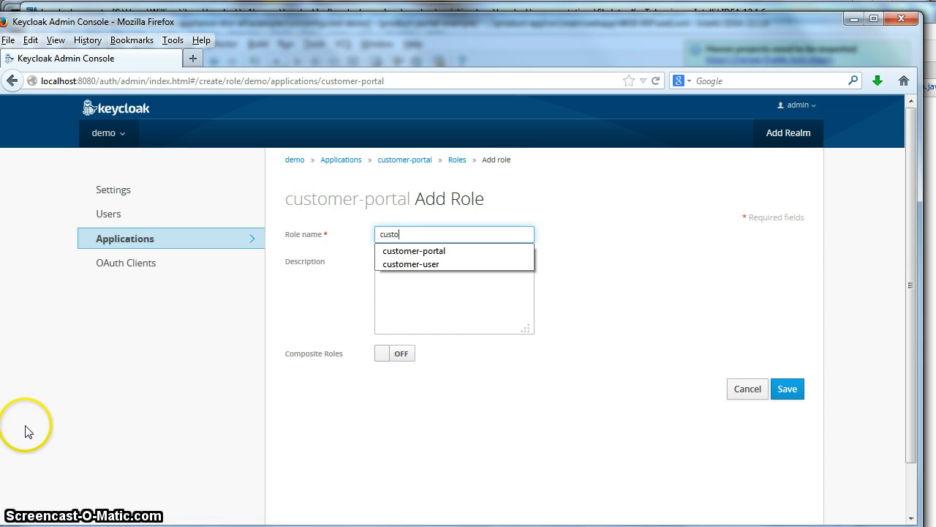
{"action": "type", "text": "mer-us"}
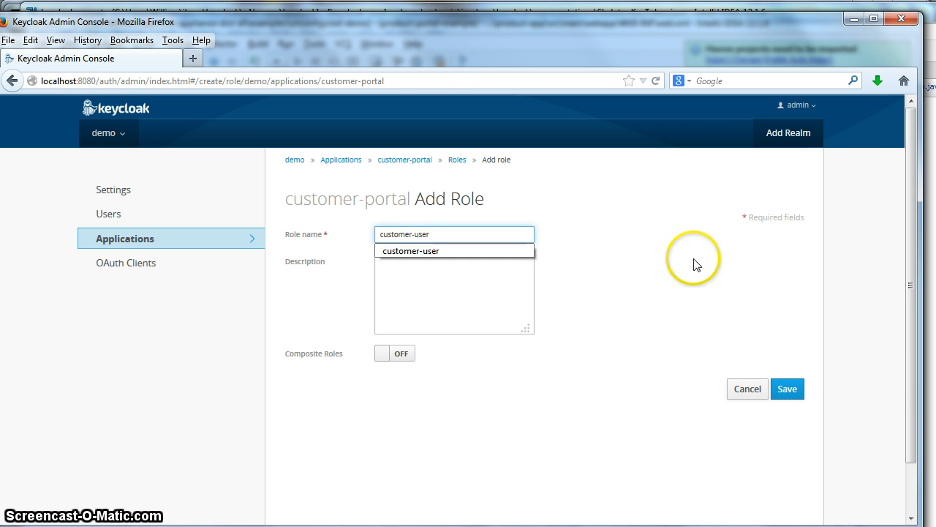
{"action": "type", "text": "er"}
{"action": "left_click", "coordinate": [692, 260]}
{"action": "left_click", "coordinate": [784, 388]}
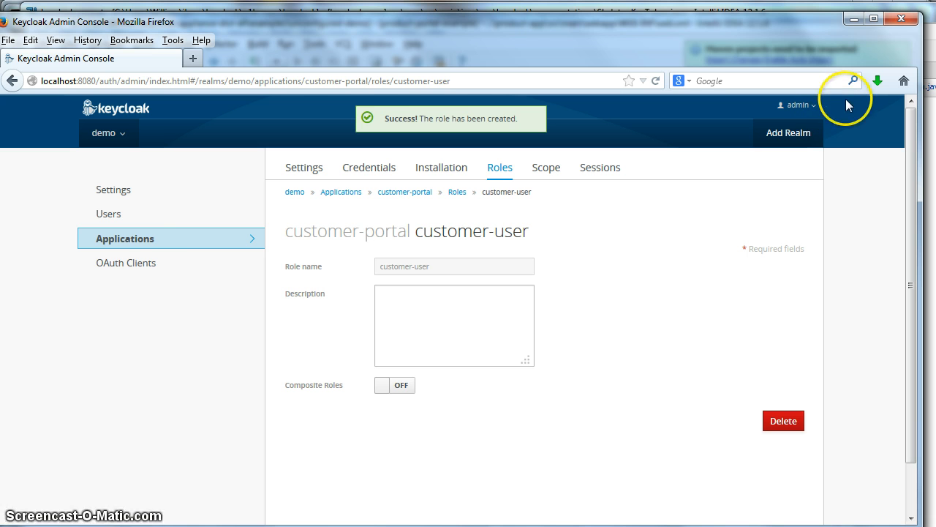
{"action": "left_click", "coordinate": [130, 240]}
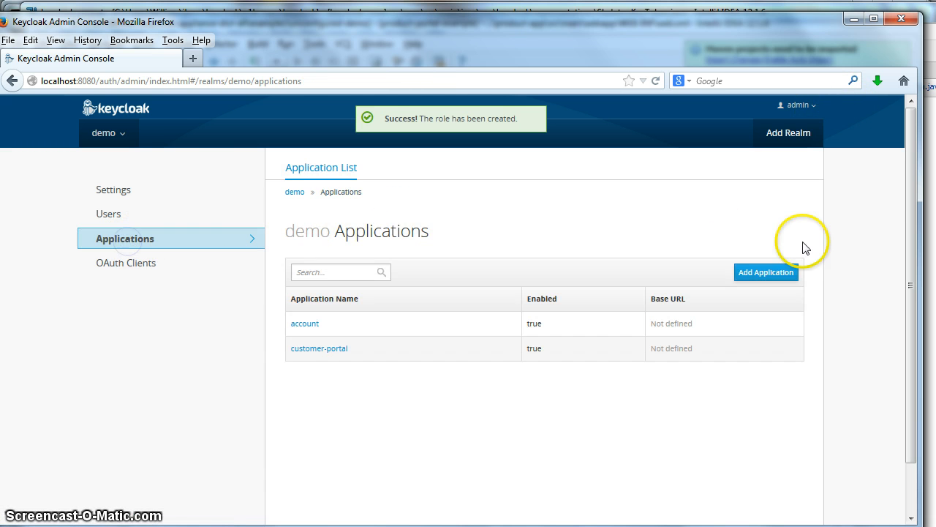
{"action": "left_click", "coordinate": [754, 273]}
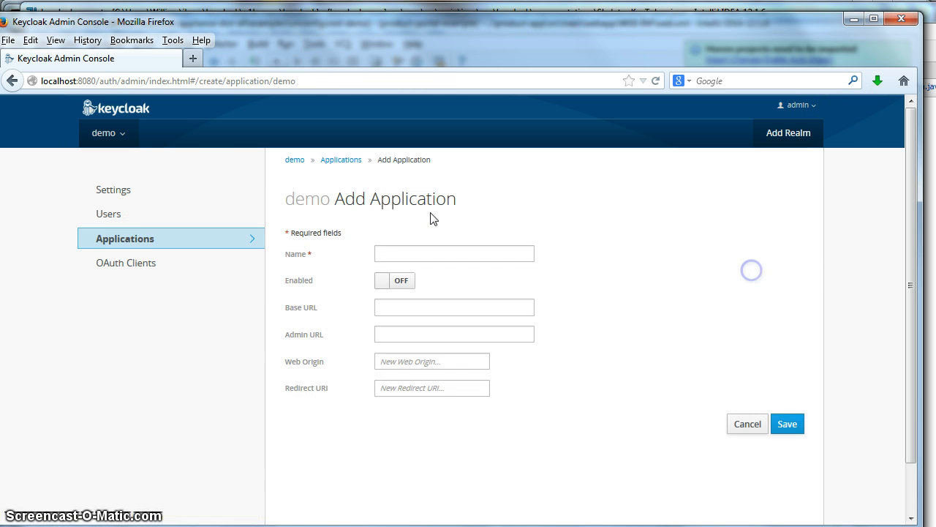
{"action": "left_click", "coordinate": [403, 254]}
{"action": "type", "text": "pr"}
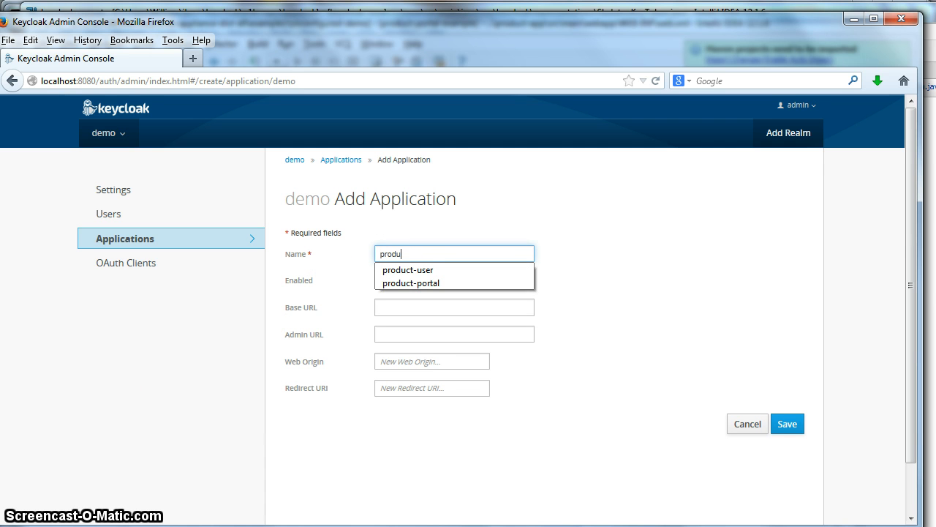
{"action": "type", "text": "odu"}
{"action": "left_click", "coordinate": [459, 285]}
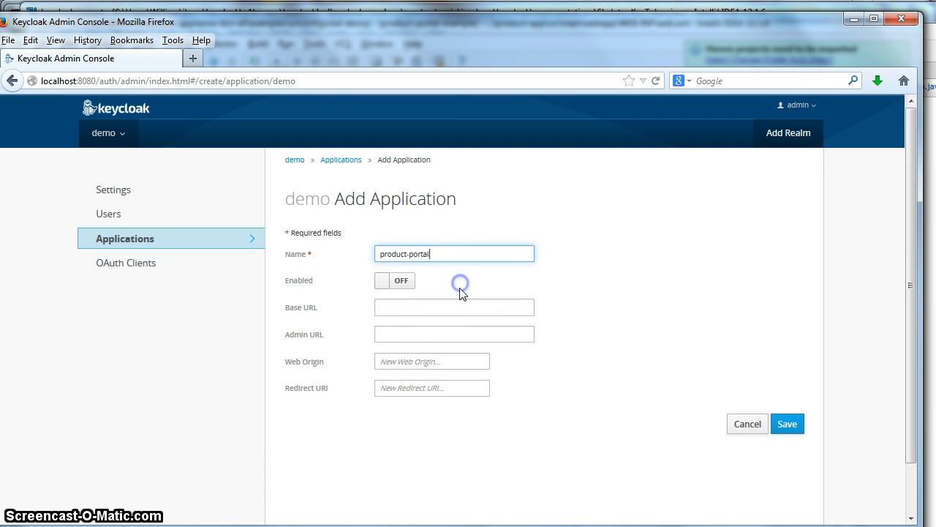
{"action": "left_click", "coordinate": [396, 335]}
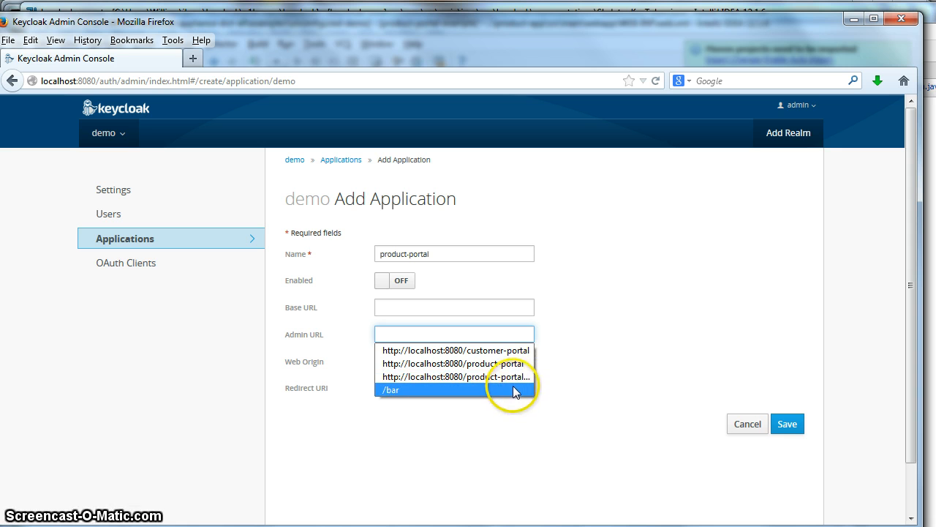
{"action": "left_click", "coordinate": [486, 364]}
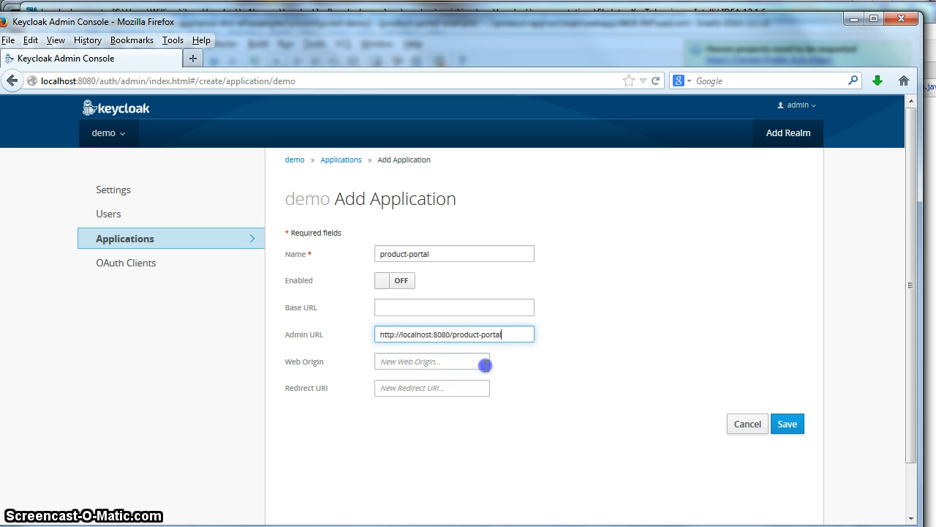
{"action": "left_click", "coordinate": [788, 424]}
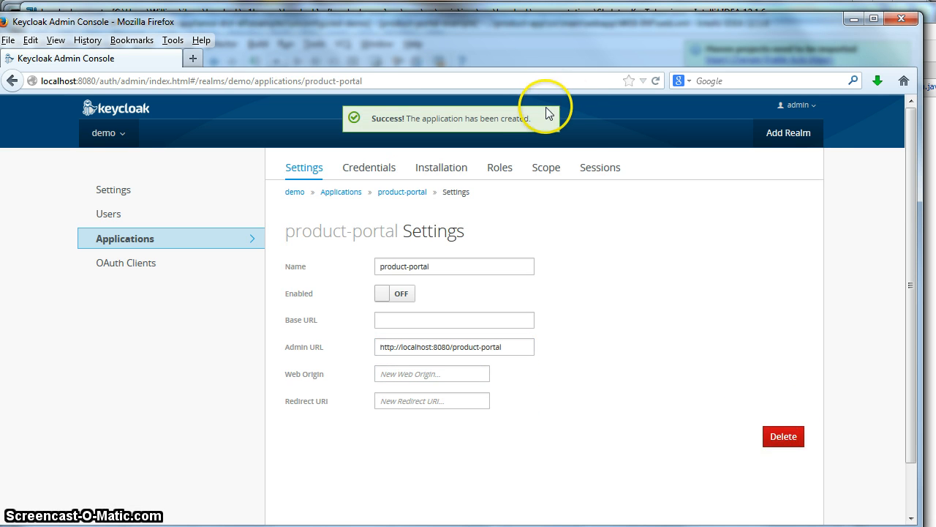
Step: Add a product-user role to product-portal and go back to the Applications list
{"action": "left_click", "coordinate": [519, 165]}
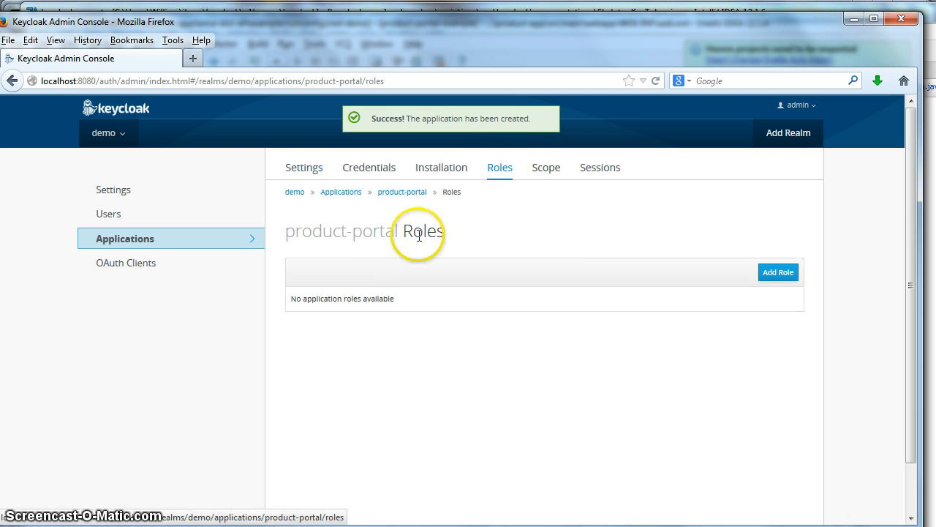
{"action": "left_click", "coordinate": [781, 270]}
{"action": "left_click", "coordinate": [398, 229]}
{"action": "type", "text": "product-"}
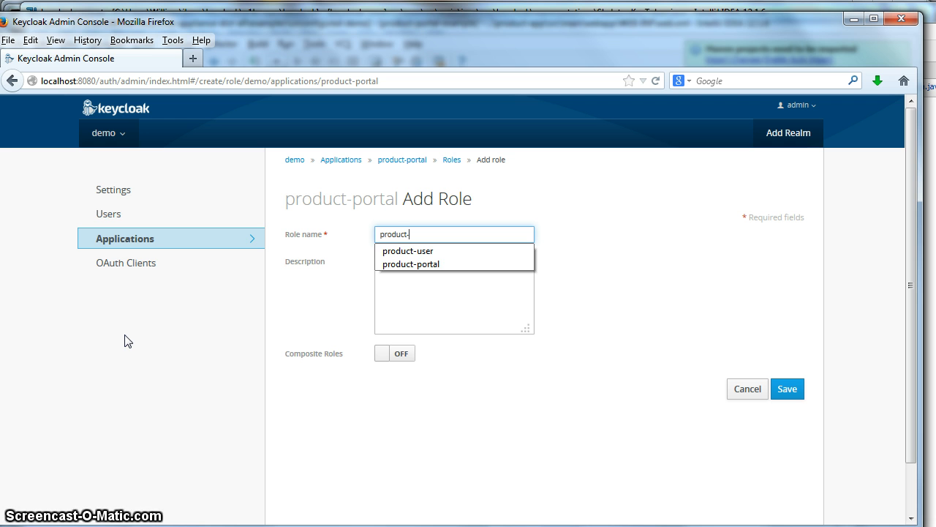
{"action": "type", "text": "user"}
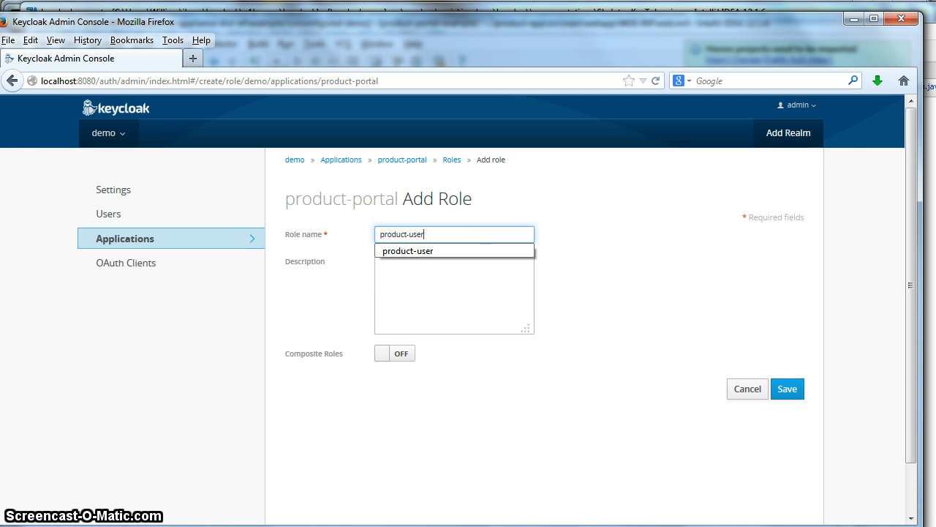
{"action": "left_click", "coordinate": [577, 304]}
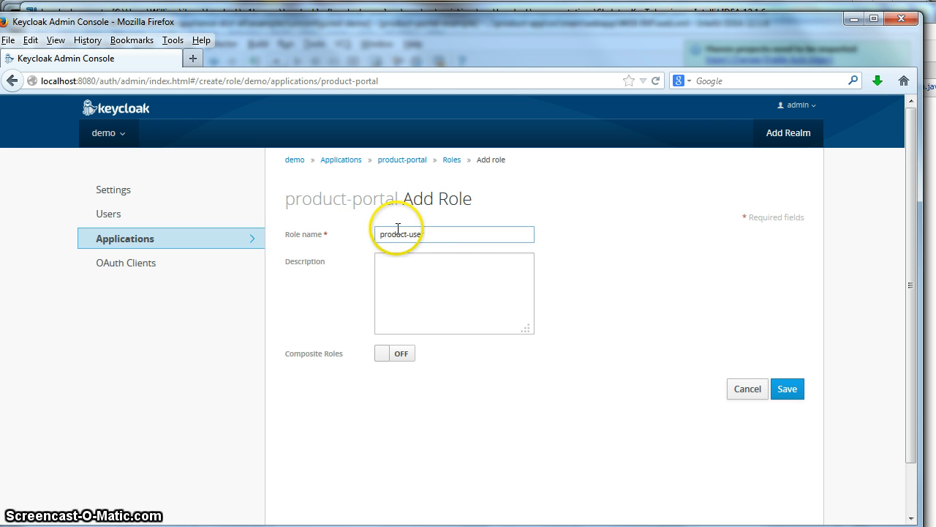
{"action": "left_click", "coordinate": [792, 389]}
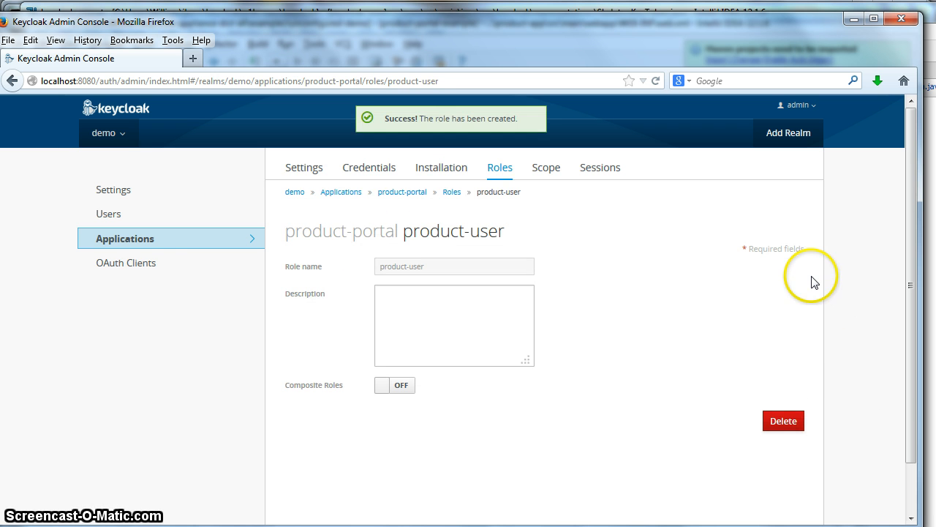
{"action": "left_click", "coordinate": [89, 240]}
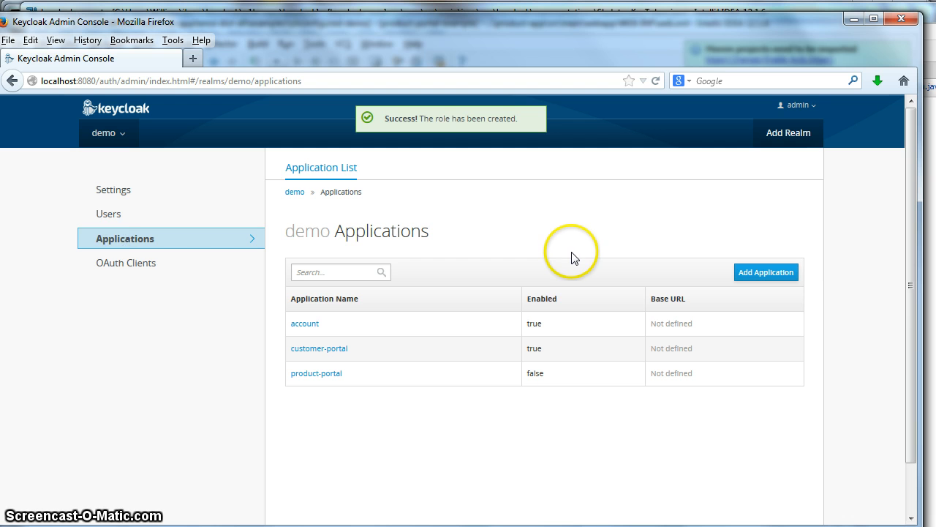
Step: Create an enabled application named database-service
{"action": "left_click", "coordinate": [774, 276]}
{"action": "left_click", "coordinate": [398, 252]}
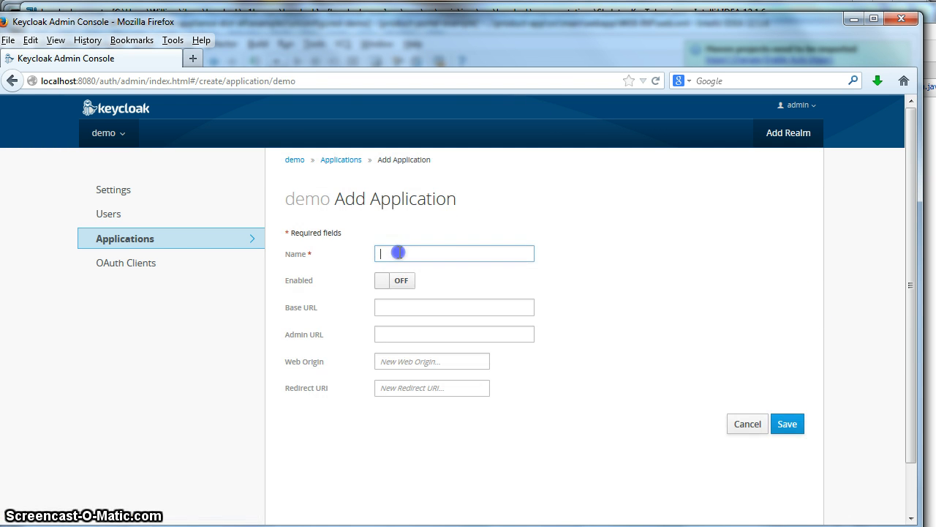
{"action": "type", "text": "database-servic"}
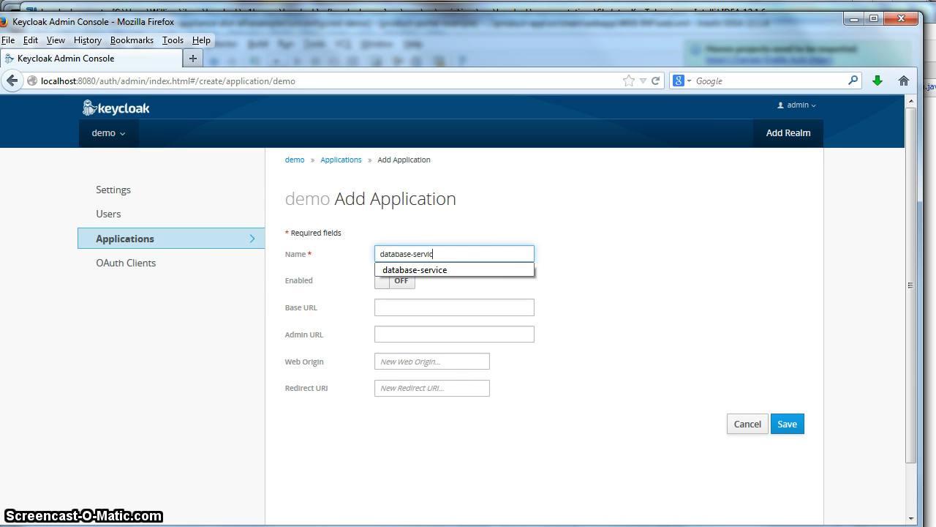
{"action": "type", "text": "e"}
{"action": "left_click", "coordinate": [633, 245]}
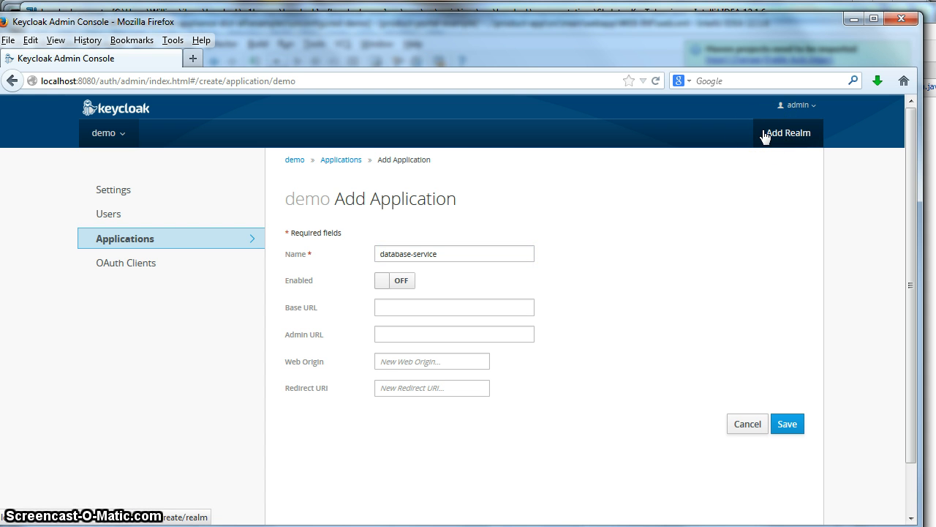
{"action": "left_click", "coordinate": [384, 281]}
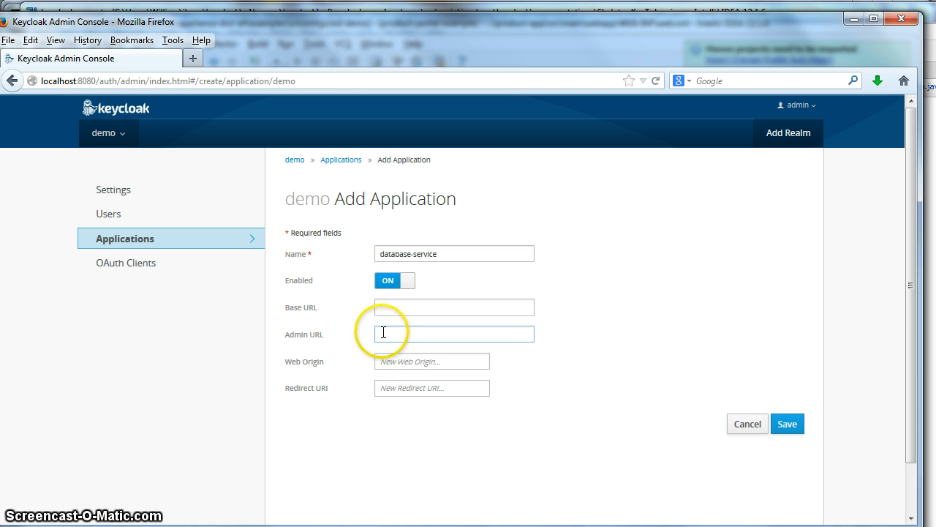
{"action": "left_click", "coordinate": [792, 428]}
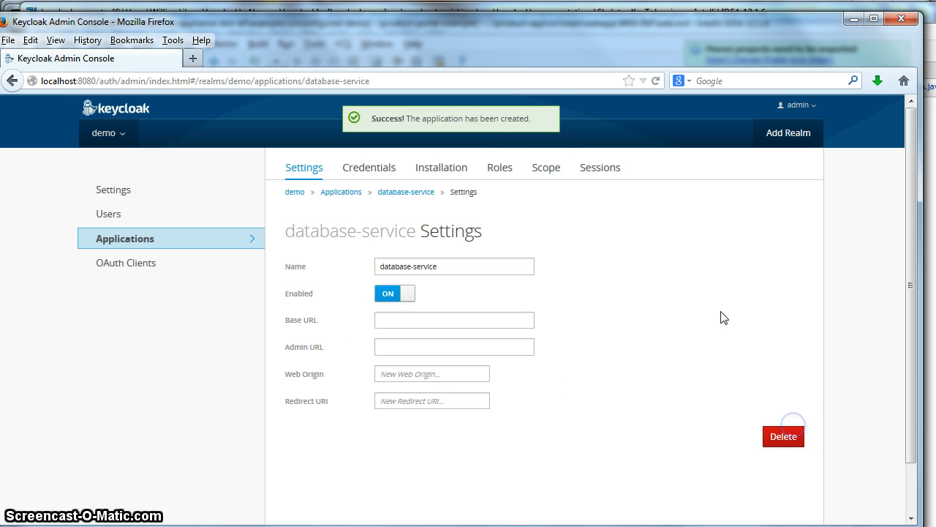
Step: Add a db-user role to database-service and return to the Applications list
{"action": "left_click", "coordinate": [502, 168]}
{"action": "left_click", "coordinate": [780, 271]}
{"action": "left_click", "coordinate": [408, 234]}
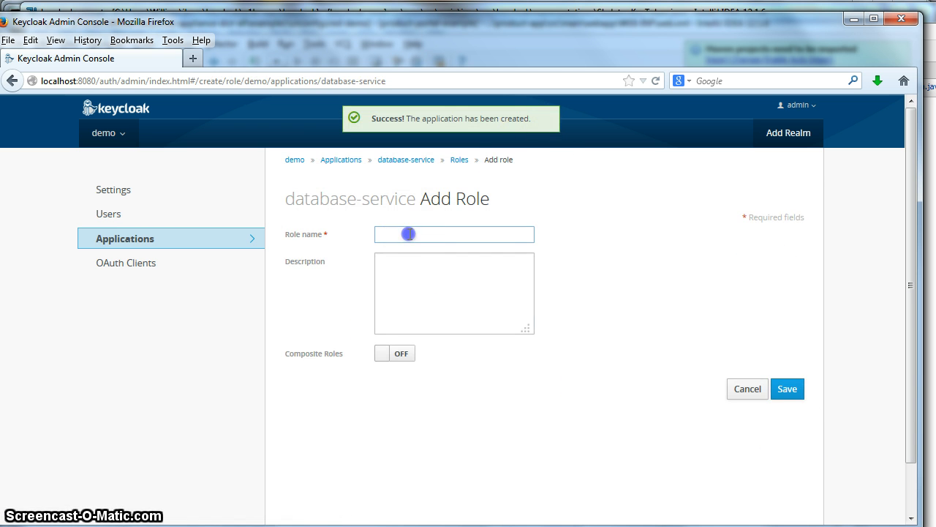
{"action": "type", "text": "db-user"}
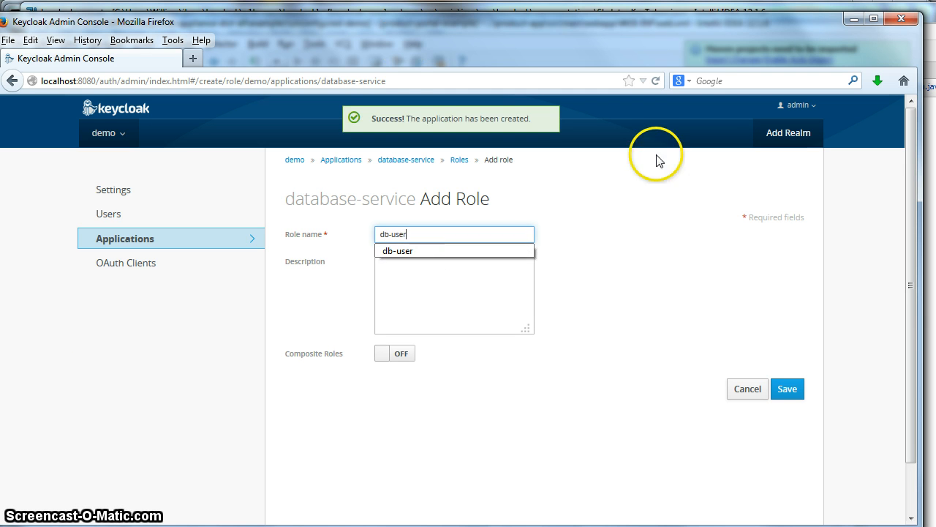
{"action": "left_click", "coordinate": [683, 256]}
{"action": "left_click", "coordinate": [788, 389]}
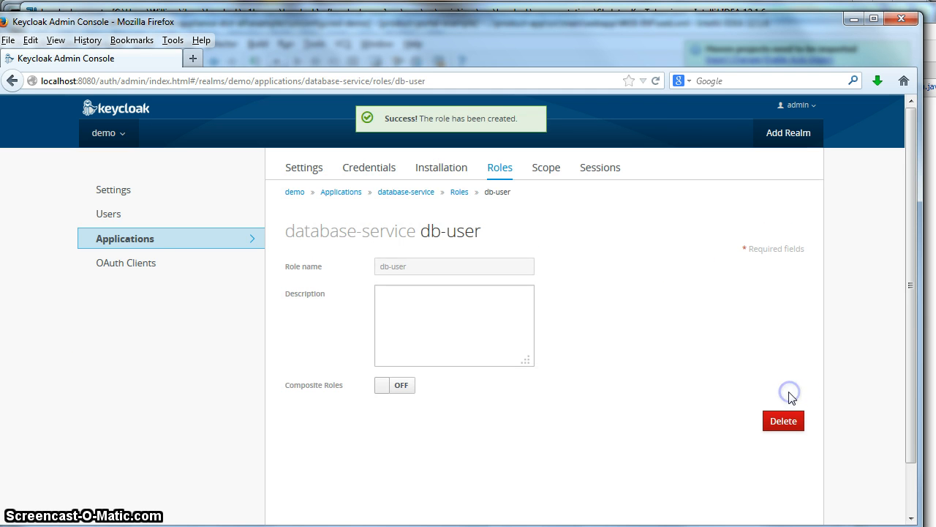
{"action": "left_click", "coordinate": [126, 239]}
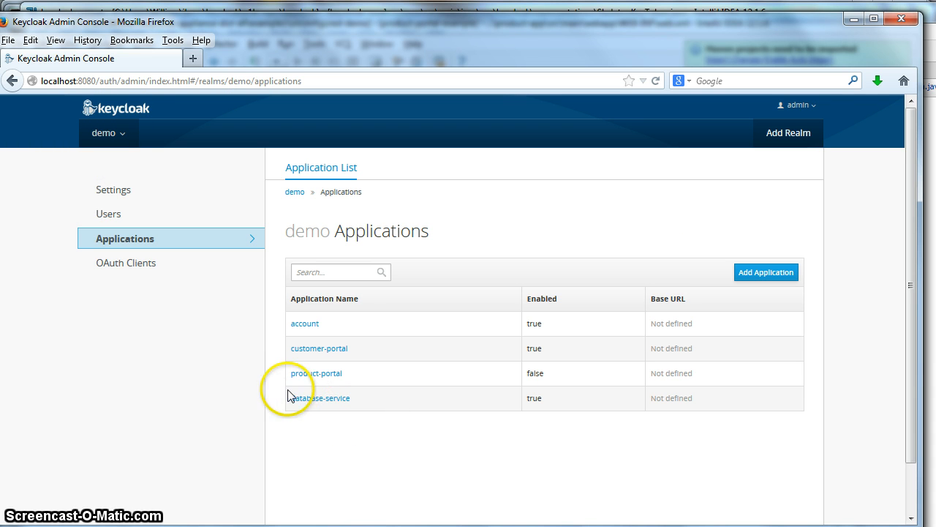
Step: In customer-portal's Scope tab, move database-service's db-user role into Assigned Roles
{"action": "left_click", "coordinate": [315, 349]}
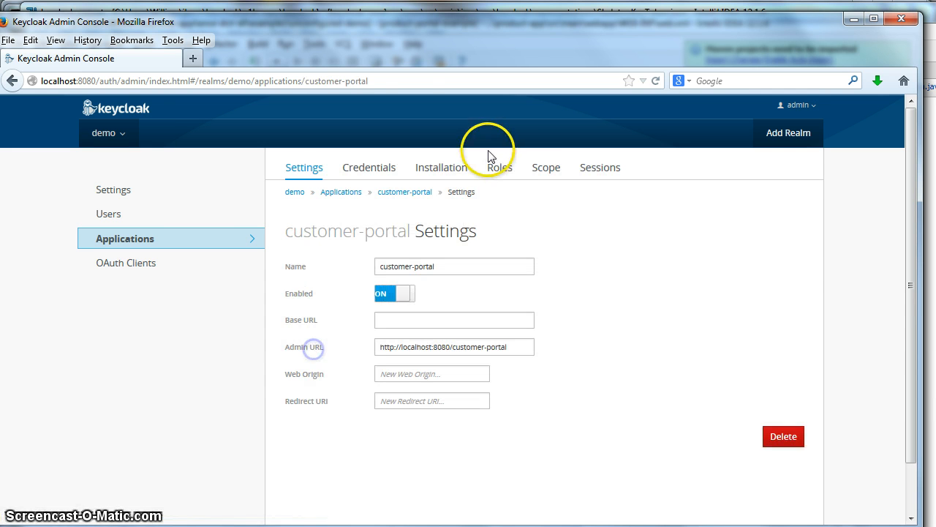
{"action": "left_click", "coordinate": [544, 170]}
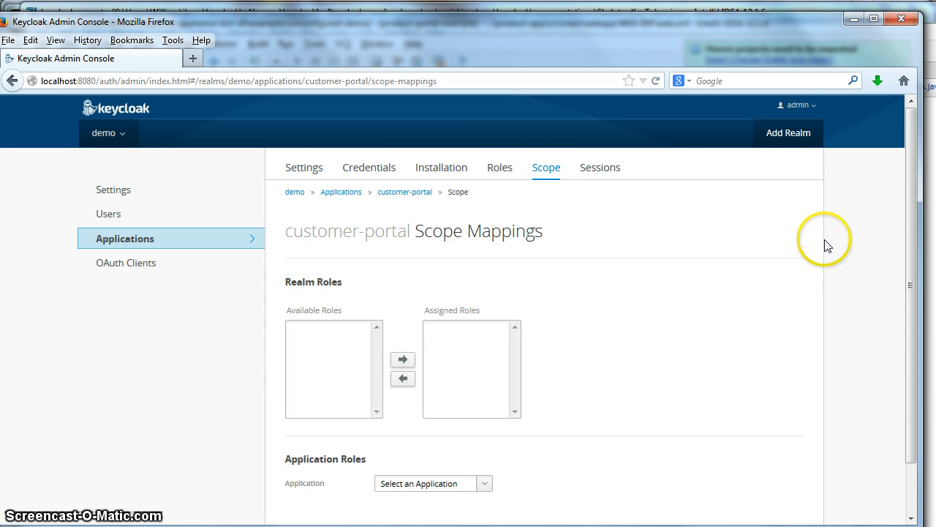
{"action": "left_click_drag", "start_coordinate": [905, 209], "coordinate": [908, 286]}
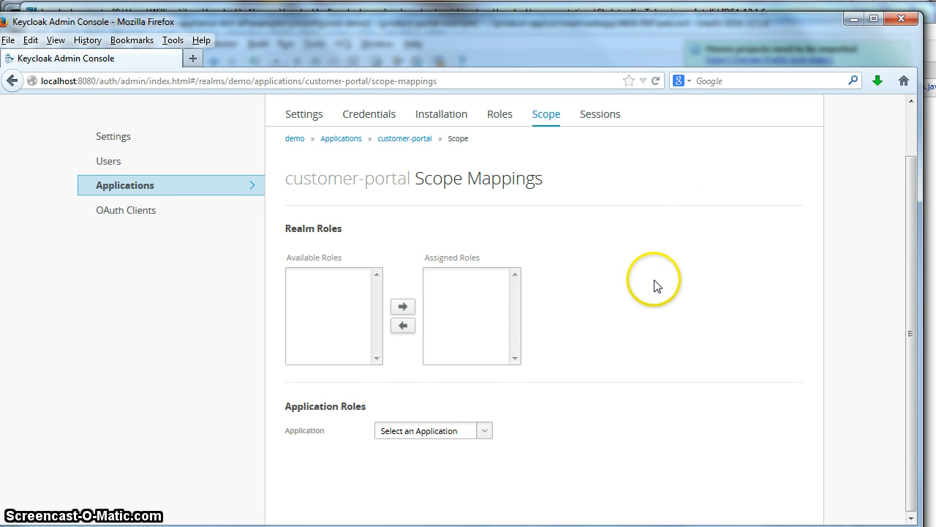
{"action": "left_click_drag", "start_coordinate": [910, 358], "coordinate": [901, 328]}
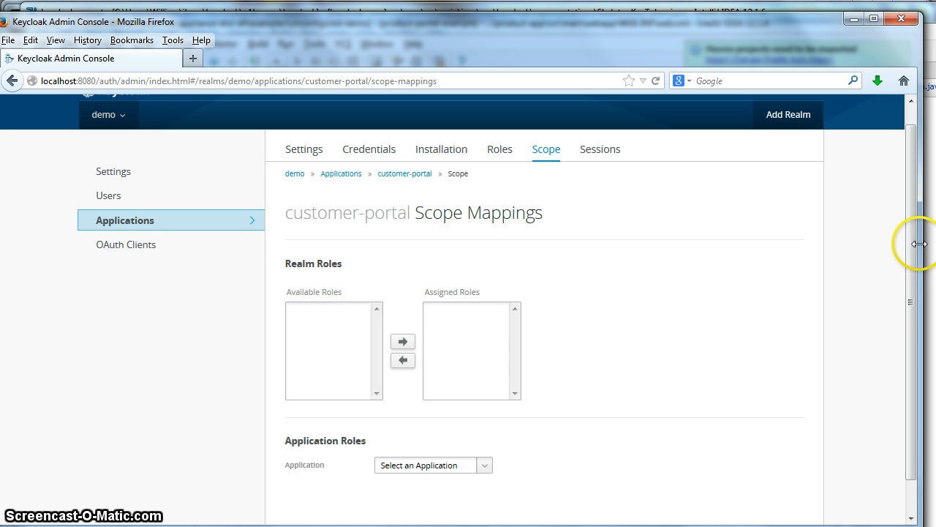
{"action": "left_click_drag", "start_coordinate": [911, 250], "coordinate": [911, 295]}
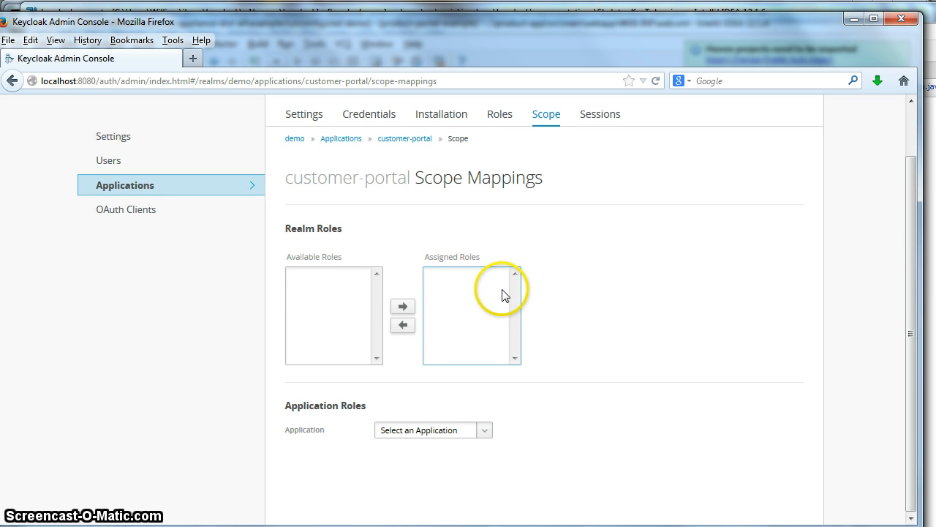
{"action": "left_click", "coordinate": [487, 430]}
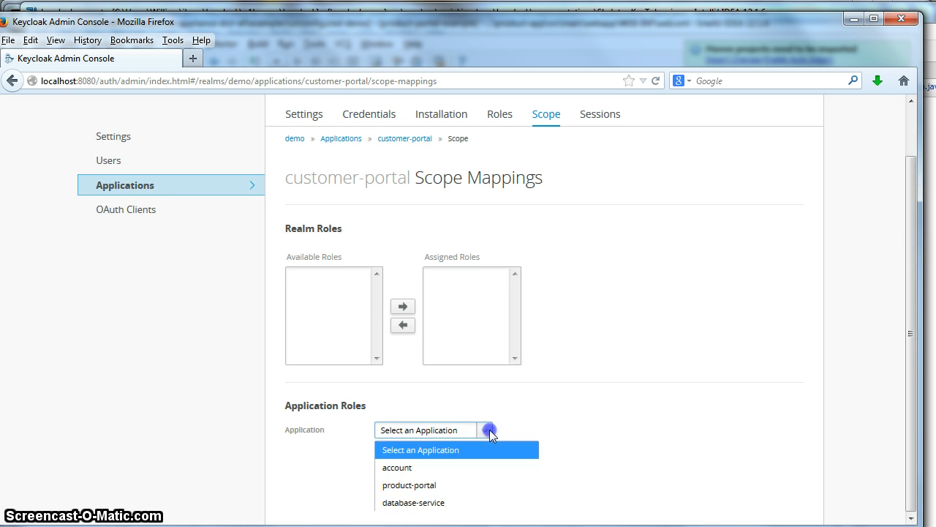
{"action": "left_click", "coordinate": [452, 502]}
{"action": "left_click_drag", "start_coordinate": [909, 334], "coordinate": [902, 397]}
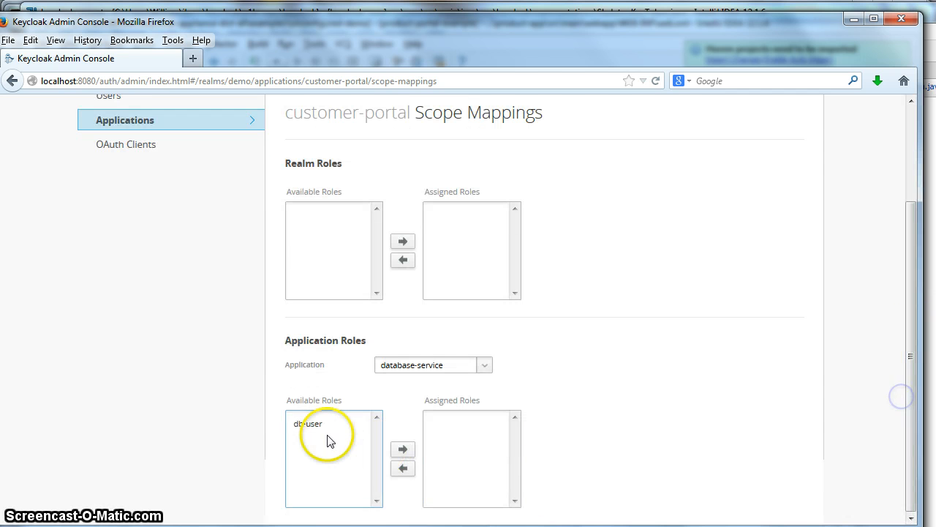
{"action": "left_click", "coordinate": [316, 425]}
{"action": "left_click", "coordinate": [402, 449]}
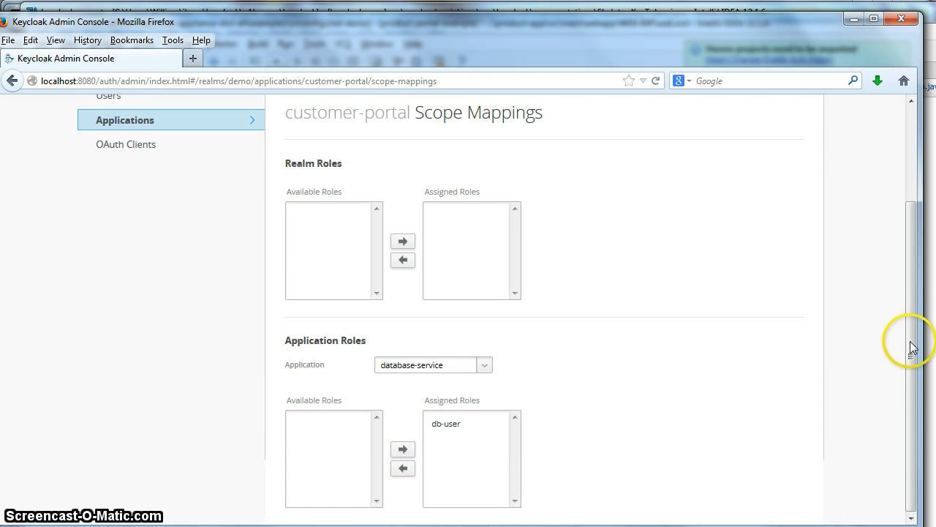
{"action": "left_click_drag", "start_coordinate": [912, 347], "coordinate": [902, 282]}
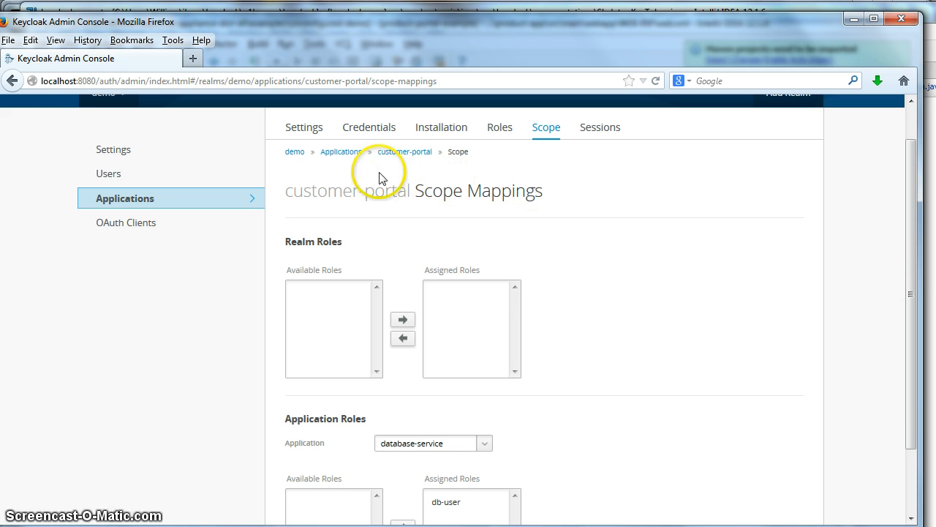
{"action": "left_click_drag", "start_coordinate": [911, 288], "coordinate": [902, 359]}
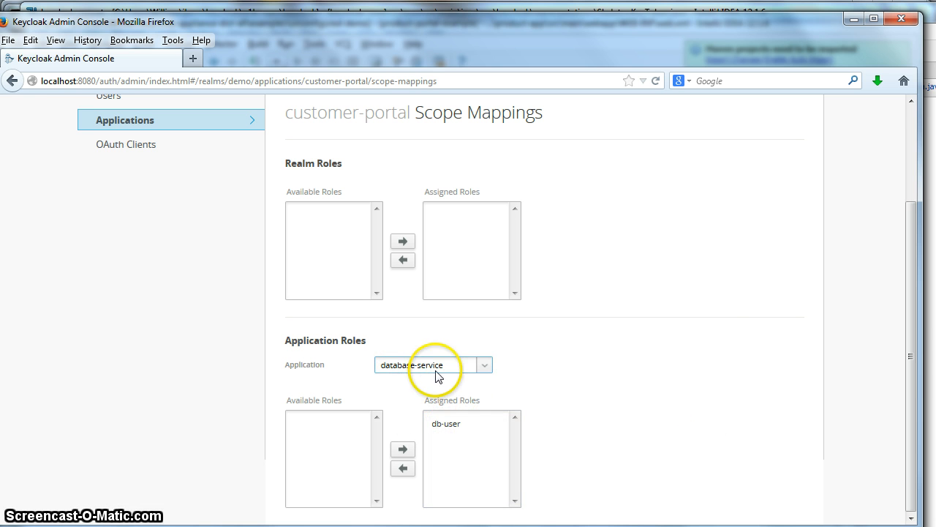
{"action": "left_click_drag", "start_coordinate": [910, 362], "coordinate": [902, 256]}
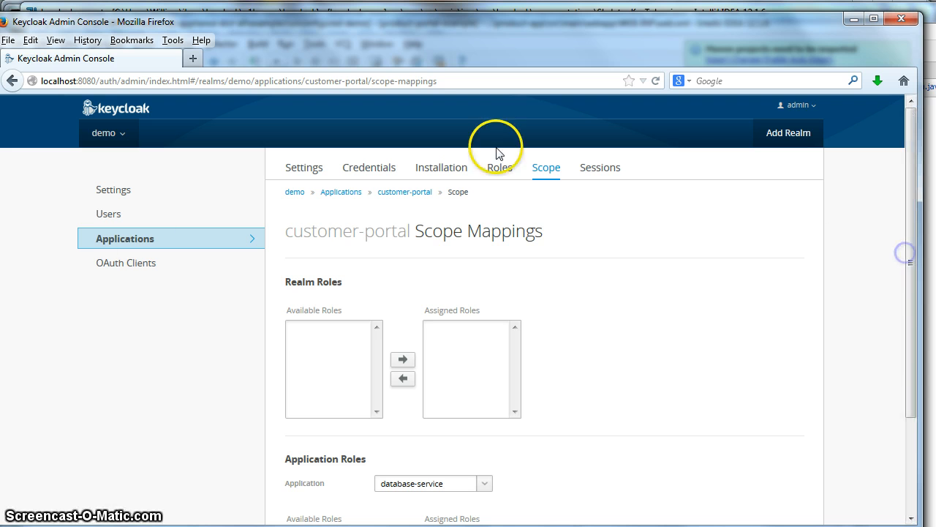
Step: In product-portal's Scope tab, move database-service's db-user role into Assigned Roles
{"action": "left_click", "coordinate": [121, 238]}
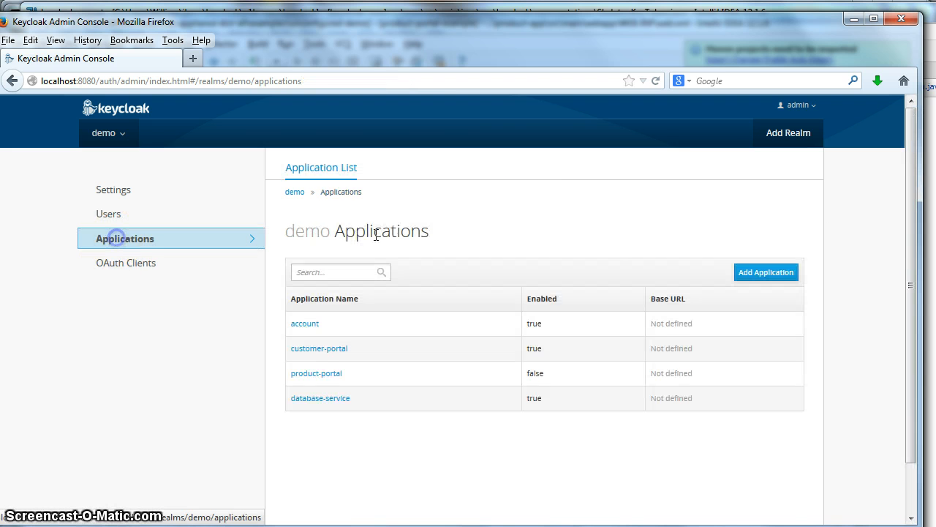
{"action": "left_click", "coordinate": [328, 372]}
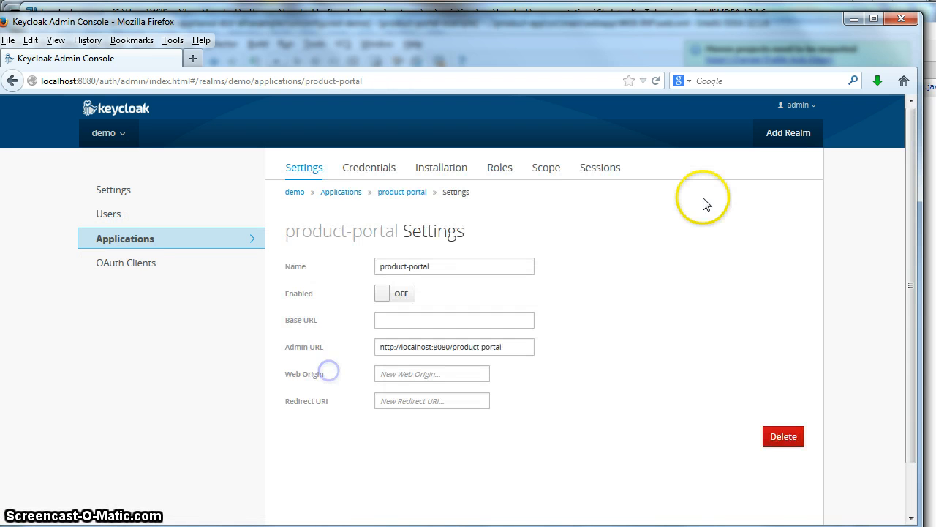
{"action": "left_click", "coordinate": [549, 172]}
{"action": "left_click_drag", "start_coordinate": [905, 319], "coordinate": [911, 411]}
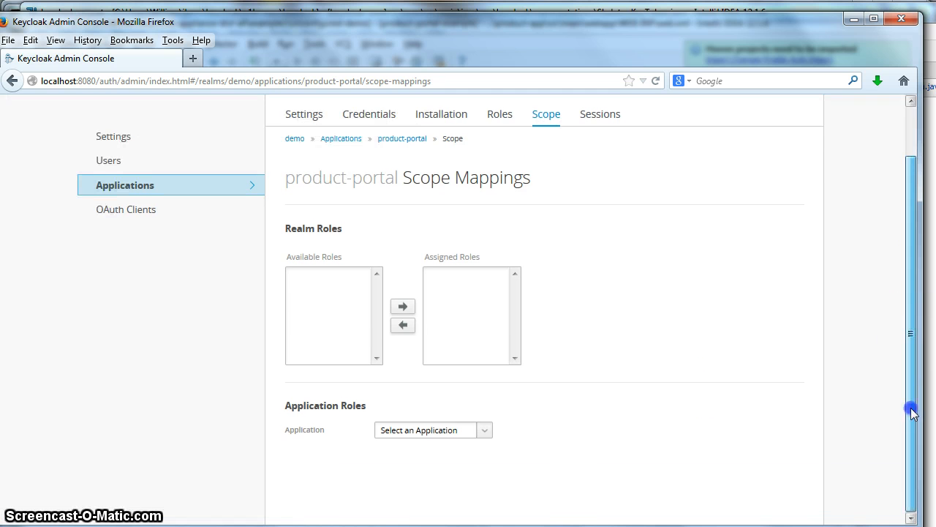
{"action": "left_click", "coordinate": [486, 430]}
{"action": "left_click", "coordinate": [468, 502]}
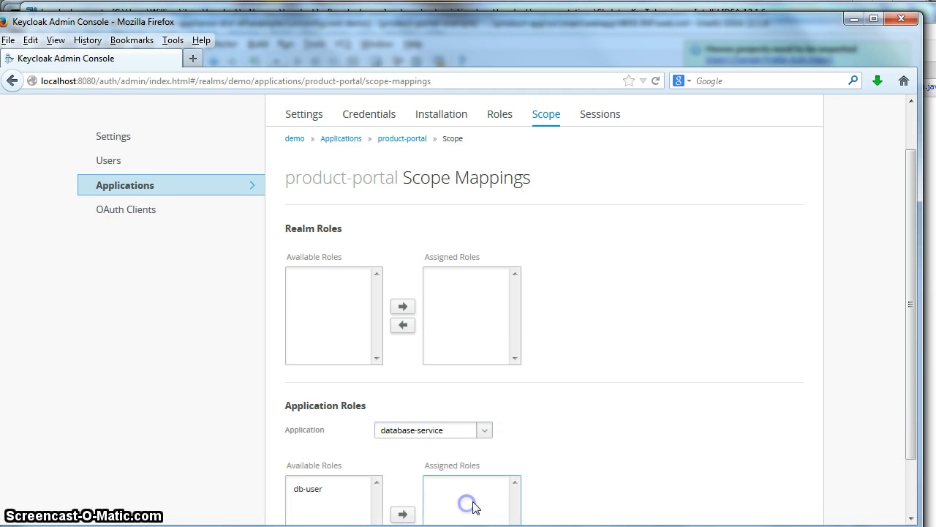
{"action": "left_click", "coordinate": [309, 490]}
{"action": "left_click", "coordinate": [403, 514]}
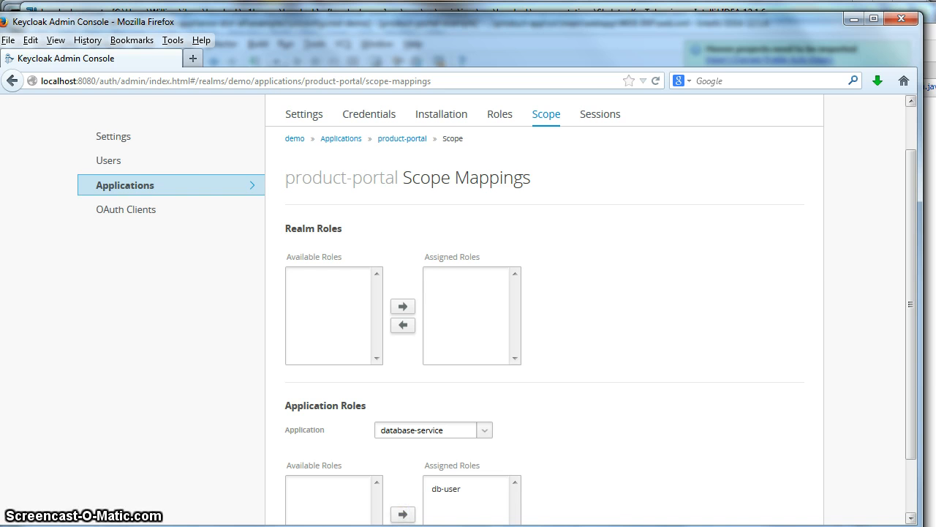
{"action": "left_click_drag", "start_coordinate": [909, 376], "coordinate": [914, 322]}
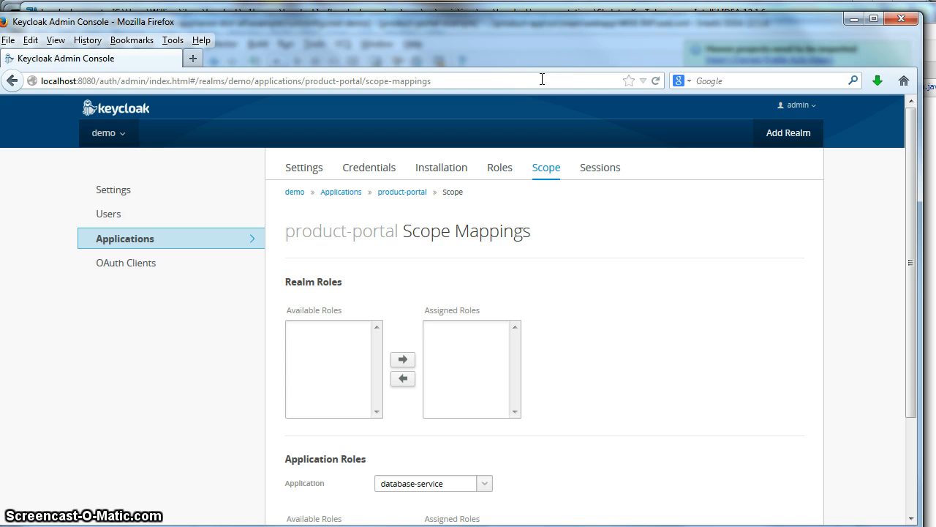
Step: Create a new enabled user in the demo realm, reusing a saved username
{"action": "left_click", "coordinate": [106, 219]}
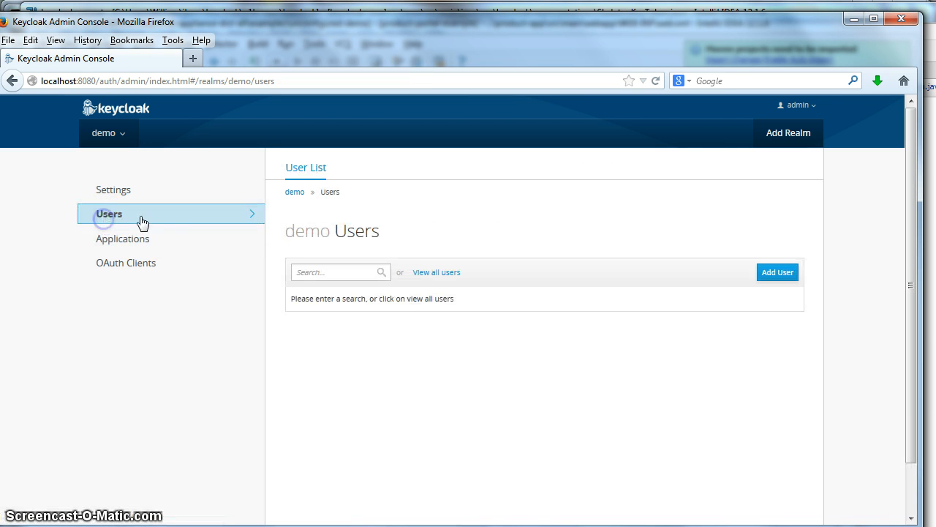
{"action": "left_click", "coordinate": [783, 275]}
{"action": "left_click", "coordinate": [382, 235]}
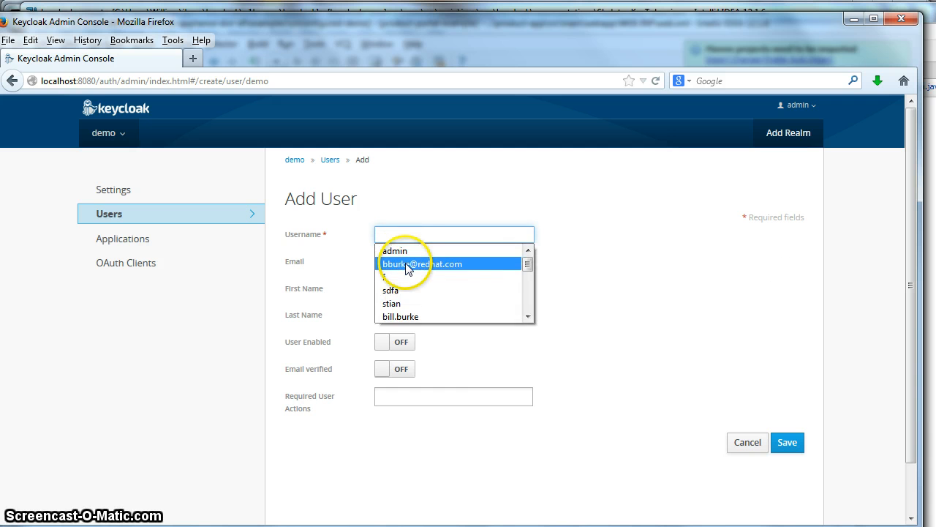
{"action": "left_click", "coordinate": [398, 261]}
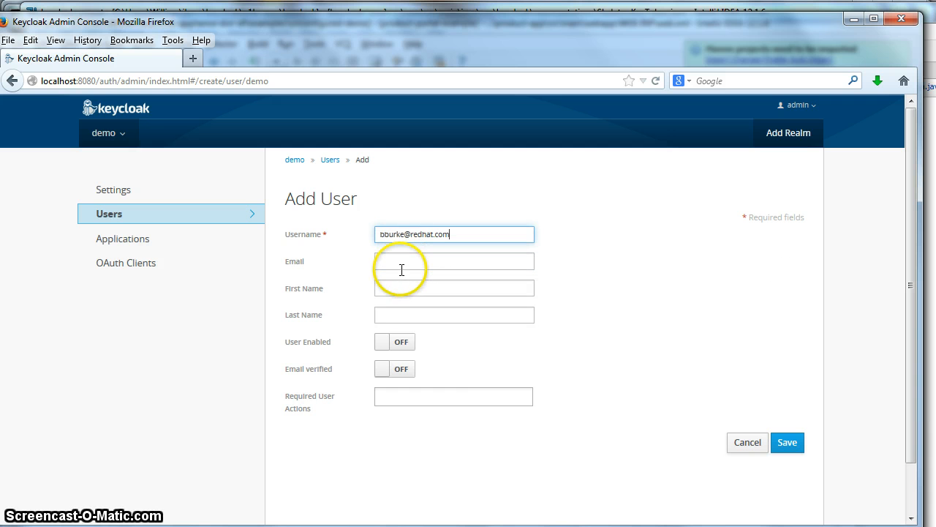
{"action": "left_click", "coordinate": [392, 344]}
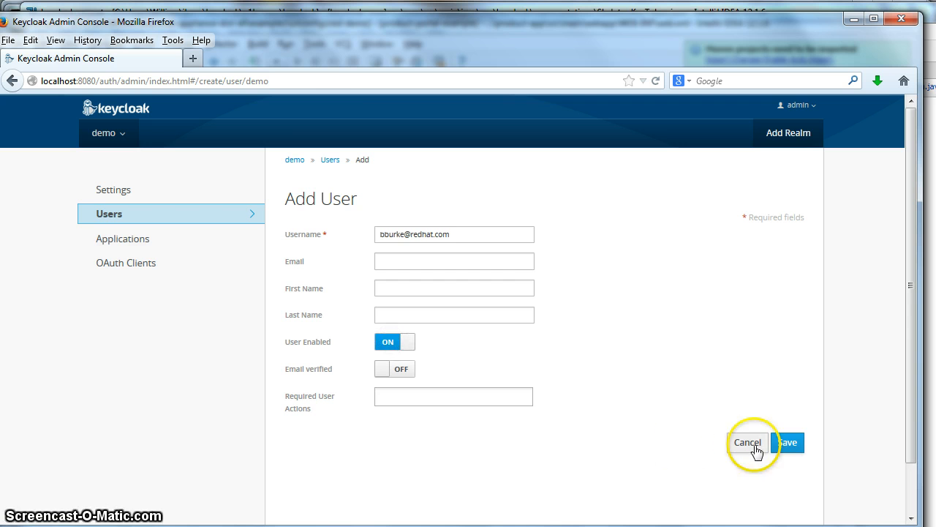
{"action": "left_click", "coordinate": [788, 442]}
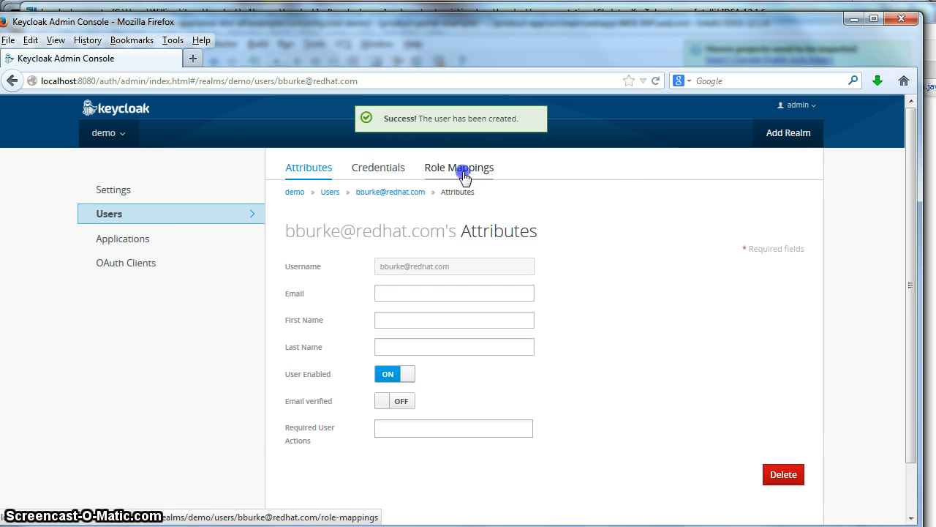
Step: Assign customer-portal's customer-user role to the new user
{"action": "left_click", "coordinate": [433, 176]}
{"action": "scroll", "coordinate": [600, 351], "scroll_direction": "down", "scroll_amount": 1}
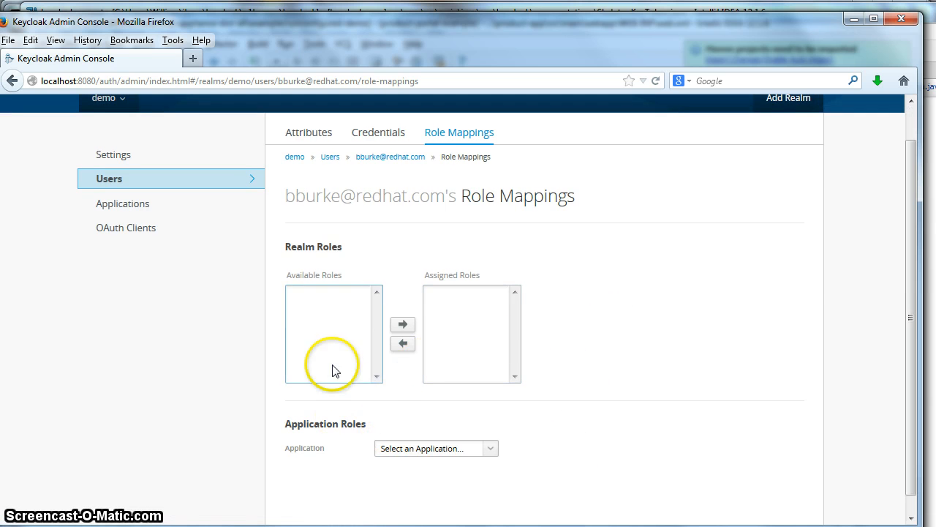
{"action": "left_click", "coordinate": [490, 446]}
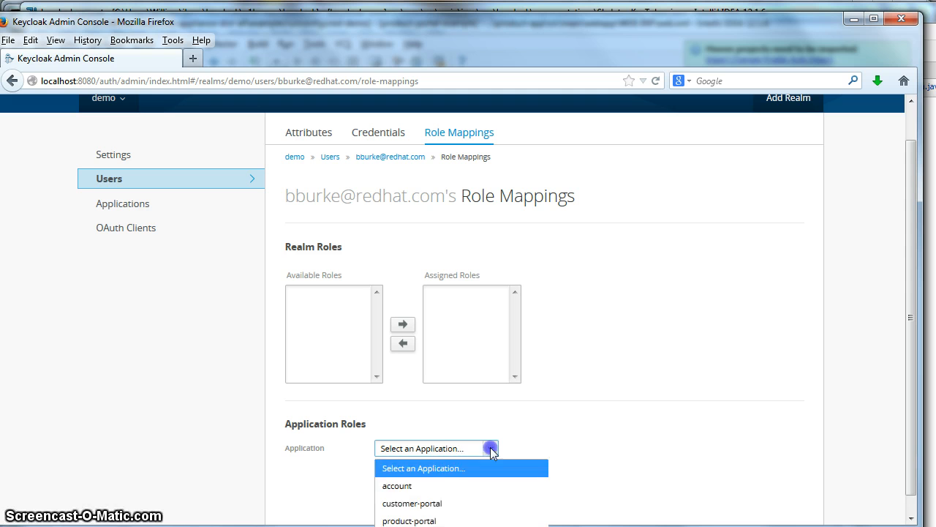
{"action": "left_click", "coordinate": [423, 504]}
{"action": "scroll", "coordinate": [913, 438], "scroll_direction": "down", "scroll_amount": 2}
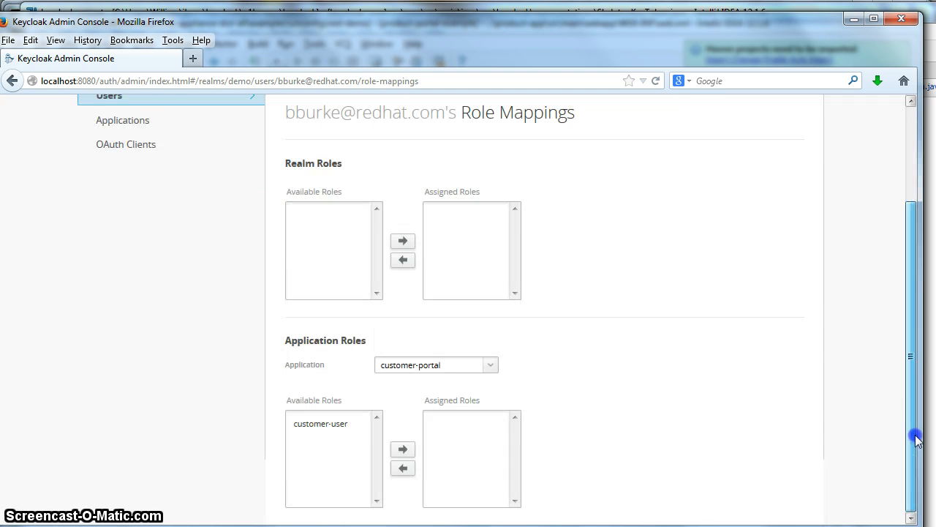
{"action": "left_click", "coordinate": [359, 424]}
{"action": "left_click", "coordinate": [405, 455]}
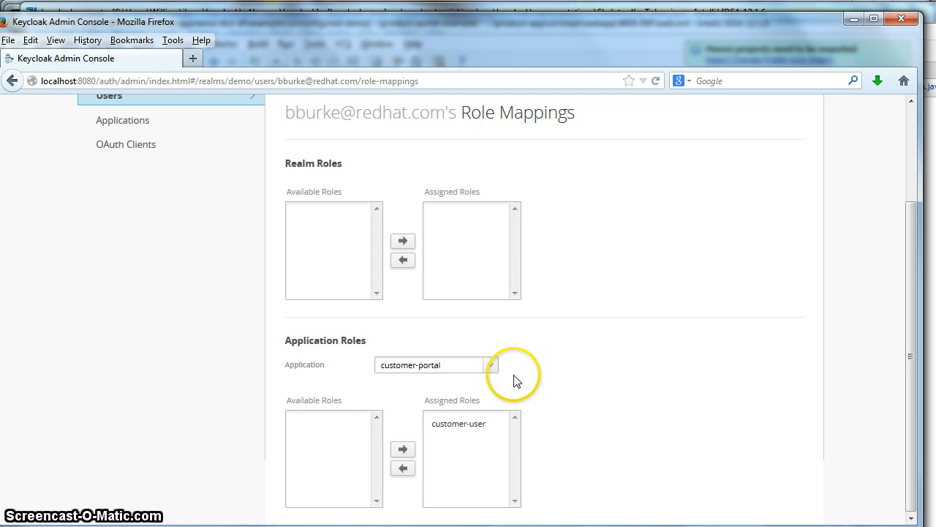
Step: Also assign product-portal's product-user and database-service's db-user roles to the user
{"action": "left_click", "coordinate": [489, 365]}
{"action": "left_click", "coordinate": [431, 437]}
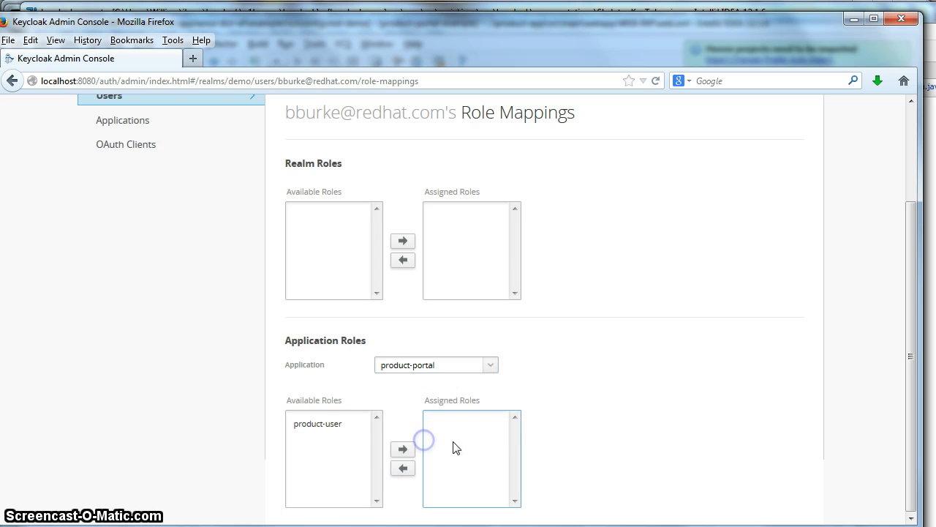
{"action": "left_click", "coordinate": [329, 429]}
{"action": "left_click", "coordinate": [403, 449]}
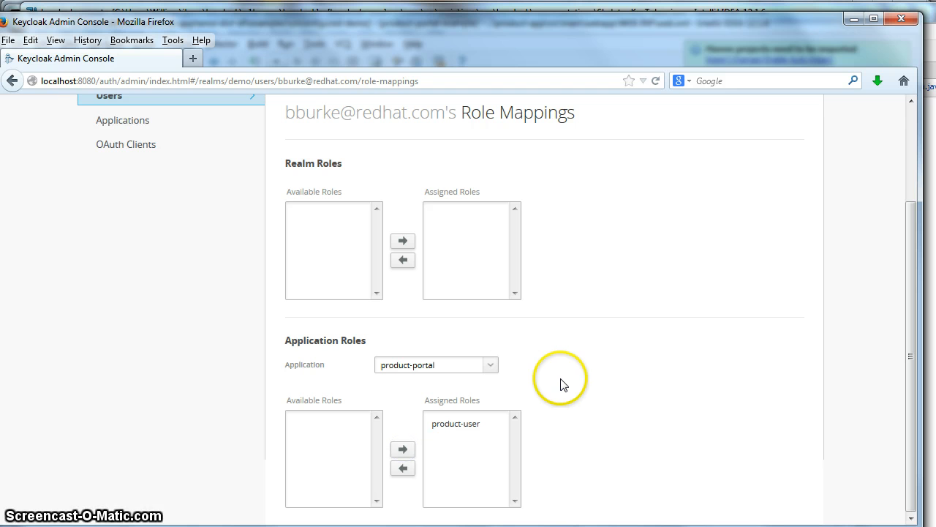
{"action": "left_click", "coordinate": [491, 365]}
{"action": "left_click", "coordinate": [441, 454]}
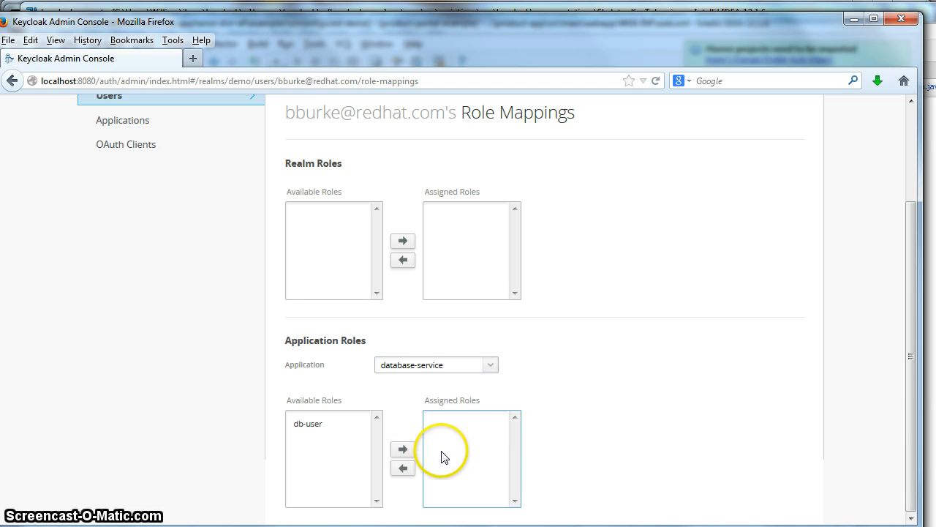
{"action": "left_click", "coordinate": [308, 431]}
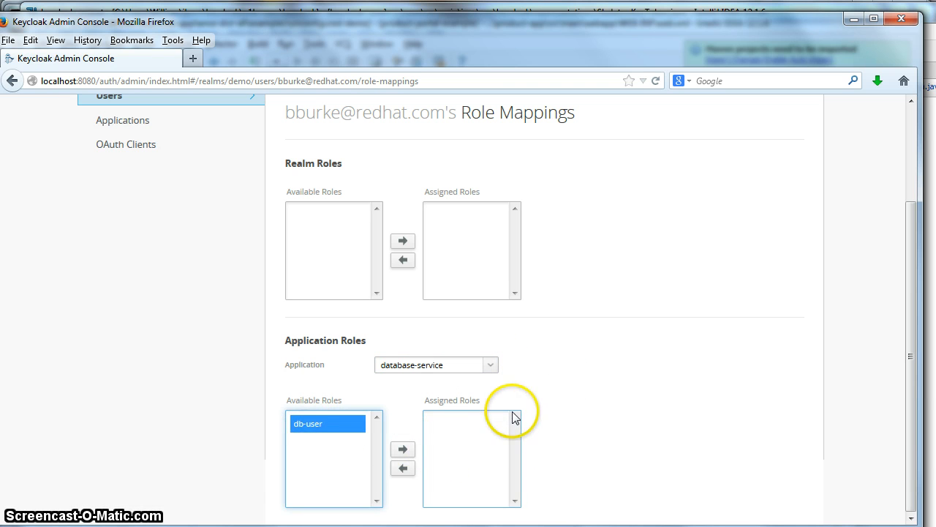
{"action": "left_click", "coordinate": [404, 449]}
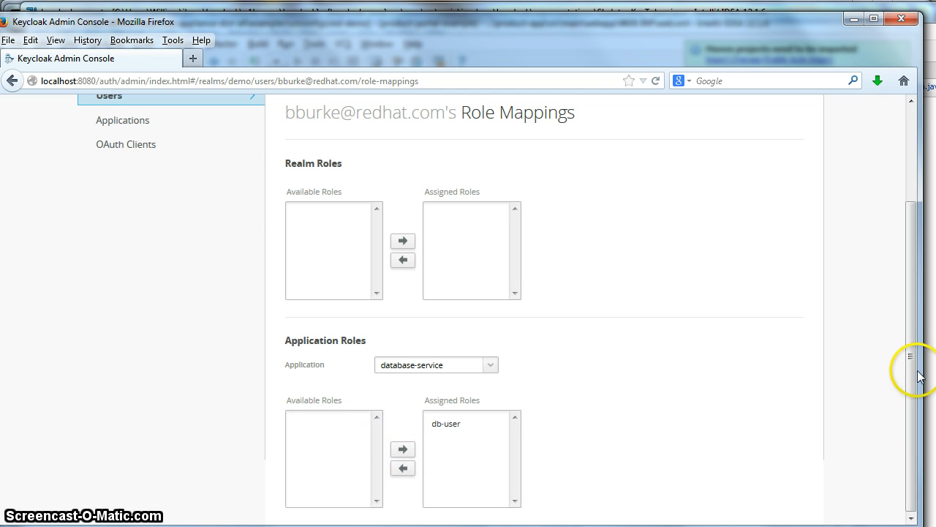
{"action": "left_click_drag", "start_coordinate": [913, 370], "coordinate": [893, 244]}
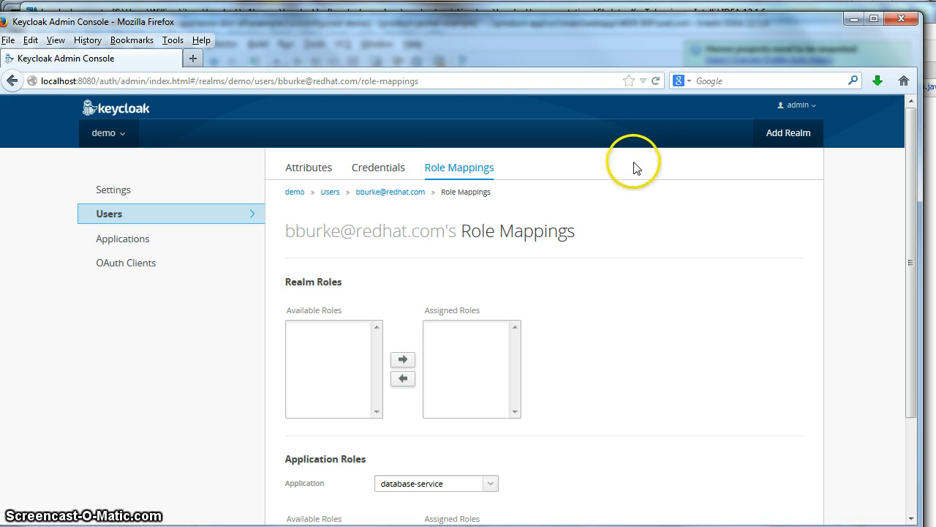
Step: Enter and confirm a new password on the user's Credentials tab, then confirm the reset
{"action": "left_click", "coordinate": [378, 166]}
{"action": "left_click", "coordinate": [387, 306]}
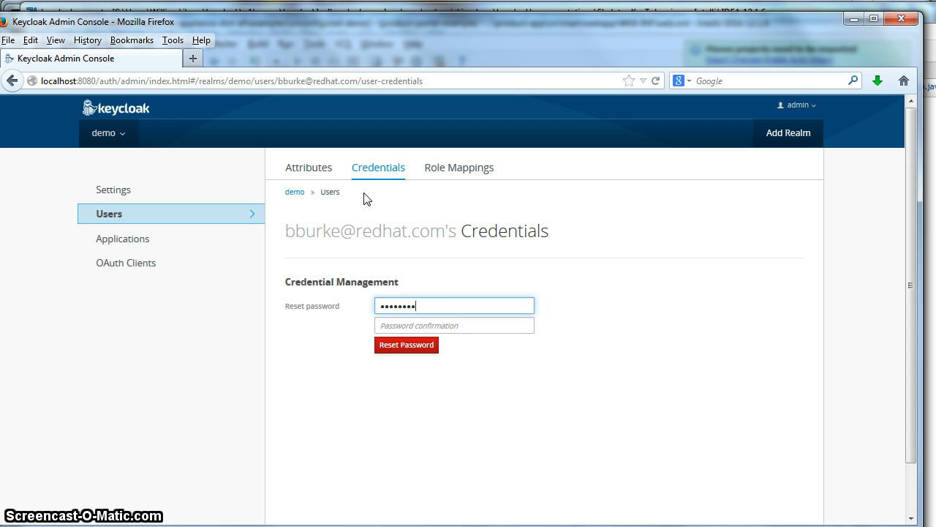
{"action": "key", "text": "Tab"}
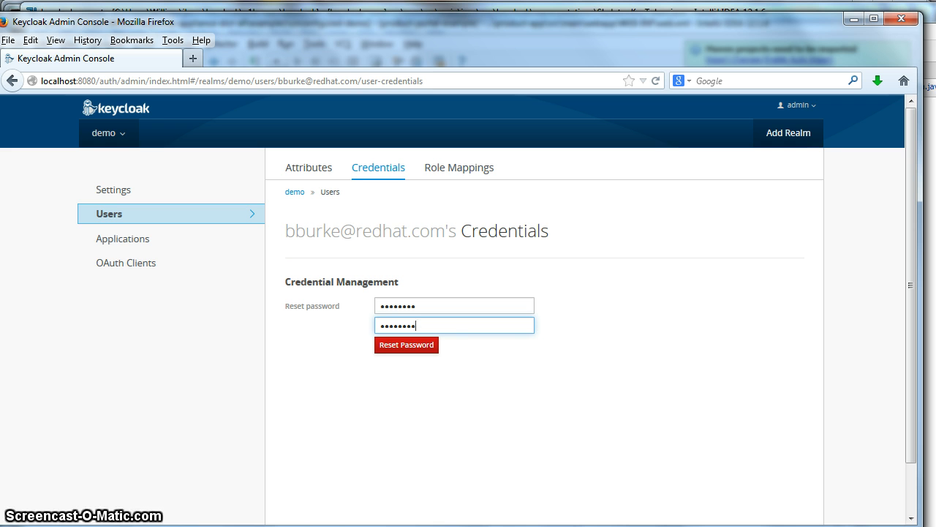
{"action": "left_click", "coordinate": [407, 347]}
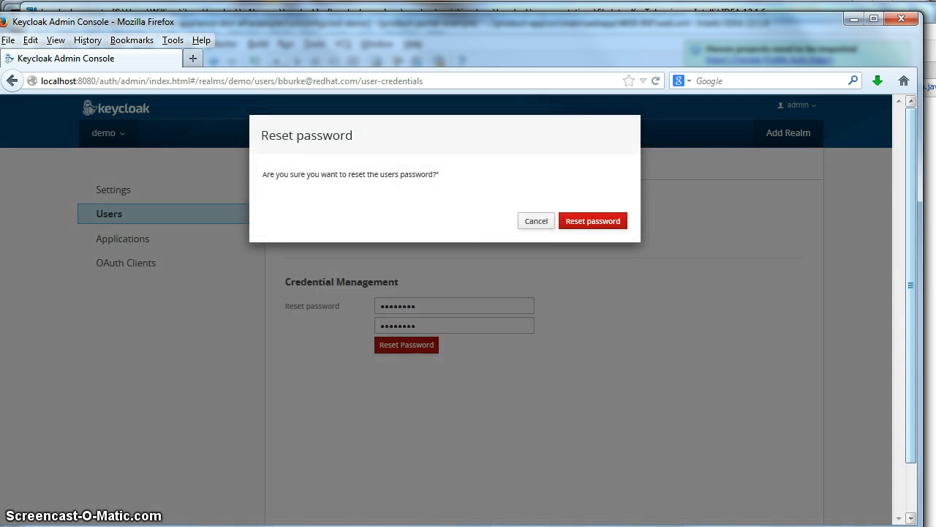
{"action": "left_click", "coordinate": [618, 222]}
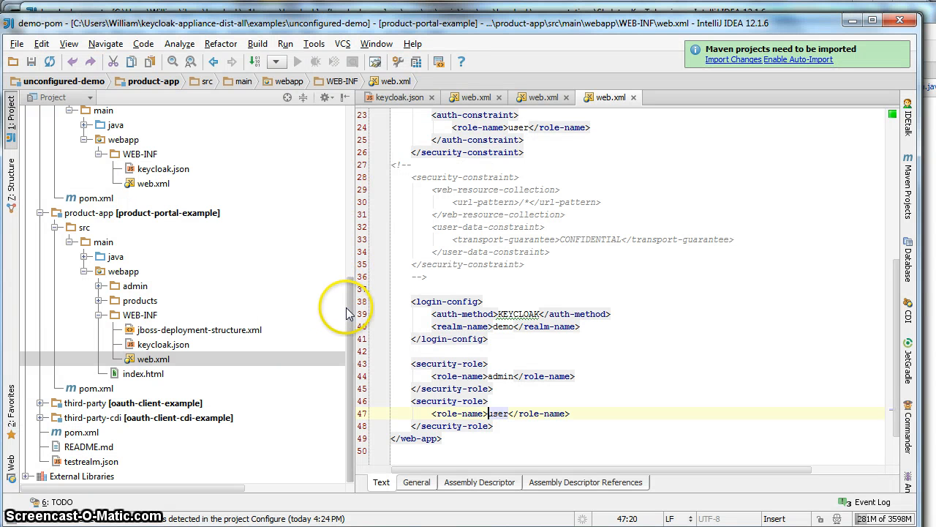
Step: Open customer-app/src/main/webapp/WEB-INF/keycloak.json in the editor
{"action": "left_click_drag", "start_coordinate": [346, 307], "coordinate": [334, 136]}
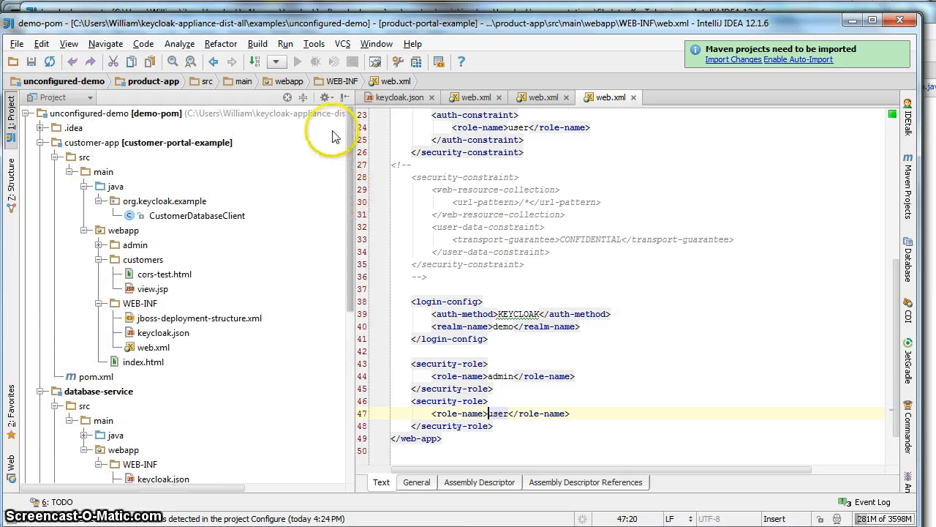
{"action": "left_click", "coordinate": [41, 391]}
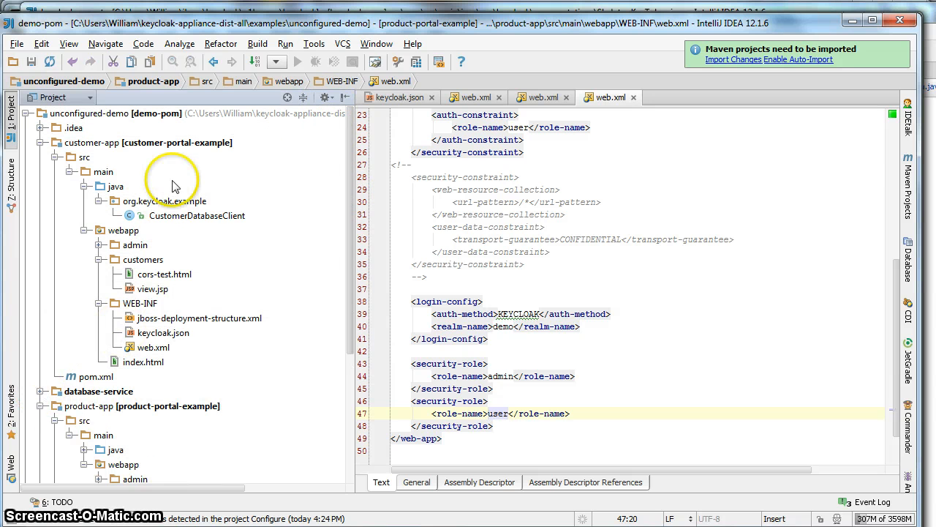
{"action": "left_click", "coordinate": [150, 307]}
{"action": "left_click", "coordinate": [145, 333]}
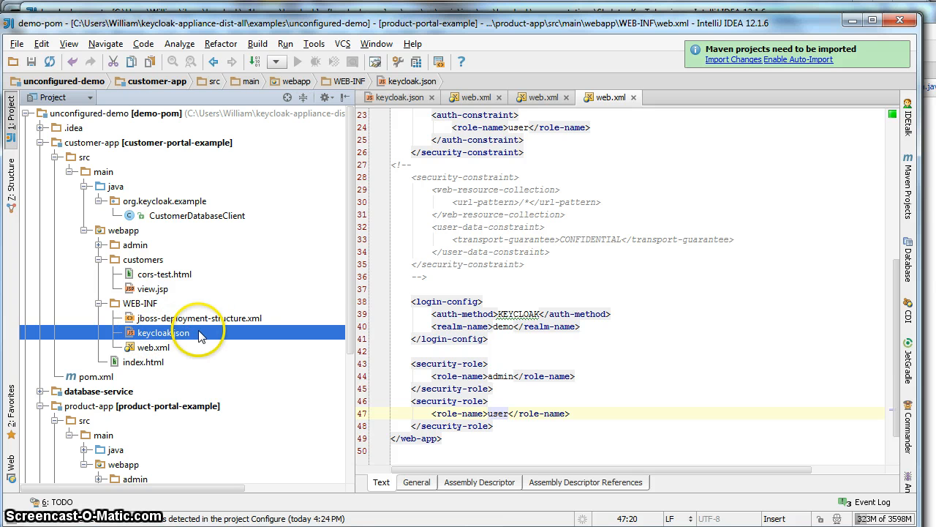
{"action": "double_click", "coordinate": [196, 335]}
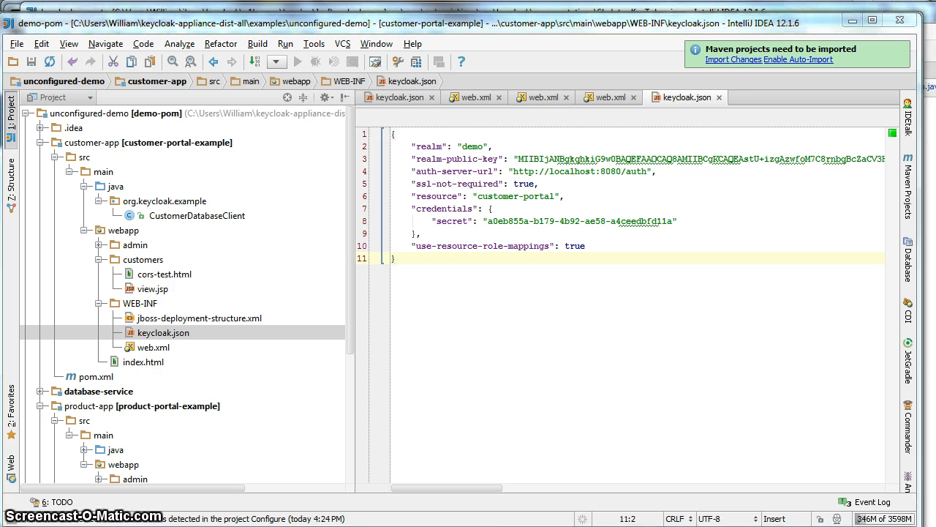
{"action": "key", "text": "alt+Tab"}
Step: Copy customer-portal's generated keycloak.json config from its Installation tab
{"action": "left_click", "coordinate": [165, 236]}
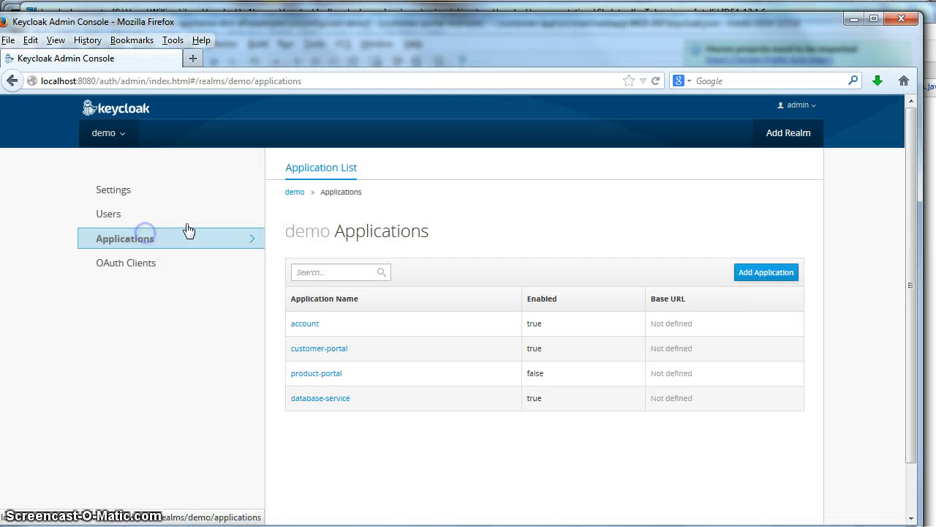
{"action": "left_click", "coordinate": [333, 348]}
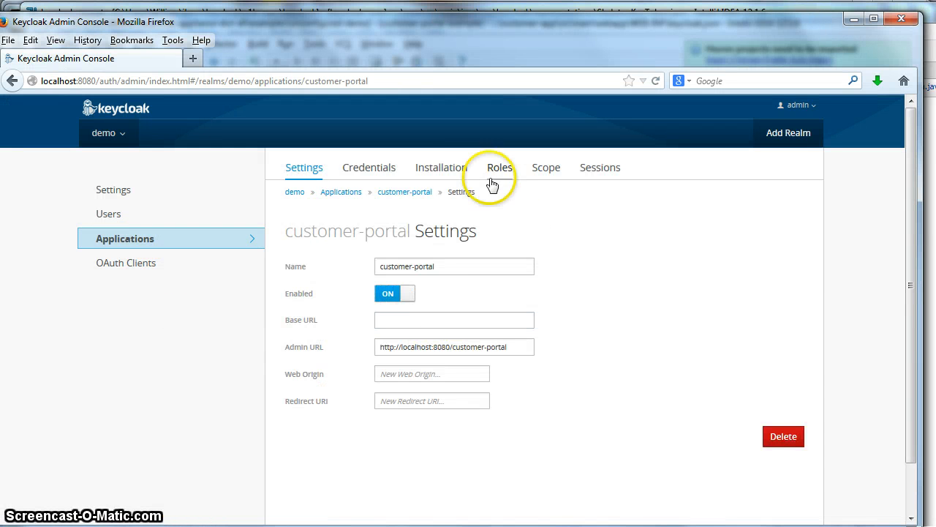
{"action": "left_click", "coordinate": [449, 170]}
{"action": "left_click", "coordinate": [485, 242]}
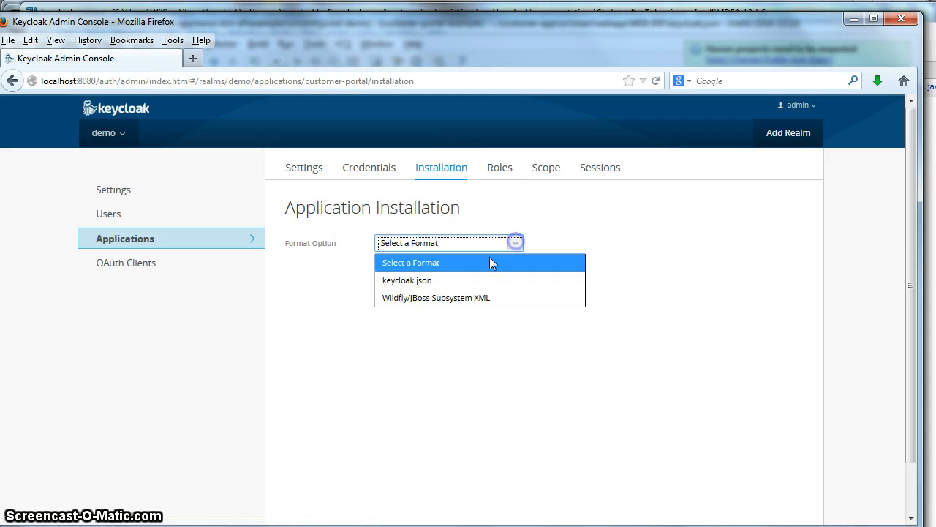
{"action": "left_click", "coordinate": [449, 278]}
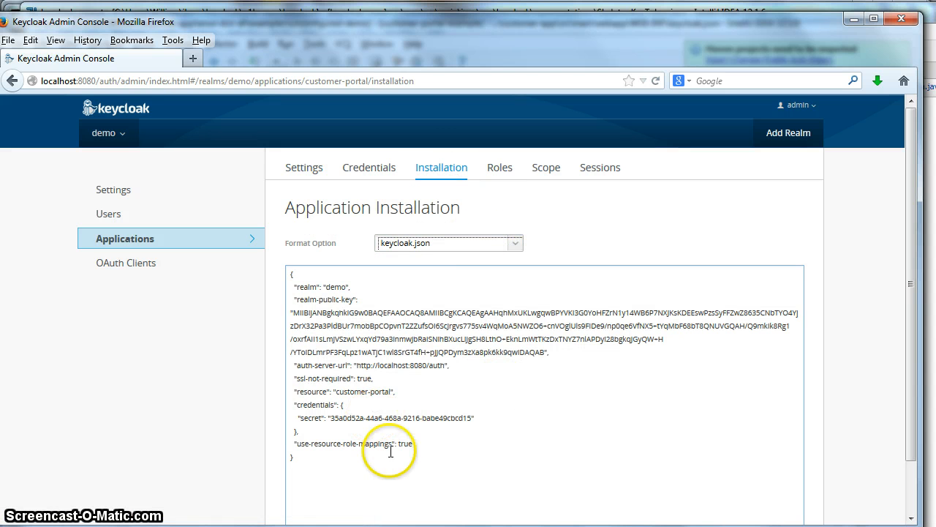
{"action": "left_click_drag", "start_coordinate": [303, 460], "coordinate": [255, 253]}
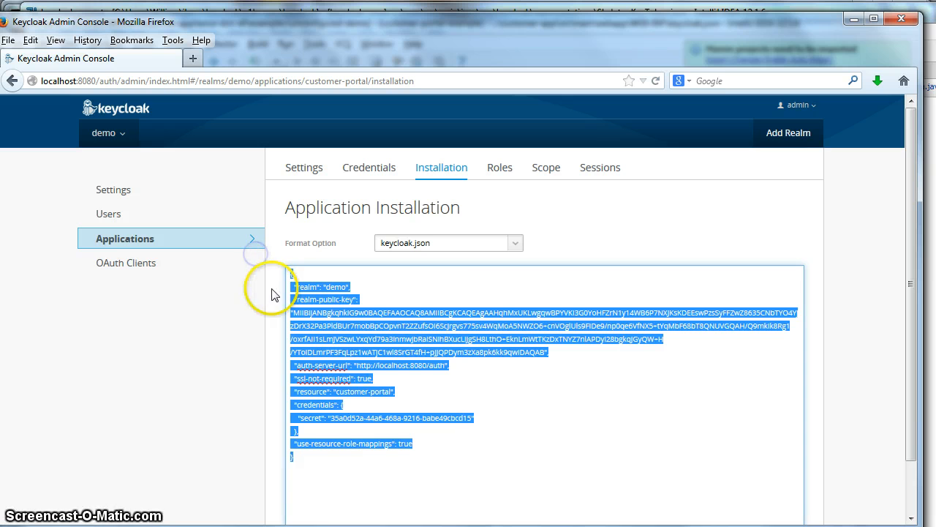
{"action": "key", "text": "alt+Tab"}
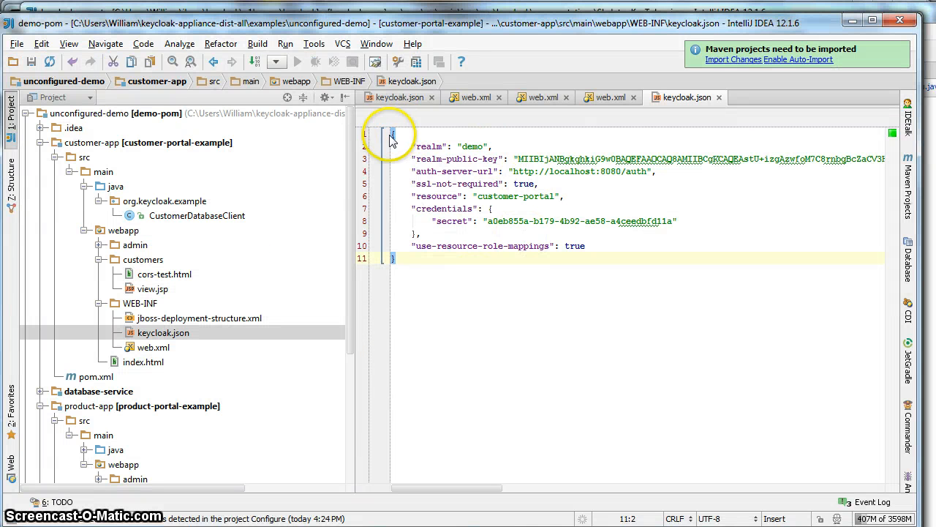
Step: Replace customer-app's keycloak.json with the copied customer-portal config and inspect the use-resource-role-mappings value
{"action": "left_click_drag", "start_coordinate": [392, 134], "coordinate": [442, 331]}
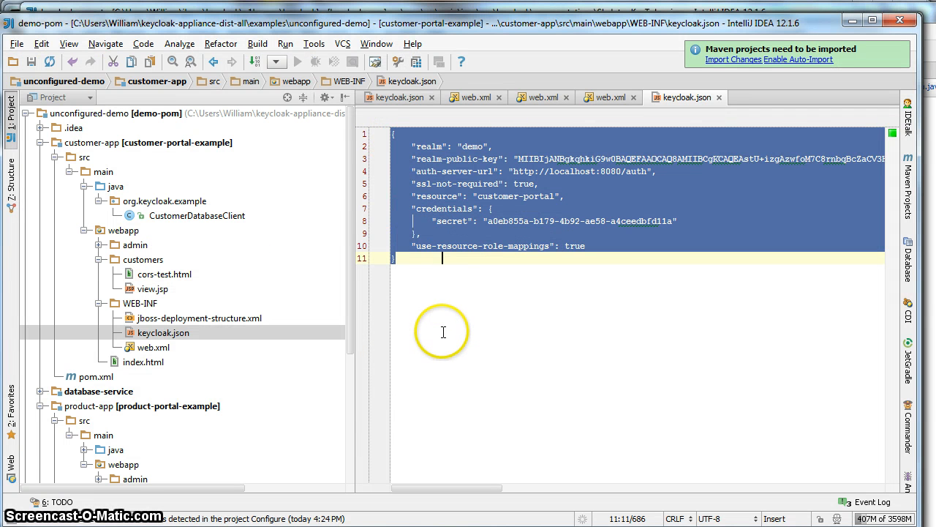
{"action": "key", "text": "ctrl+v"}
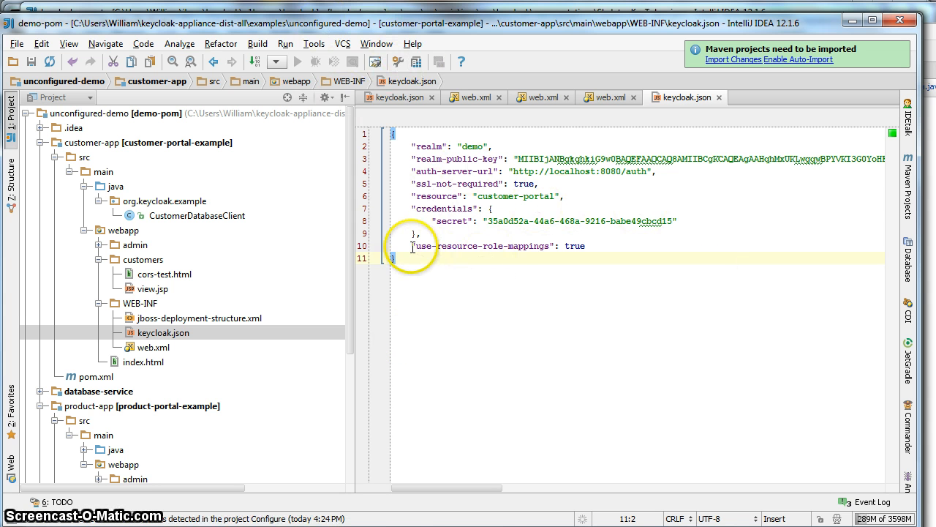
{"action": "left_click_drag", "start_coordinate": [412, 247], "coordinate": [550, 243]}
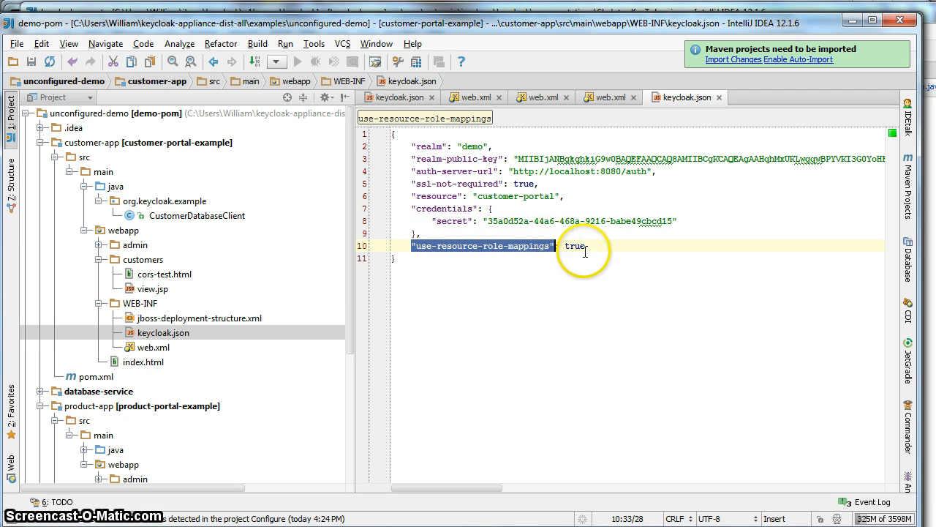
{"action": "double_click", "coordinate": [580, 248]}
{"action": "triple_click", "coordinate": [580, 247]}
{"action": "double_click", "coordinate": [578, 247]}
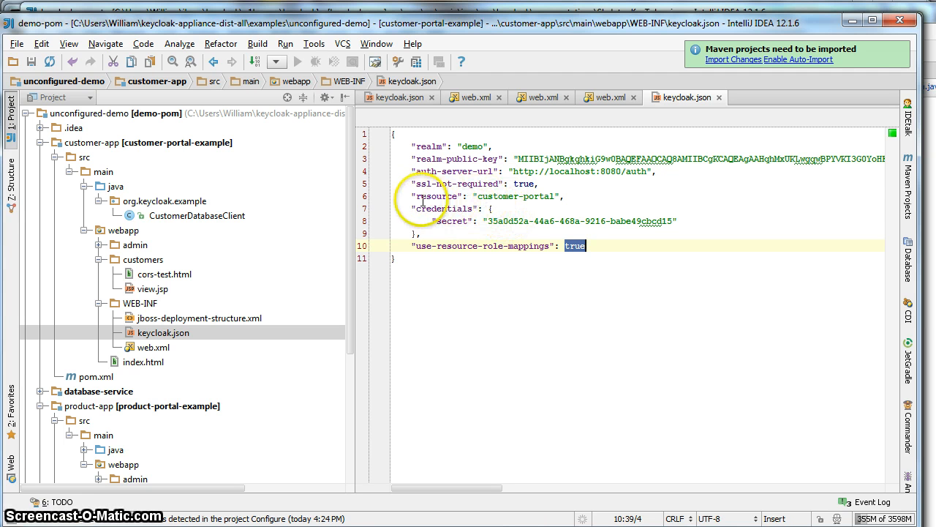
Step: Check the resource value customer-portal and confirm use-resource-role-mappings is true
{"action": "left_click_drag", "start_coordinate": [413, 197], "coordinate": [556, 195]}
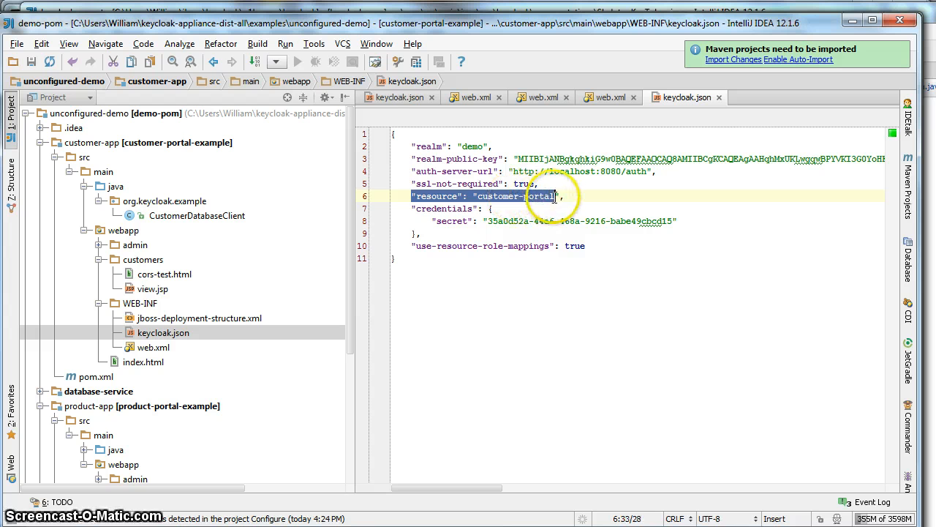
{"action": "left_click", "coordinate": [517, 197]}
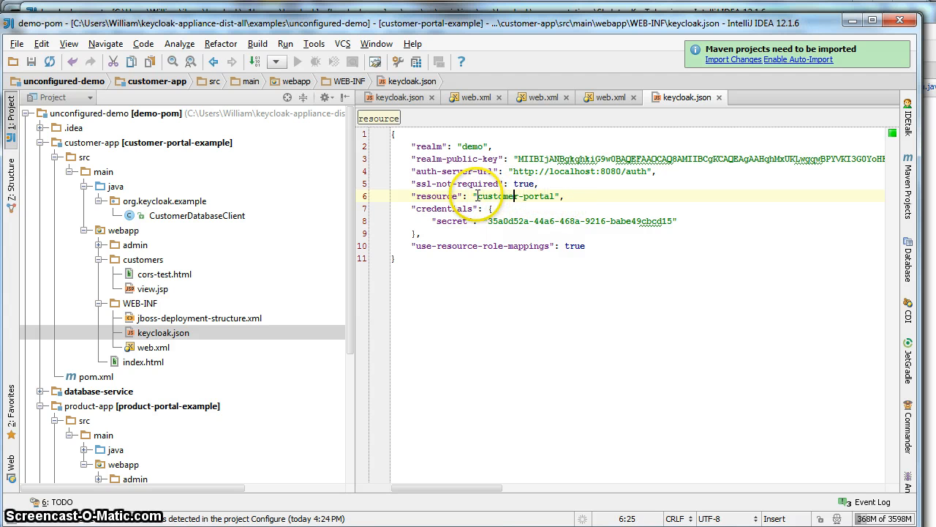
{"action": "left_click_drag", "start_coordinate": [477, 196], "coordinate": [556, 196]}
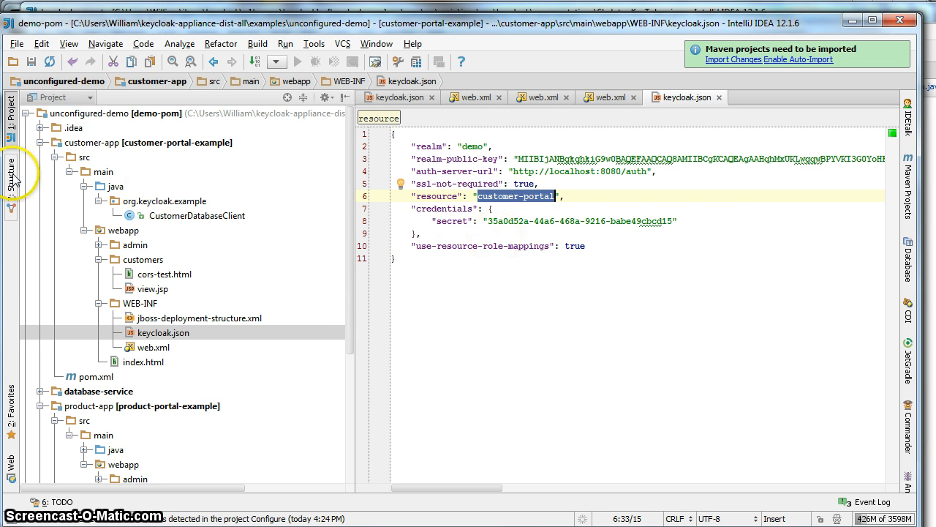
{"action": "left_click_drag", "start_coordinate": [414, 247], "coordinate": [549, 247]}
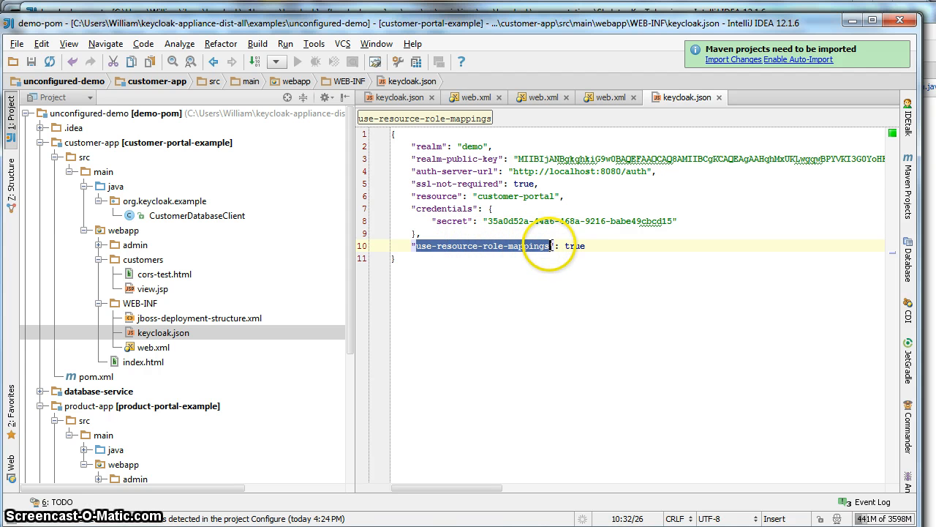
{"action": "double_click", "coordinate": [575, 247]}
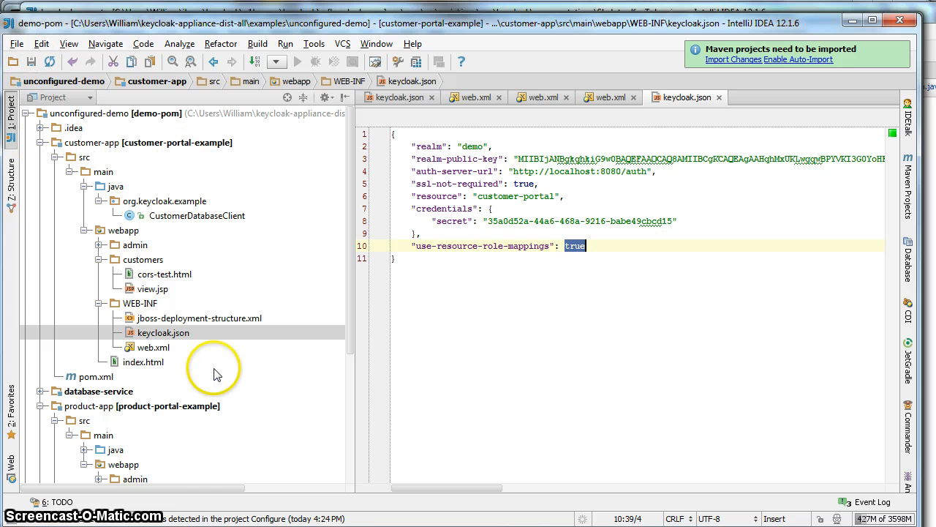
Step: Open customer-app's web.xml and scroll to the role-name entries
{"action": "double_click", "coordinate": [148, 348]}
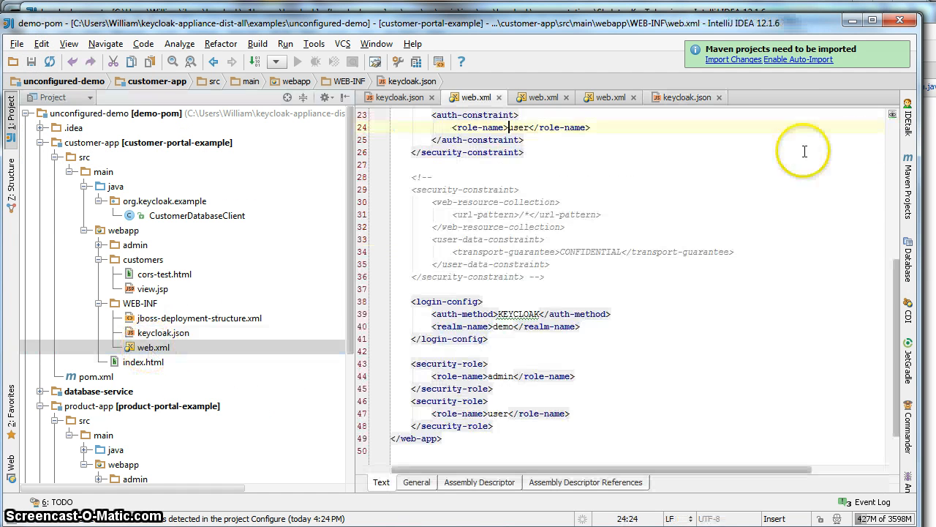
{"action": "scroll", "coordinate": [889, 318], "scroll_direction": "down", "scroll_amount": 2}
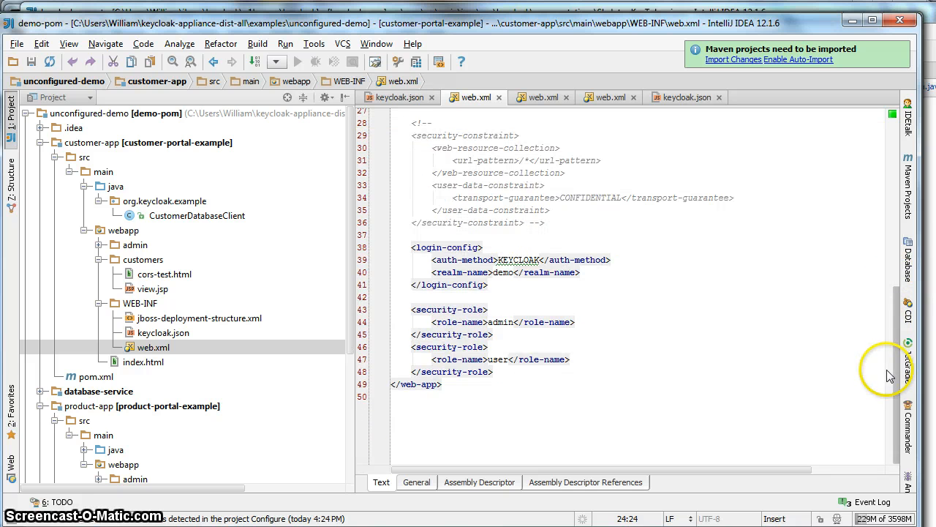
{"action": "scroll", "coordinate": [888, 331], "scroll_direction": "up", "scroll_amount": 1}
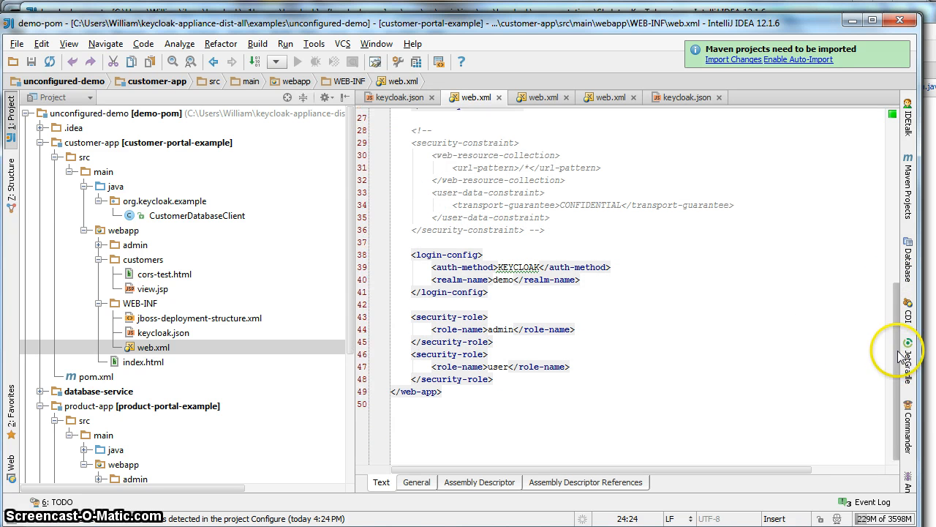
{"action": "scroll", "coordinate": [893, 333], "scroll_direction": "down", "scroll_amount": 1}
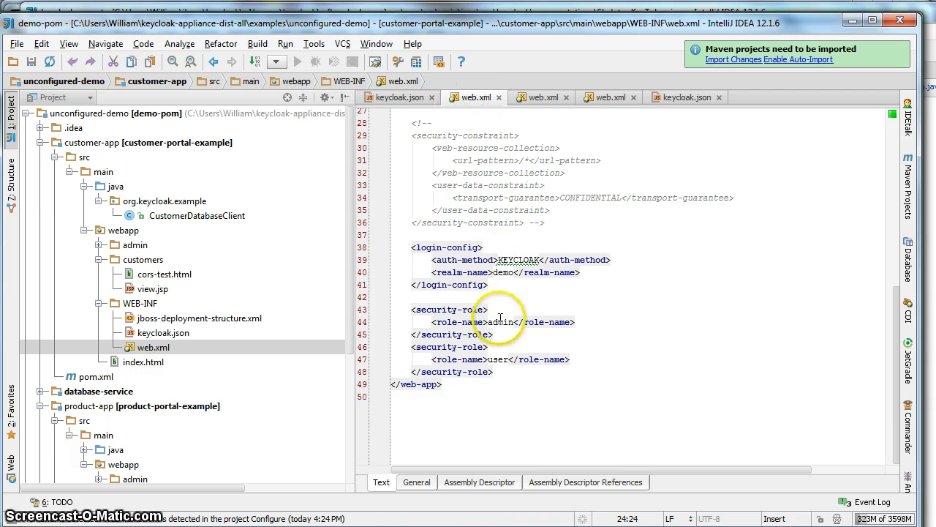
Step: Change both role-name entries from user to customer-user and save web.xml
{"action": "left_click", "coordinate": [489, 360]}
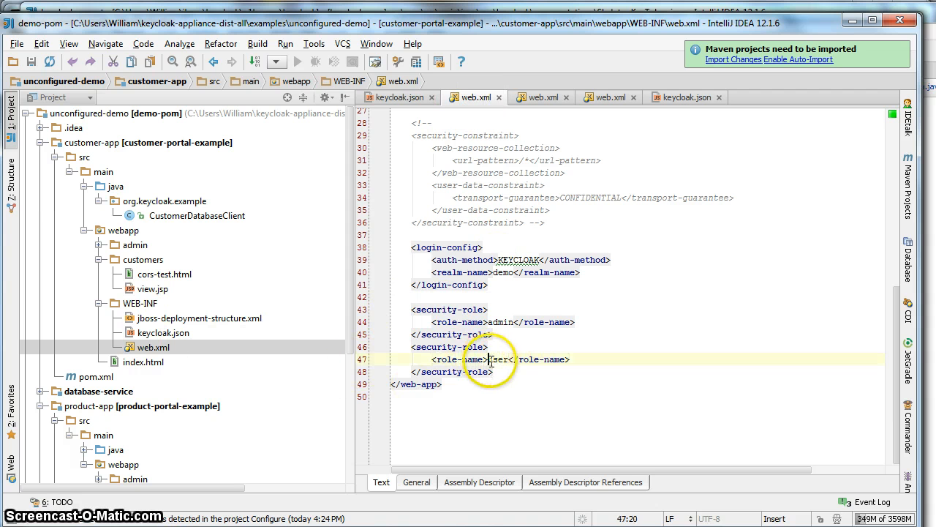
{"action": "type", "text": "customer-"}
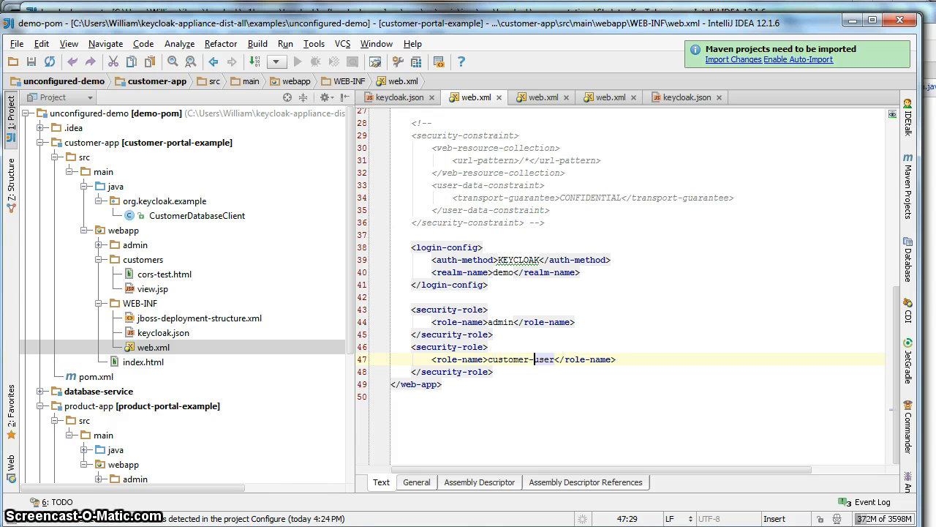
{"action": "left_click_drag", "start_coordinate": [897, 386], "coordinate": [923, 218]}
{"action": "left_click", "coordinate": [509, 401]}
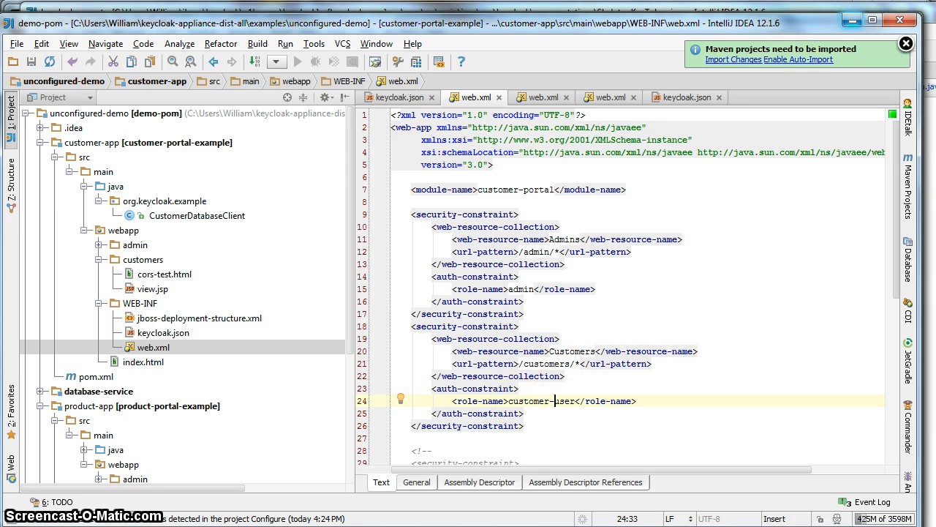
{"action": "left_click", "coordinate": [32, 63]}
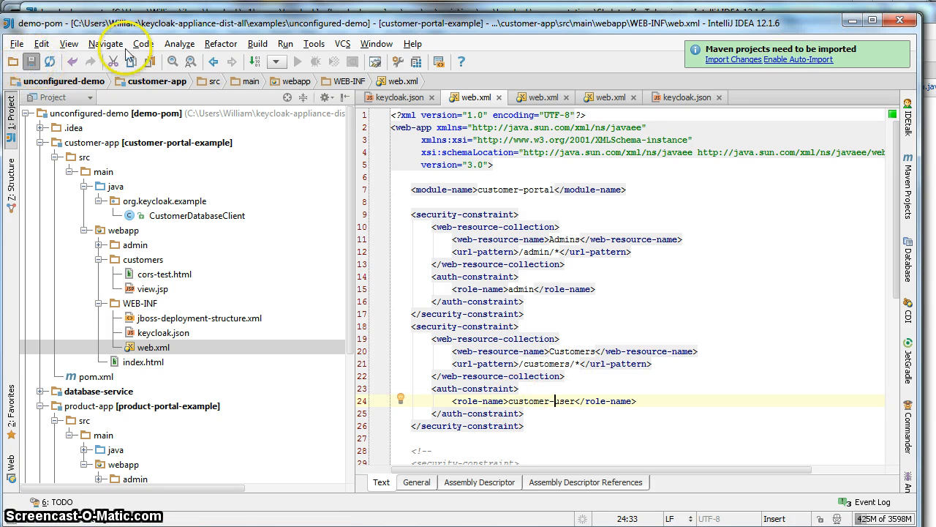
{"action": "scroll", "coordinate": [353, 201], "scroll_direction": "down", "scroll_amount": 4}
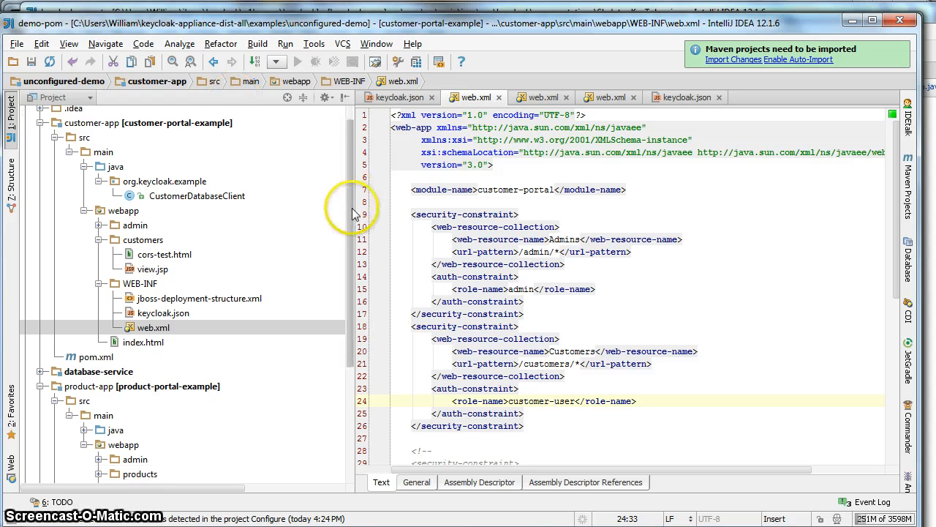
{"action": "scroll", "coordinate": [344, 292], "scroll_direction": "down", "scroll_amount": 5}
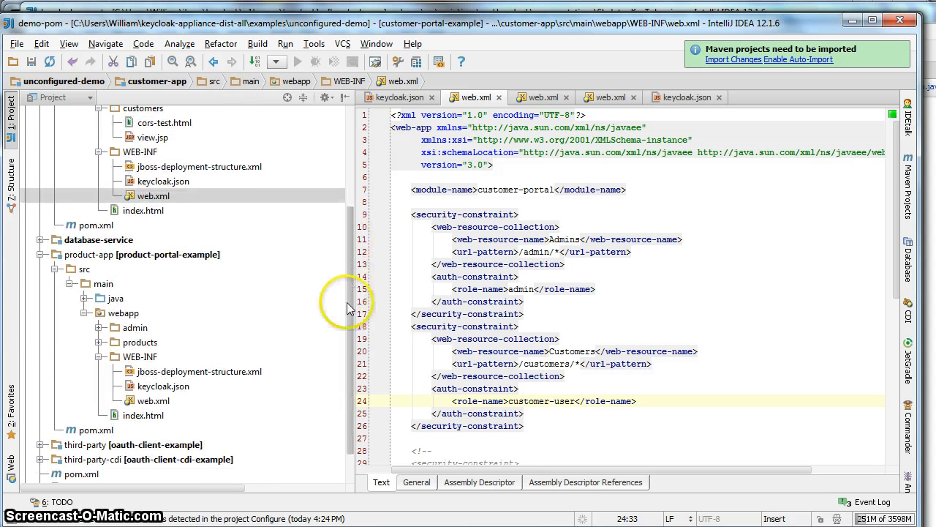
Step: Copy product-portal's keycloak.json from the Keycloak Installation tab of the demo realm
{"action": "double_click", "coordinate": [151, 344]}
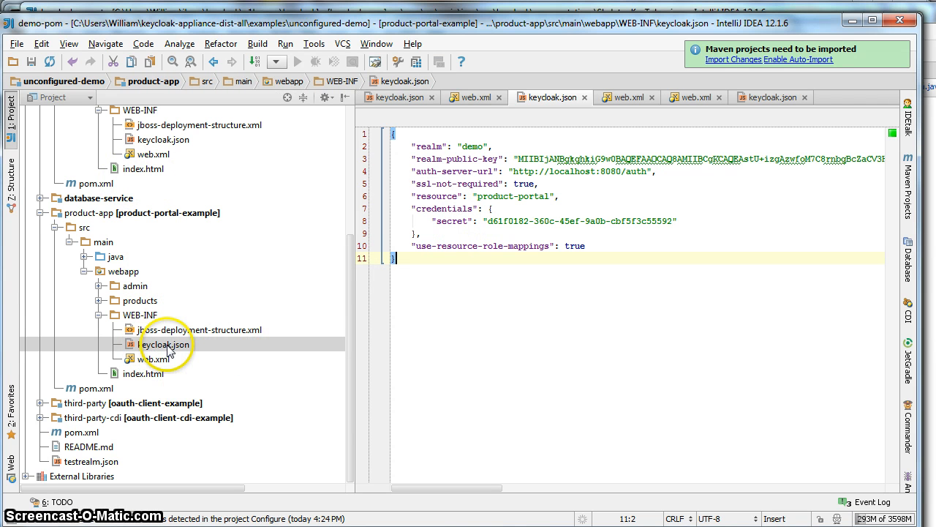
{"action": "key", "text": "alt+Tab"}
{"action": "left_click", "coordinate": [136, 237]}
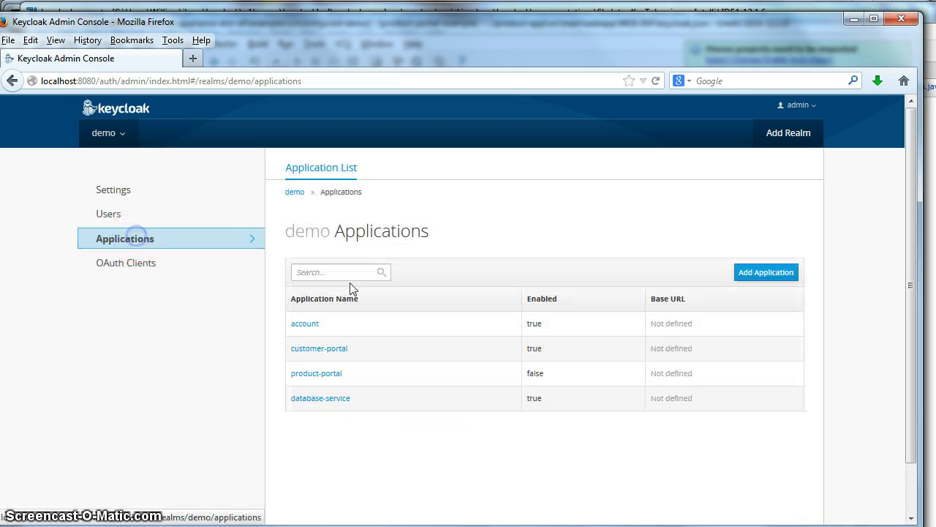
{"action": "left_click", "coordinate": [334, 373]}
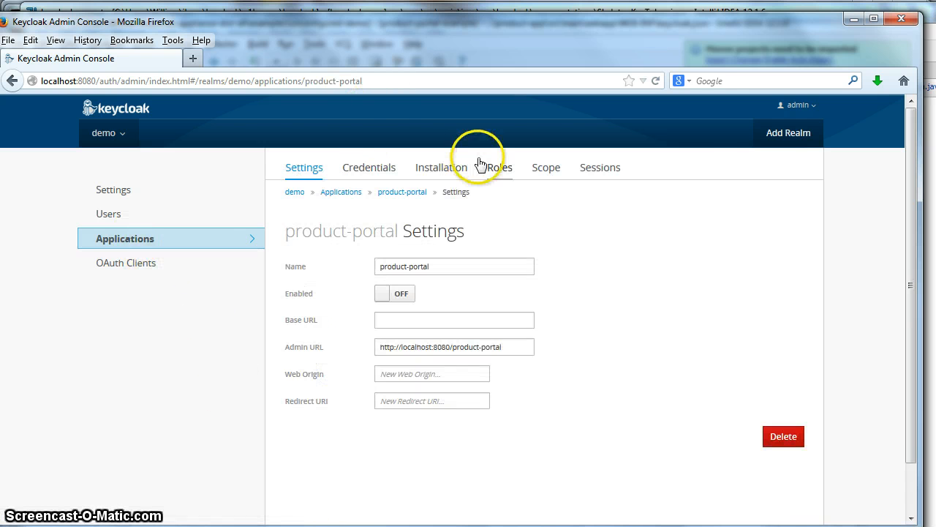
{"action": "left_click", "coordinate": [440, 166]}
{"action": "left_click", "coordinate": [518, 245]}
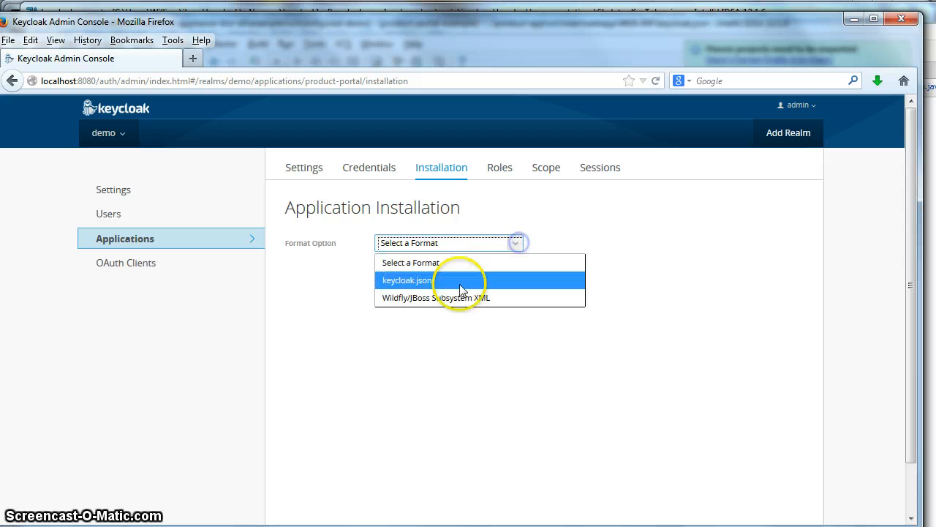
{"action": "left_click", "coordinate": [453, 276]}
{"action": "left_click_drag", "start_coordinate": [299, 457], "coordinate": [272, 252]}
Step: Paste it over the entire product-app keycloak.json and save the file
{"action": "key", "text": "alt+Tab"}
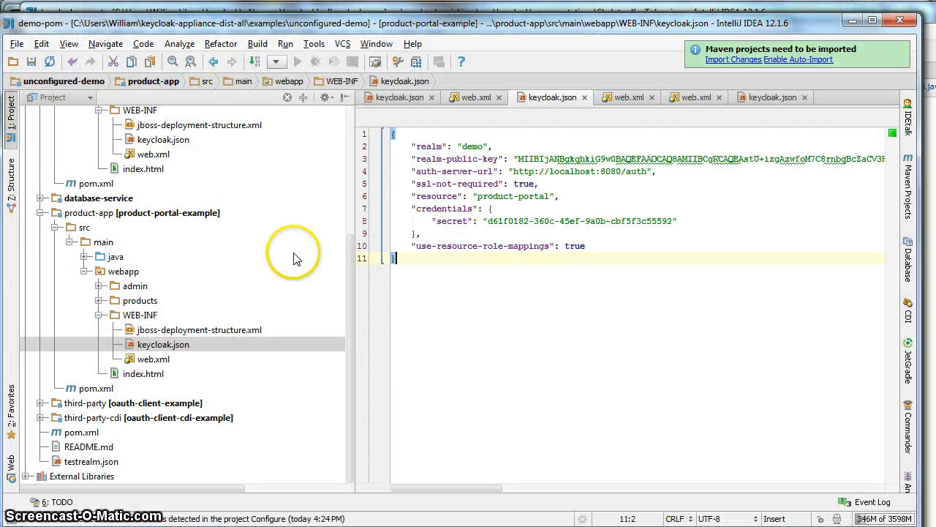
{"action": "double_click", "coordinate": [185, 345]}
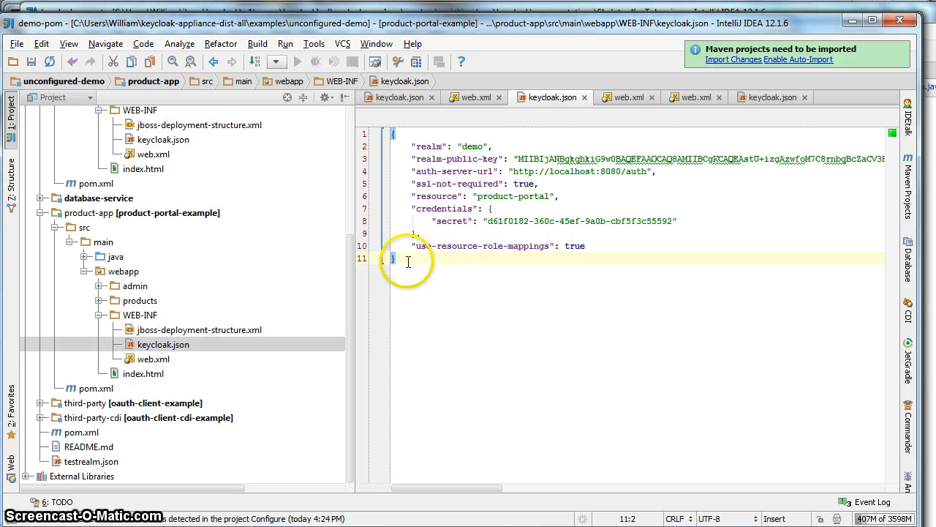
{"action": "left_click_drag", "start_coordinate": [395, 260], "coordinate": [370, 143]}
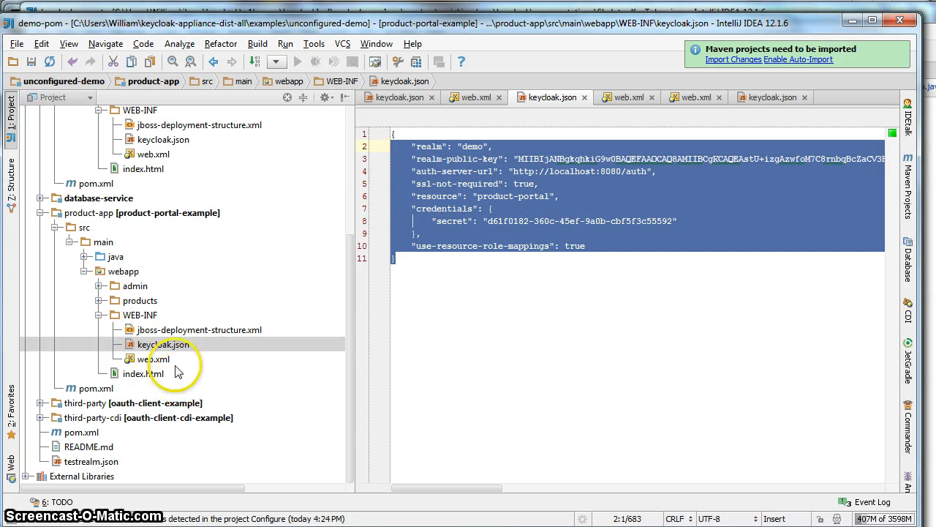
{"action": "double_click", "coordinate": [157, 345]}
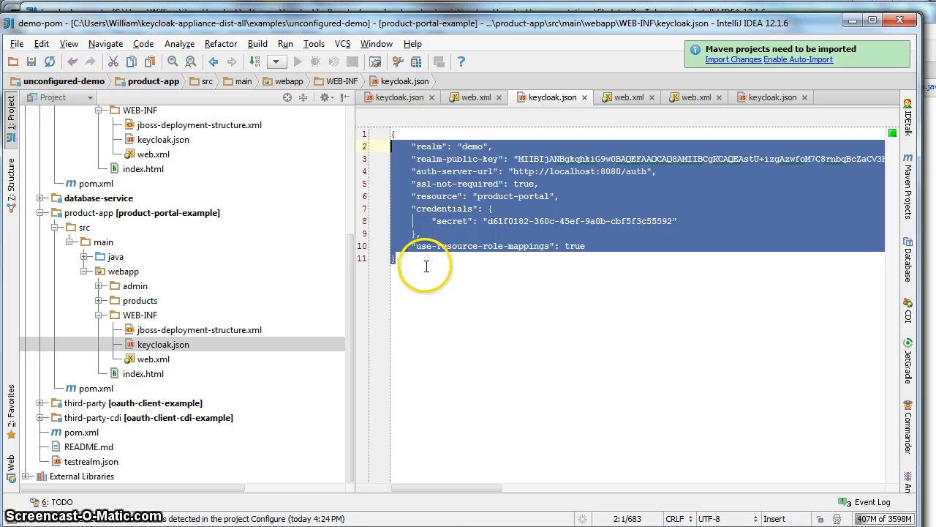
{"action": "left_click", "coordinate": [391, 136], "text": "shift"}
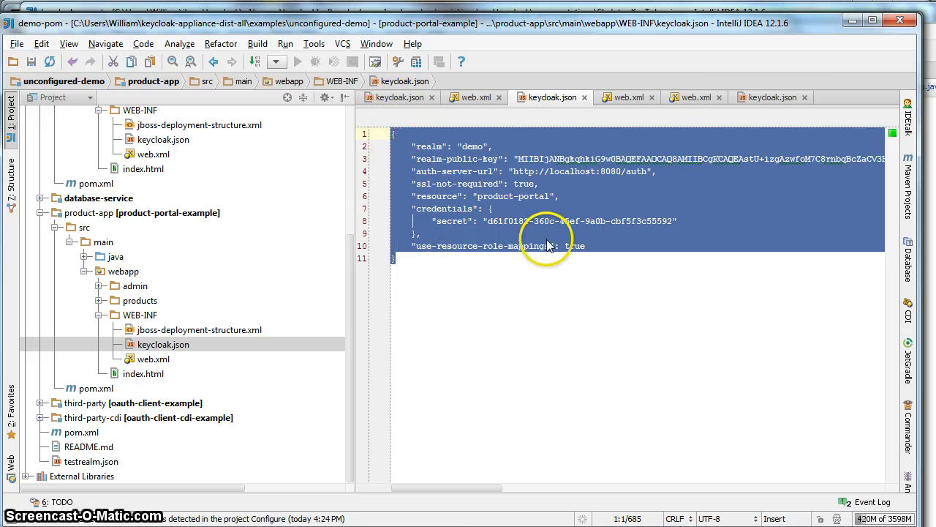
{"action": "key", "text": "ctrl+v"}
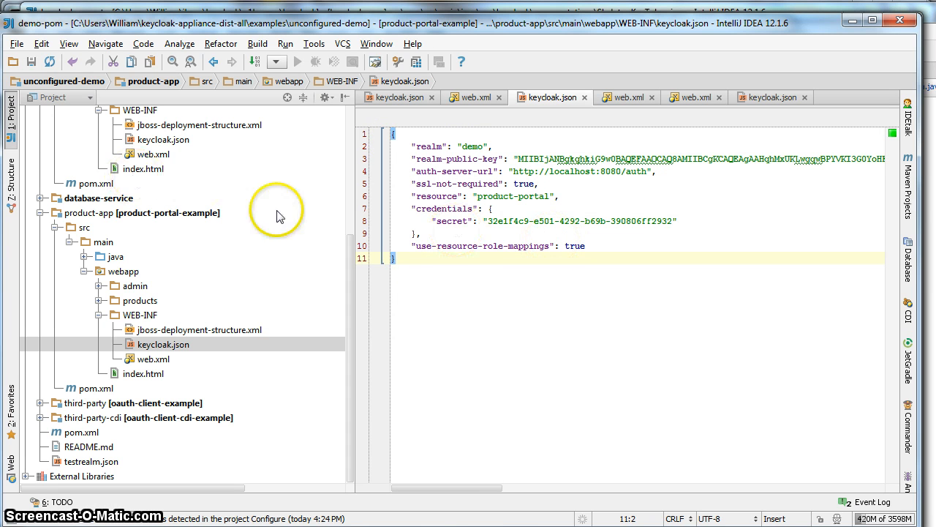
{"action": "left_click", "coordinate": [30, 61]}
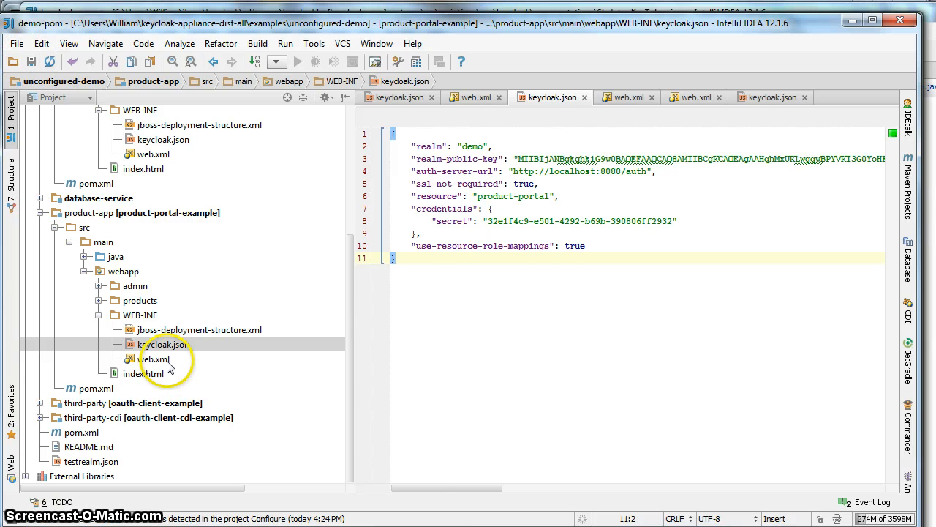
Step: Change the role-name entries in product-app's web.xml from user to product-user
{"action": "double_click", "coordinate": [163, 360]}
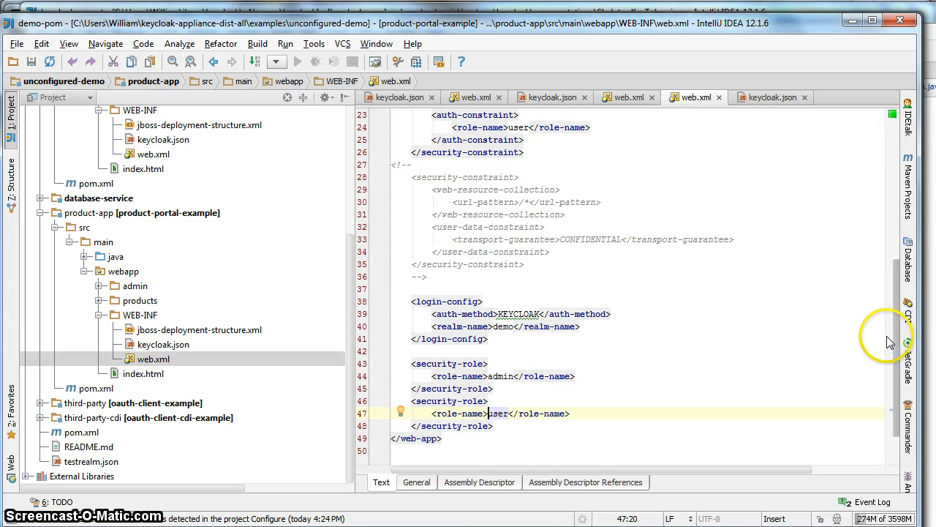
{"action": "scroll", "coordinate": [889, 351], "scroll_direction": "down", "scroll_amount": 2}
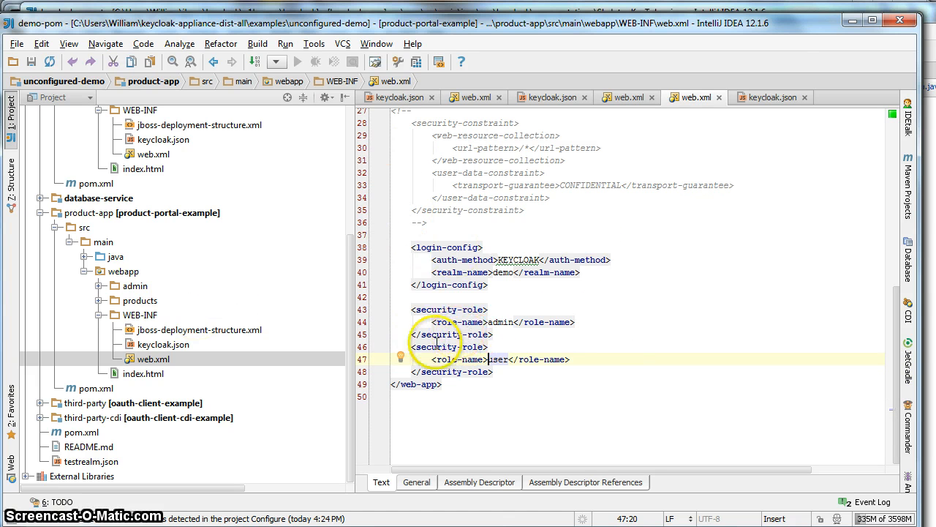
{"action": "type", "text": "oduct-"}
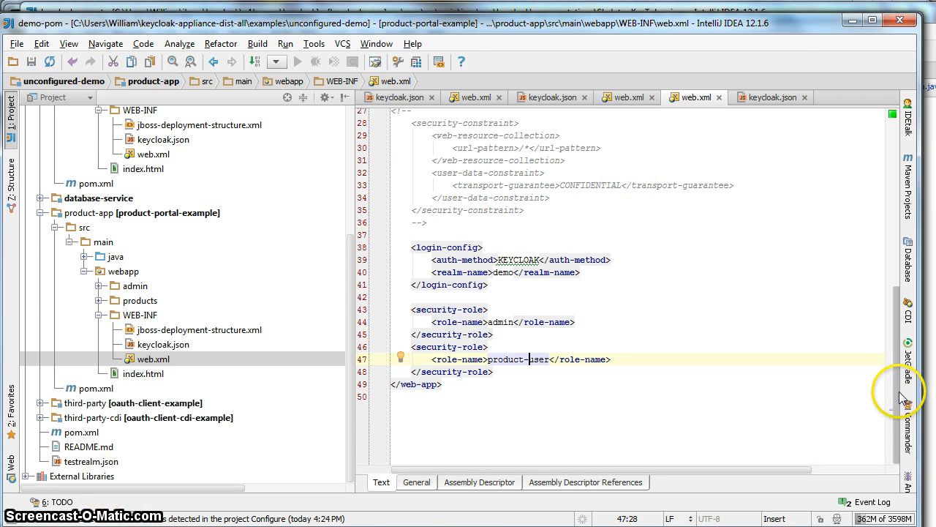
{"action": "left_click_drag", "start_coordinate": [898, 396], "coordinate": [907, 190]}
{"action": "left_click", "coordinate": [509, 388]}
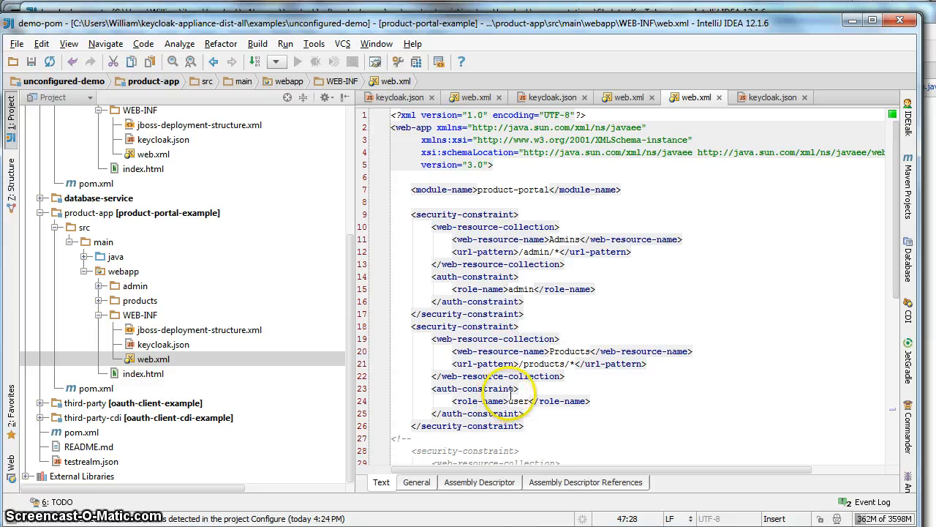
{"action": "left_click", "coordinate": [508, 401]}
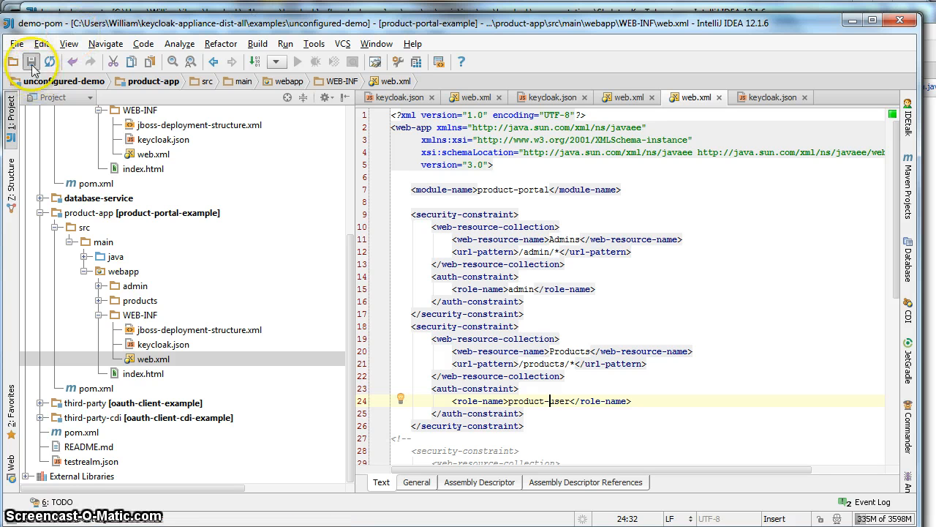
{"action": "scroll", "coordinate": [293, 256], "scroll_direction": "up", "scroll_amount": 2}
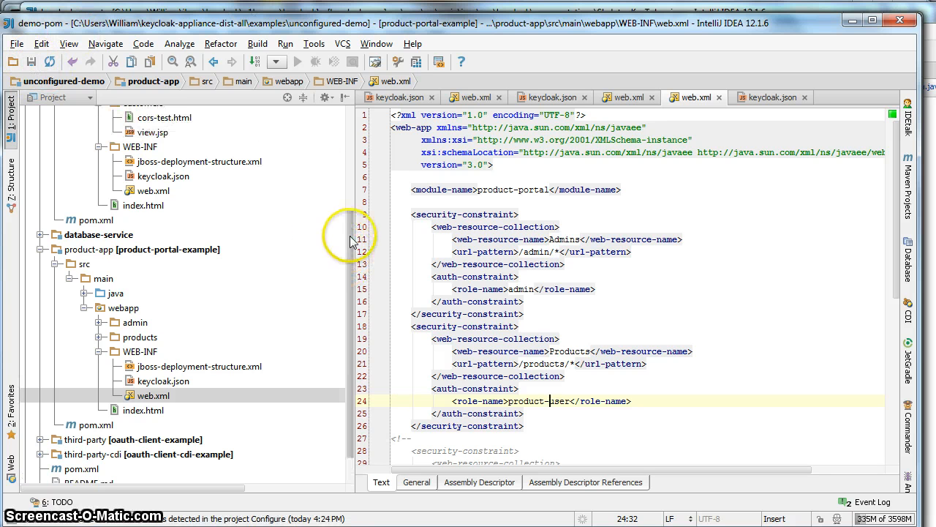
Step: Expand the database-service module and its webapp folder in the Project tree
{"action": "left_click", "coordinate": [29, 234]}
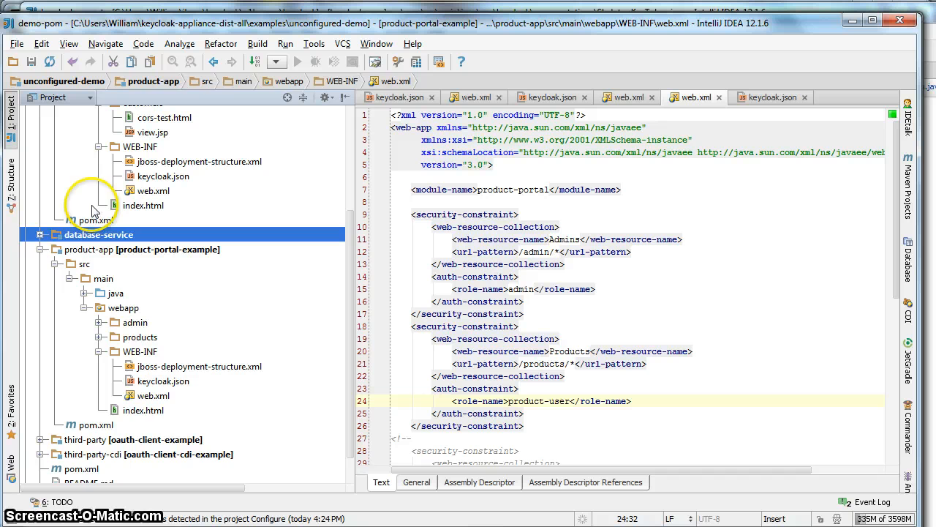
{"action": "left_click", "coordinate": [39, 235]}
{"action": "left_click", "coordinate": [83, 293]}
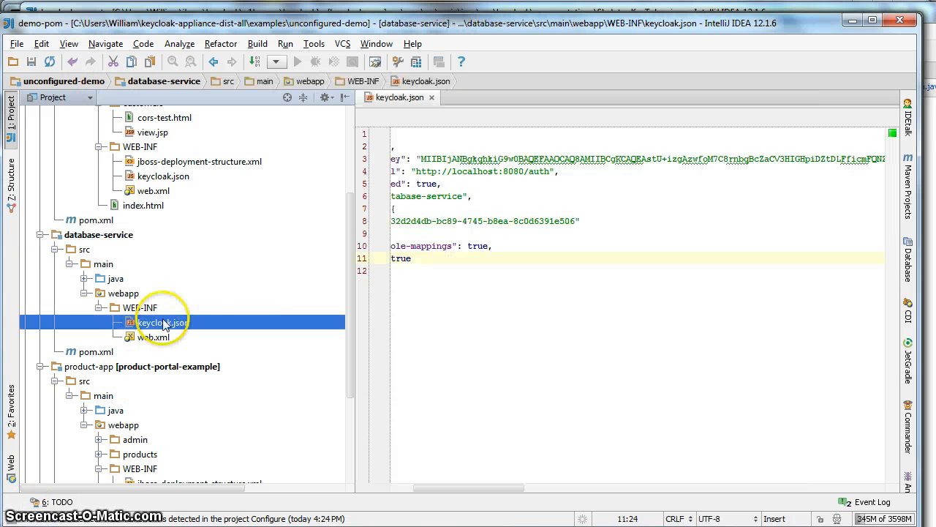
Step: Copy database-service's generated keycloak.json from the Keycloak Installation tab
{"action": "double_click", "coordinate": [164, 321]}
{"action": "left_click_drag", "start_coordinate": [437, 484], "coordinate": [334, 370]}
{"action": "key", "text": "alt+Tab"}
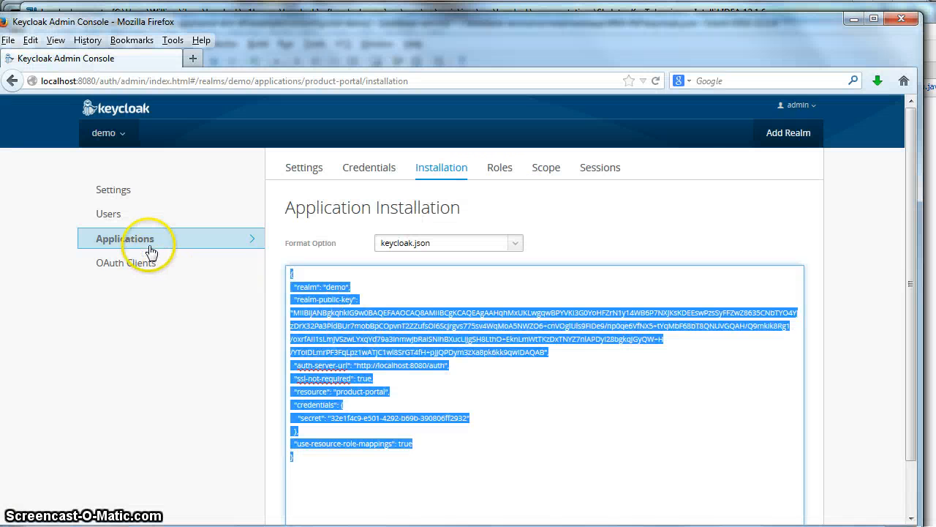
{"action": "left_click", "coordinate": [235, 243]}
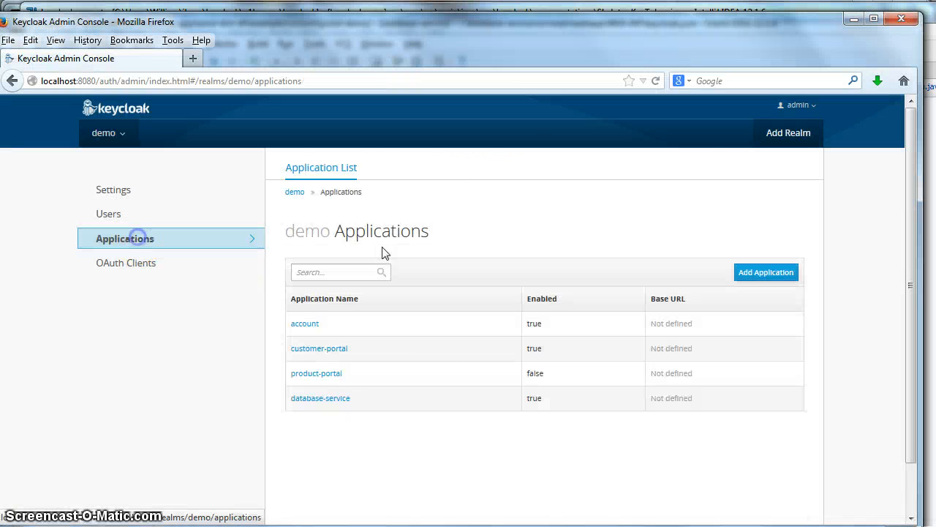
{"action": "left_click", "coordinate": [331, 399]}
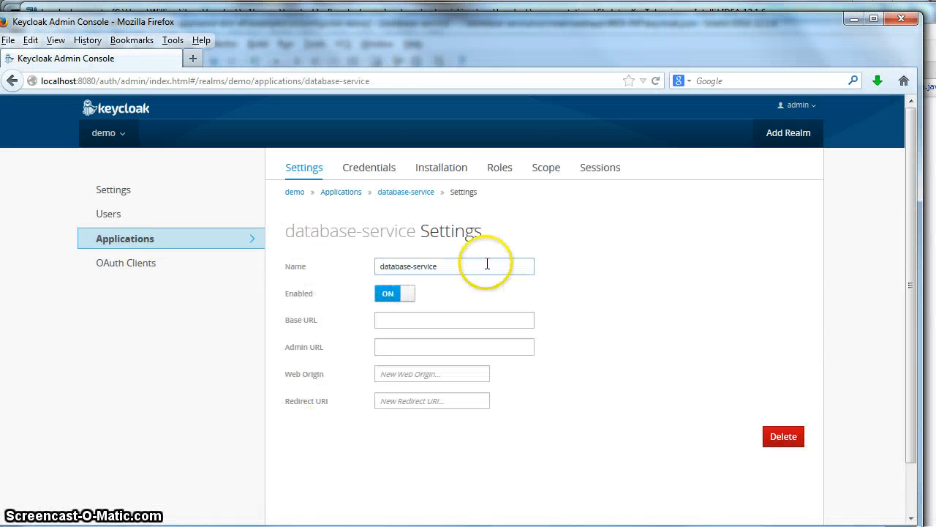
{"action": "left_click", "coordinate": [441, 167]}
{"action": "left_click", "coordinate": [516, 242]}
{"action": "left_click", "coordinate": [461, 278]}
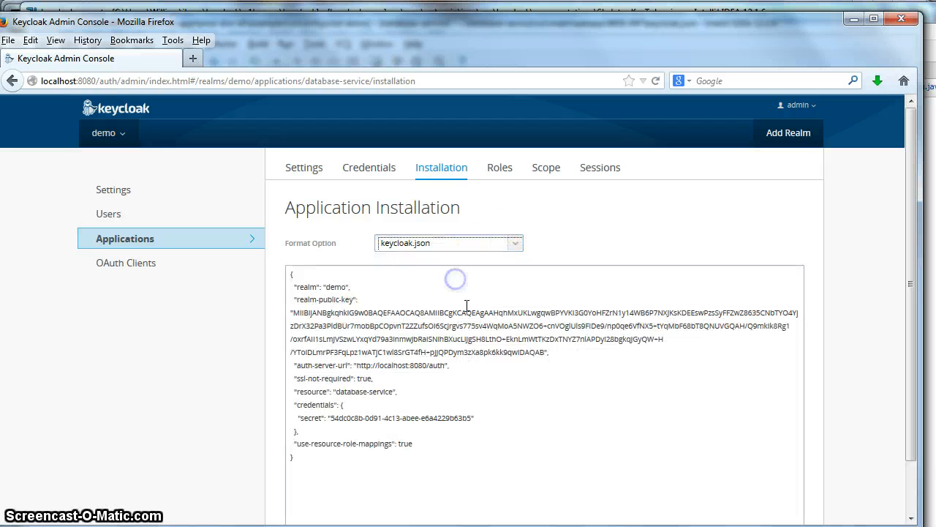
{"action": "left_click_drag", "start_coordinate": [322, 464], "coordinate": [265, 271]}
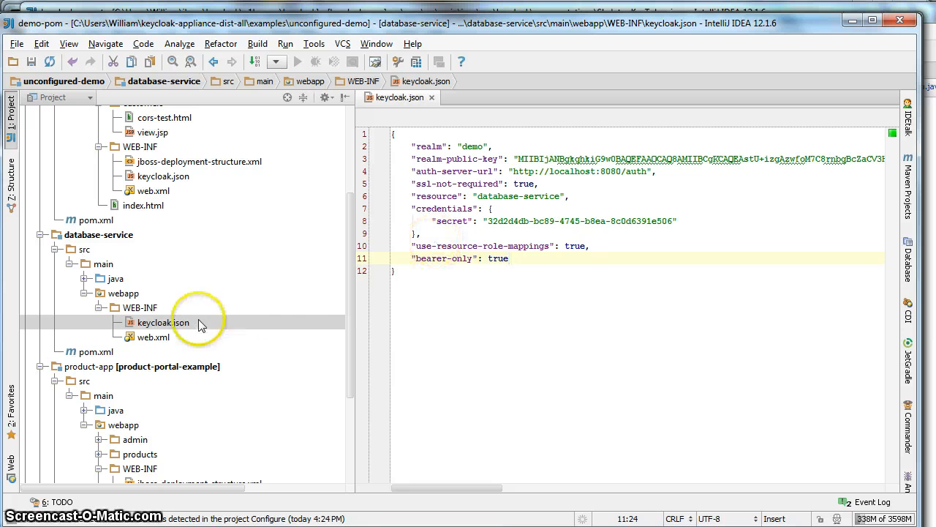
Step: Paste it over database-service's keycloak.json and add "bearer-only": true after use-resource-role-mappings
{"action": "left_click_drag", "start_coordinate": [403, 270], "coordinate": [376, 116]}
{"action": "key", "text": "ctrl+v"}
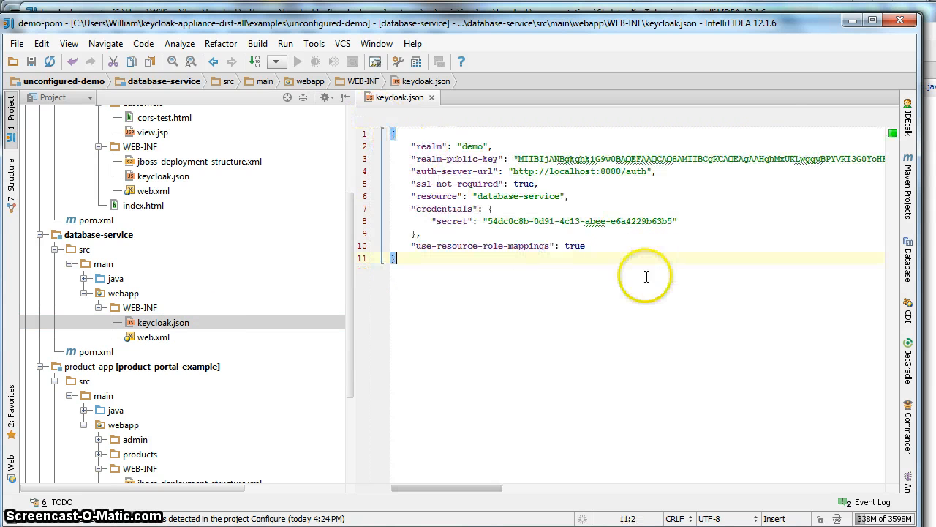
{"action": "left_click", "coordinate": [592, 249]}
{"action": "type", "text": ","}
{"action": "key", "text": "Return"}
{"action": "type", "text": "\""}
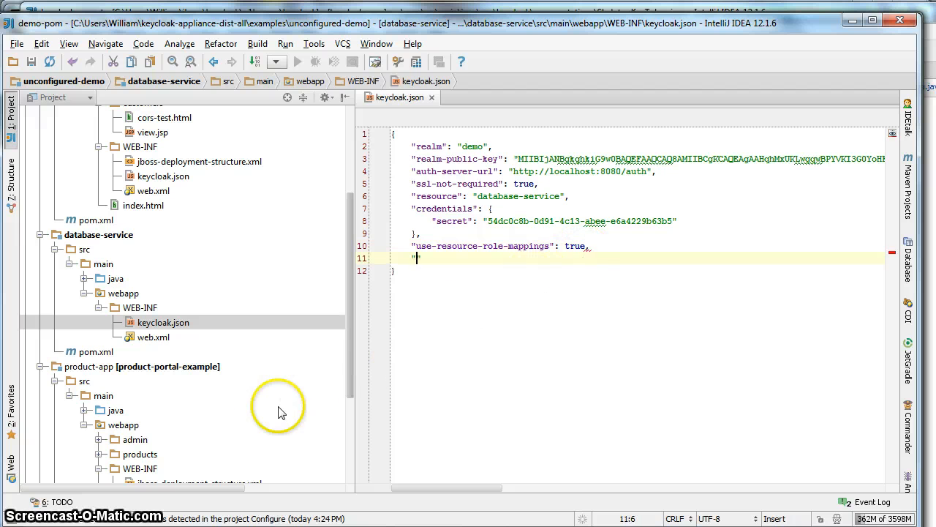
{"action": "type", "text": "bearer-"}
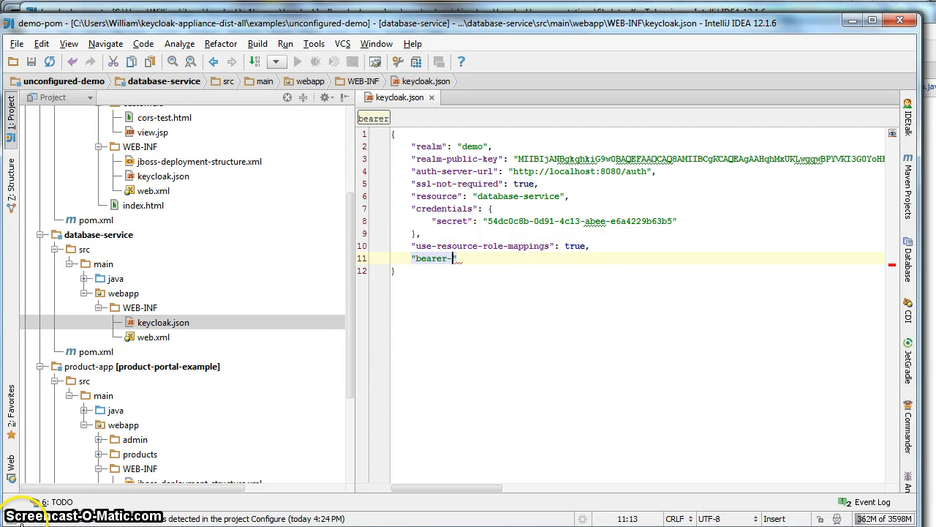
{"action": "type", "text": "only\": "}
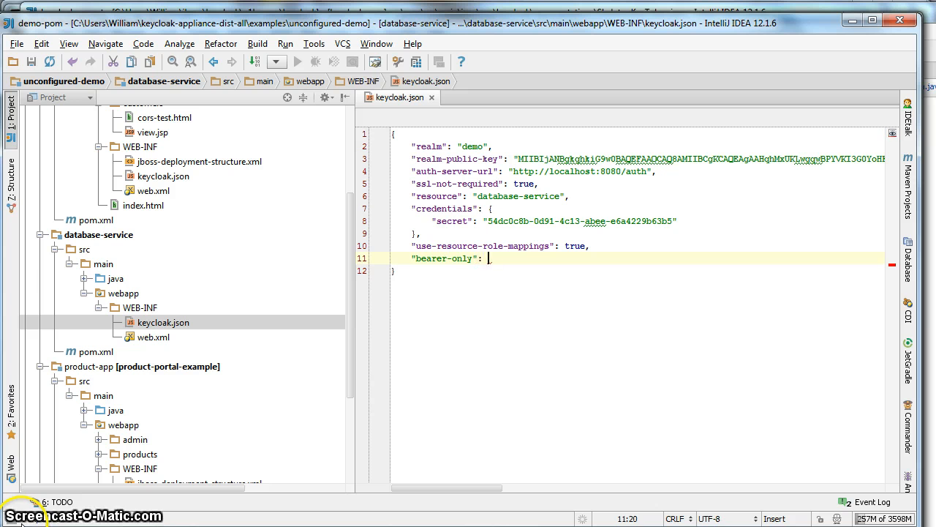
{"action": "type", "text": "true"}
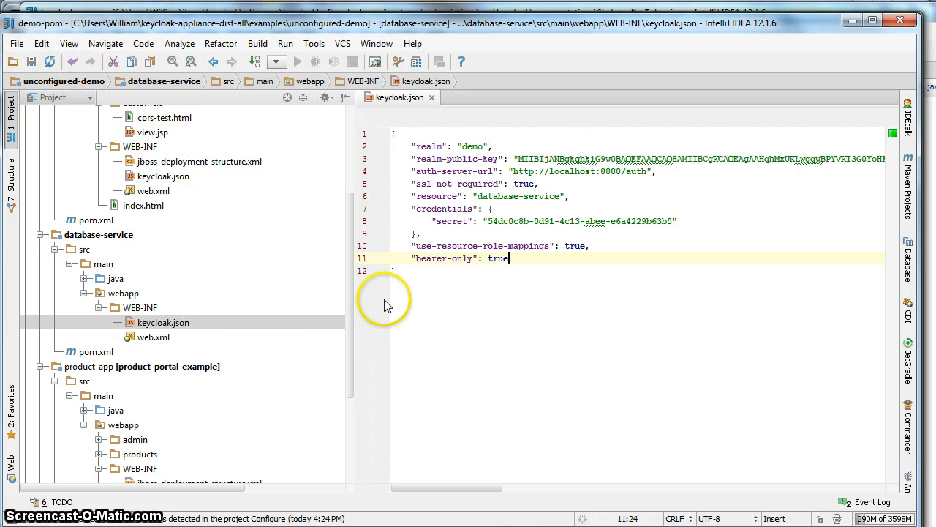
{"action": "double_click", "coordinate": [154, 336]}
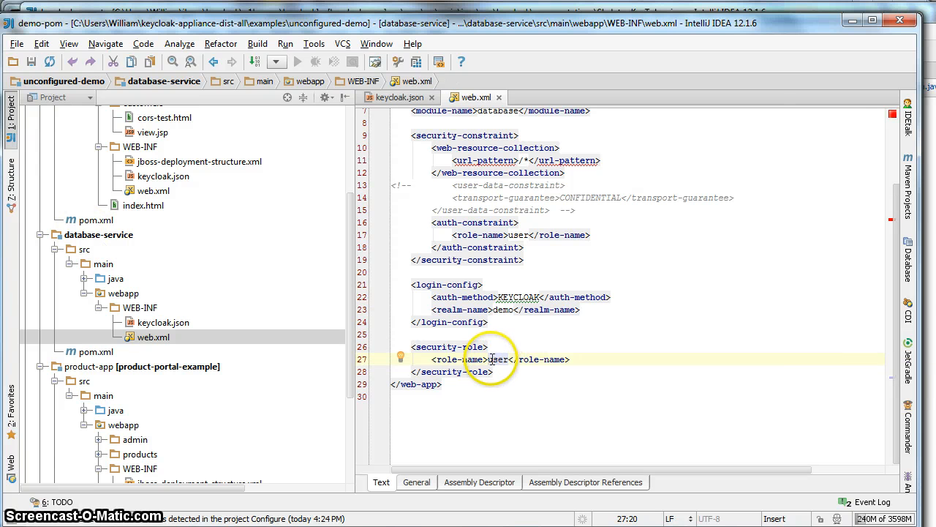
Step: Change both role-name entries in database-service's web.xml from user to db-user
{"action": "type", "text": "db-"}
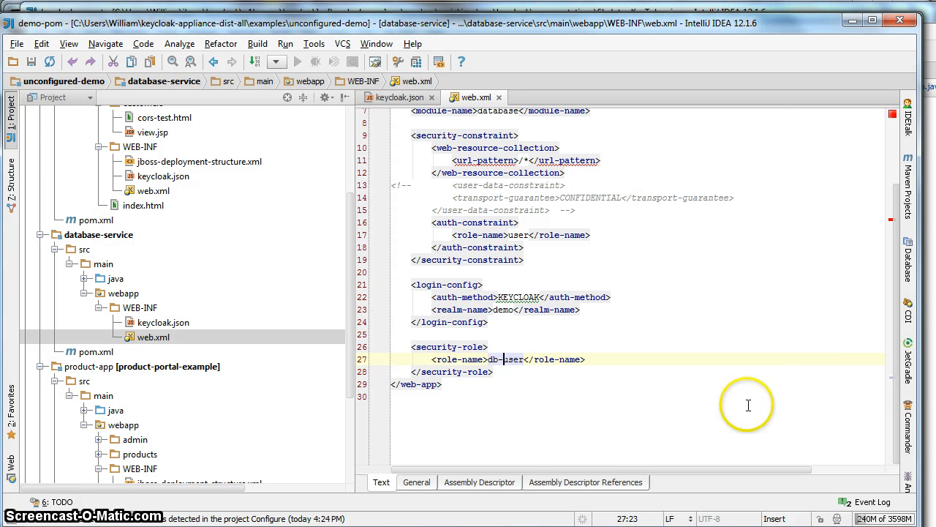
{"action": "scroll", "coordinate": [882, 175], "scroll_direction": "up", "scroll_amount": 3}
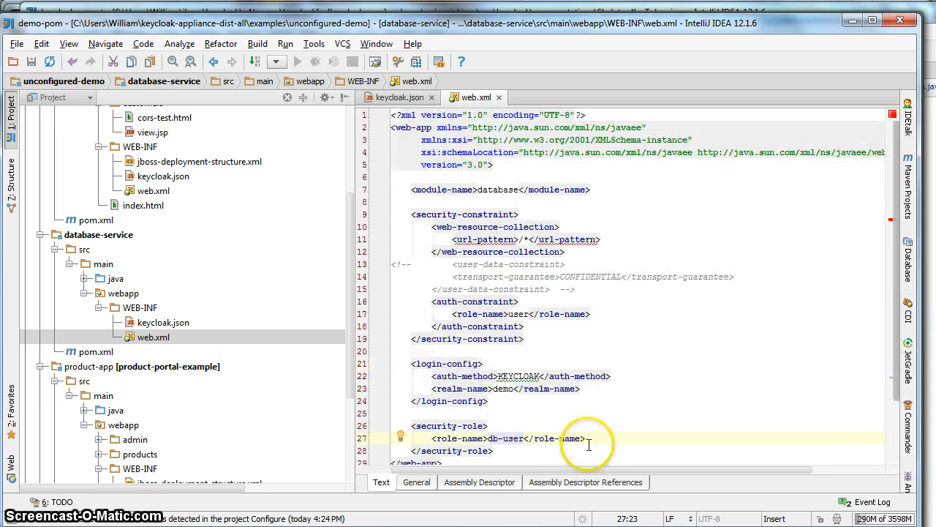
{"action": "left_click", "coordinate": [509, 314]}
{"action": "type", "text": "db-"}
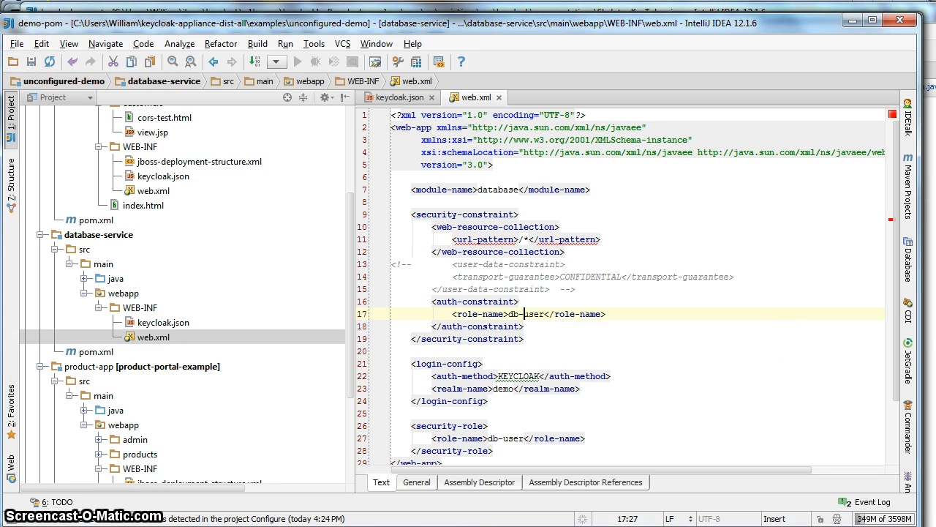
{"action": "key", "text": "alt+Tab"}
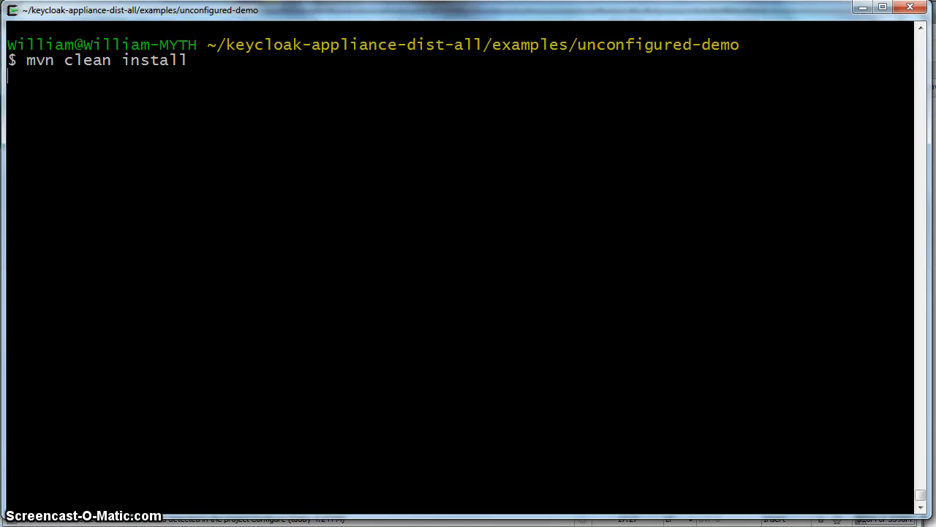
Step: Run mvn clean install, then mvn jboss-as:deploy for the examples
{"action": "key", "text": "Return"}
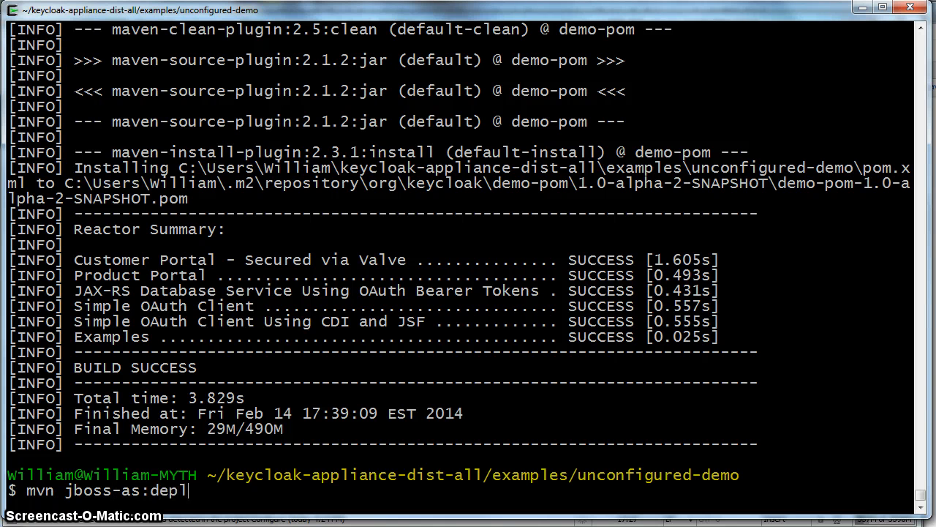
{"action": "type", "text": "oy"}
{"action": "key", "text": "Return"}
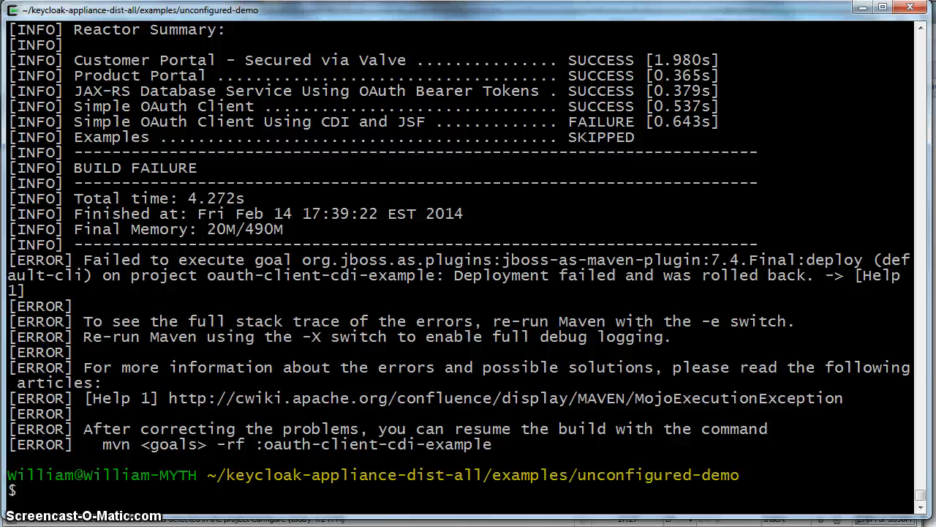
{"action": "key", "text": "alt+Tab"}
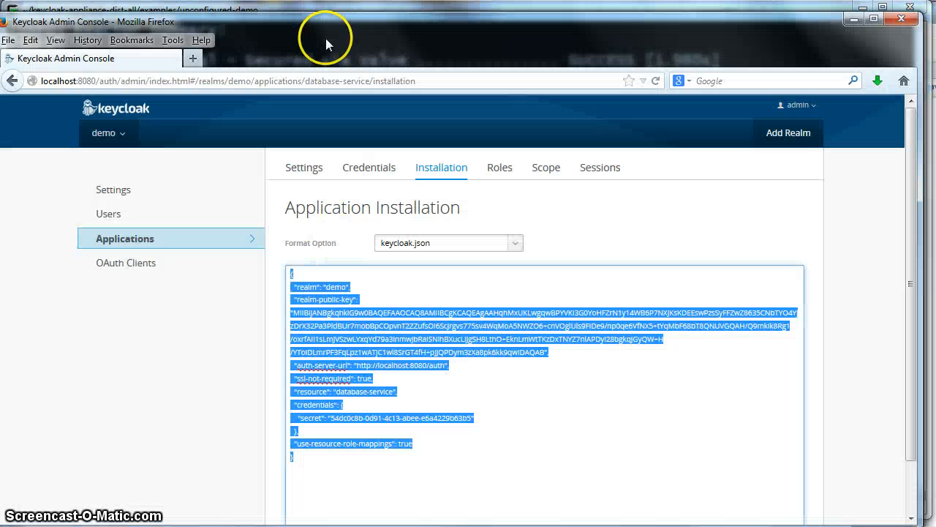
Step: Open the customer portal's Customer Listing and log in with the saved demo username and its password
{"action": "left_click", "coordinate": [180, 85]}
{"action": "type", "text": "customer"}
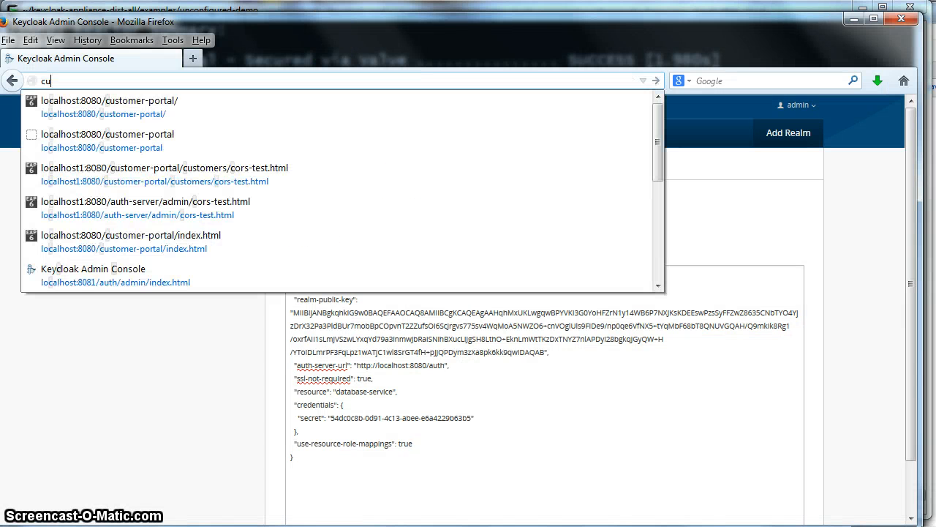
{"action": "left_click", "coordinate": [164, 117]}
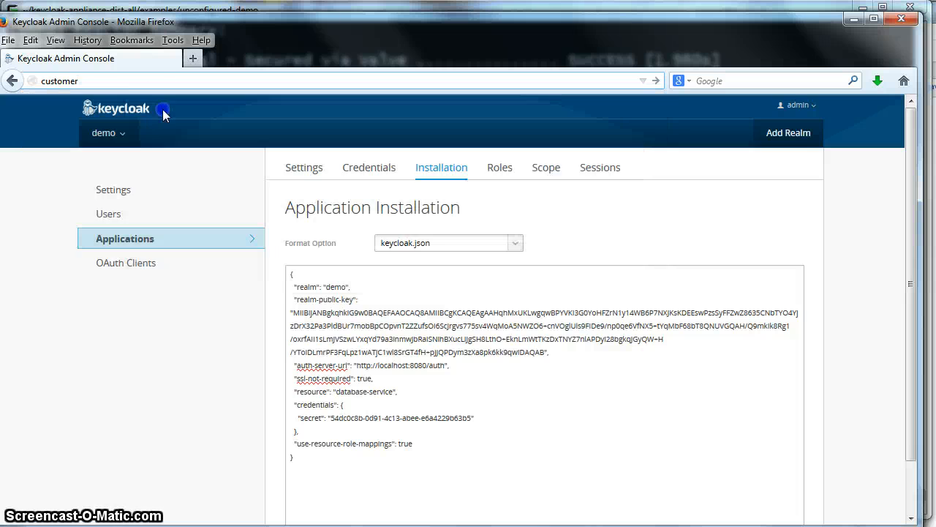
{"action": "left_click", "coordinate": [41, 154]}
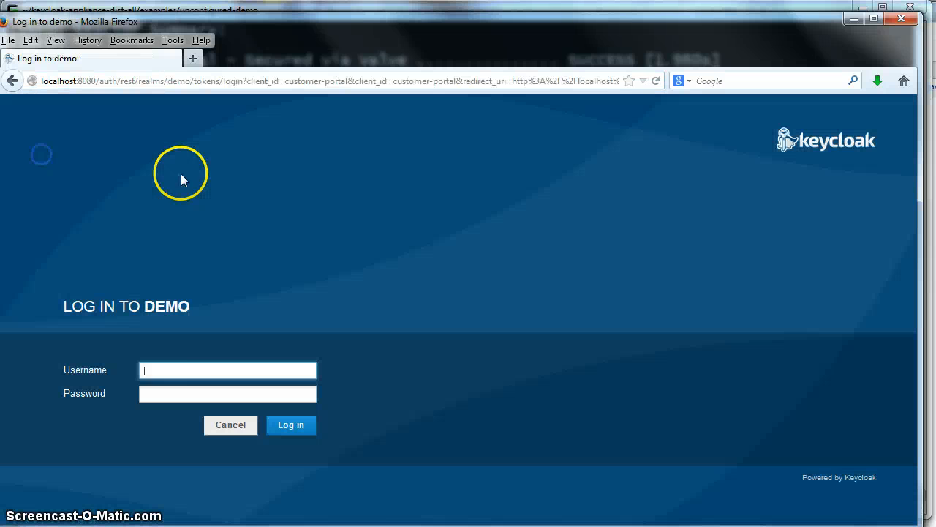
{"action": "left_click", "coordinate": [178, 370]}
{"action": "left_click", "coordinate": [186, 397]}
{"action": "left_click", "coordinate": [177, 389]}
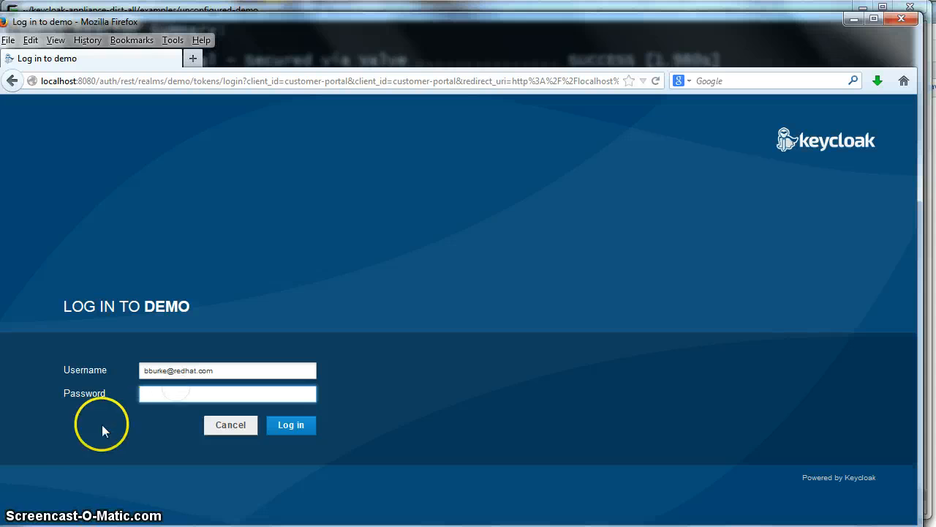
{"action": "type", "text": "password"}
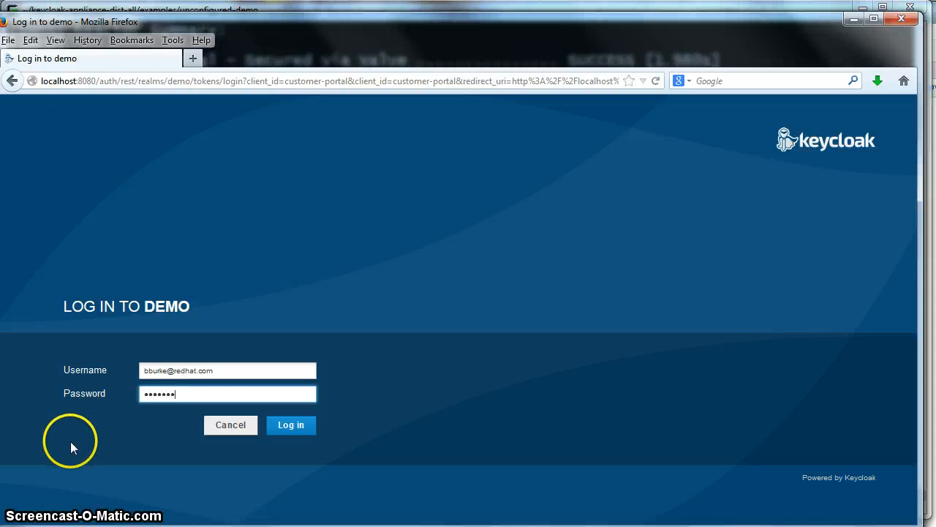
{"action": "left_click", "coordinate": [306, 428]}
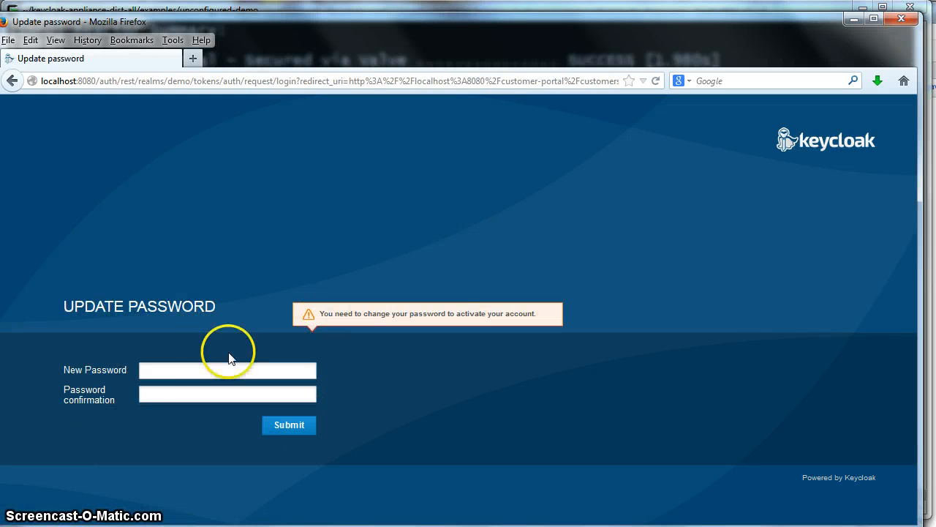
Step: Enter and confirm a new account password, then submit it
{"action": "left_click", "coordinate": [162, 370]}
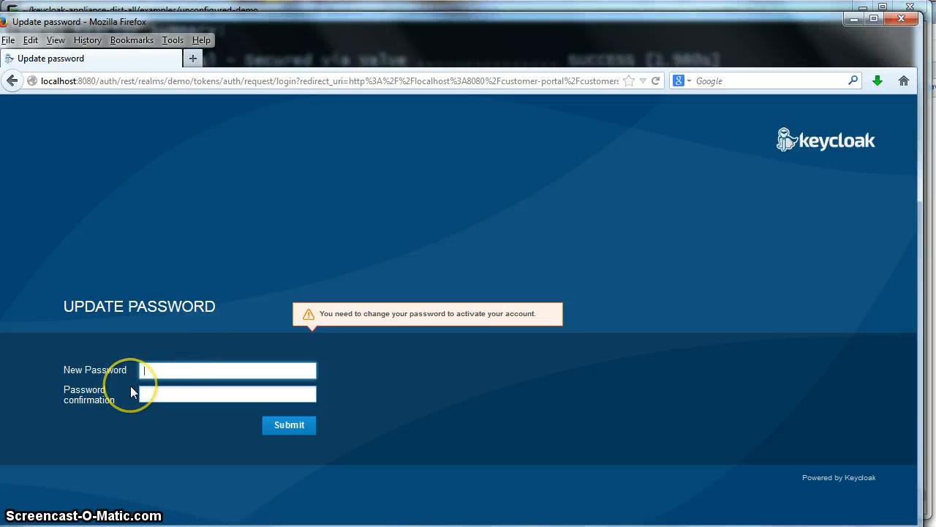
{"action": "type", "text": "password"}
{"action": "key", "text": "Tab"}
{"action": "type", "text": "password"}
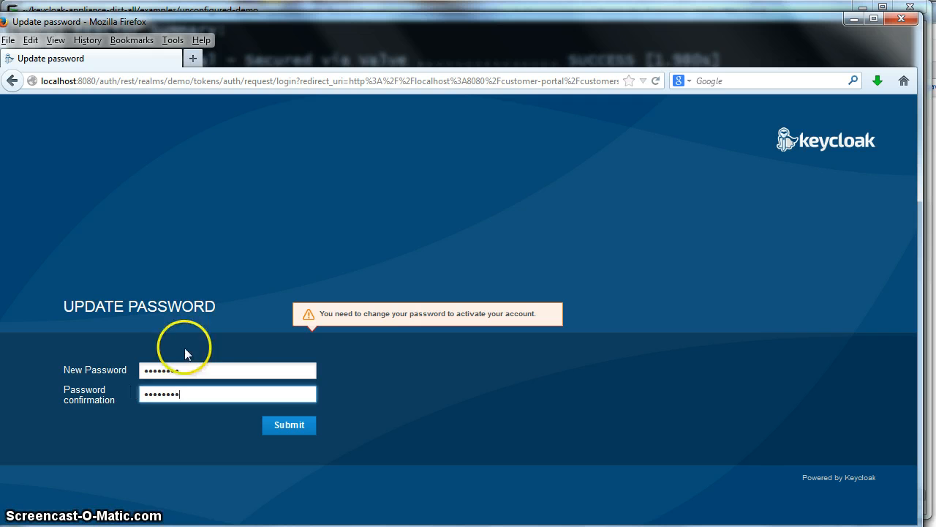
{"action": "left_click", "coordinate": [299, 425]}
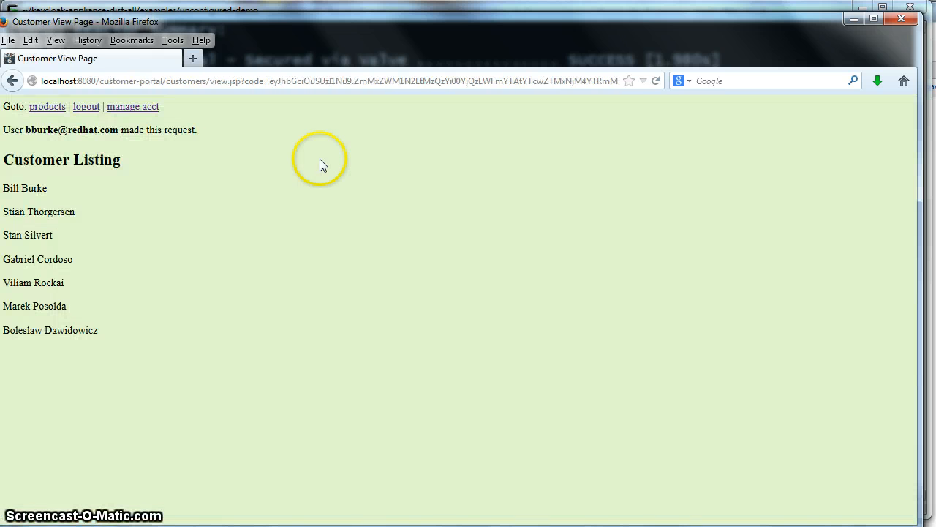
Step: View the Product Listing, log out, and open the Keycloak Admin Console
{"action": "left_click", "coordinate": [36, 106]}
{"action": "left_click", "coordinate": [35, 154]}
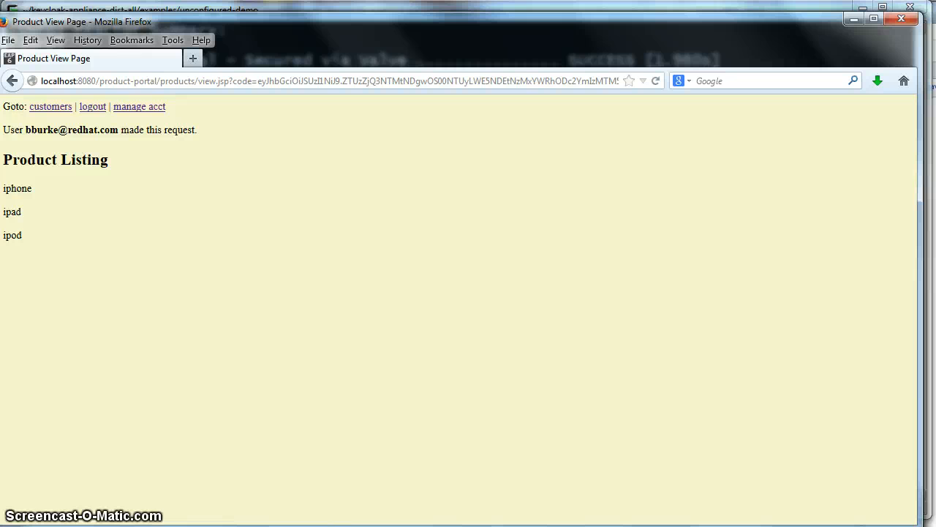
{"action": "left_click", "coordinate": [92, 106]}
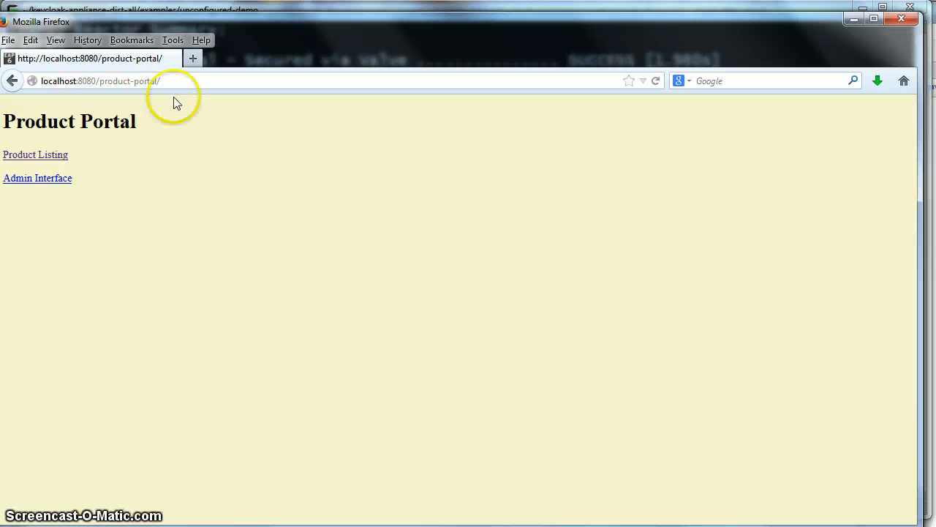
{"action": "left_click", "coordinate": [156, 81]}
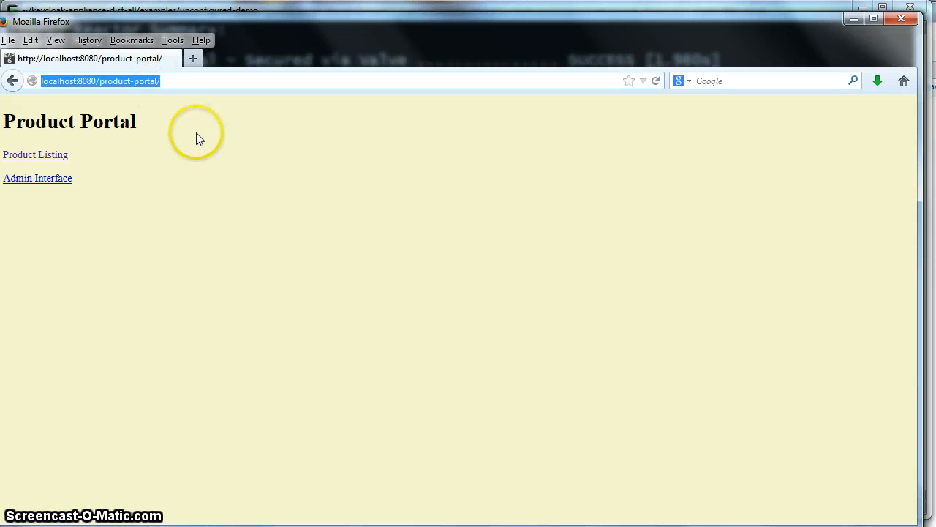
{"action": "type", "text": "adm"}
{"action": "left_click", "coordinate": [165, 112]}
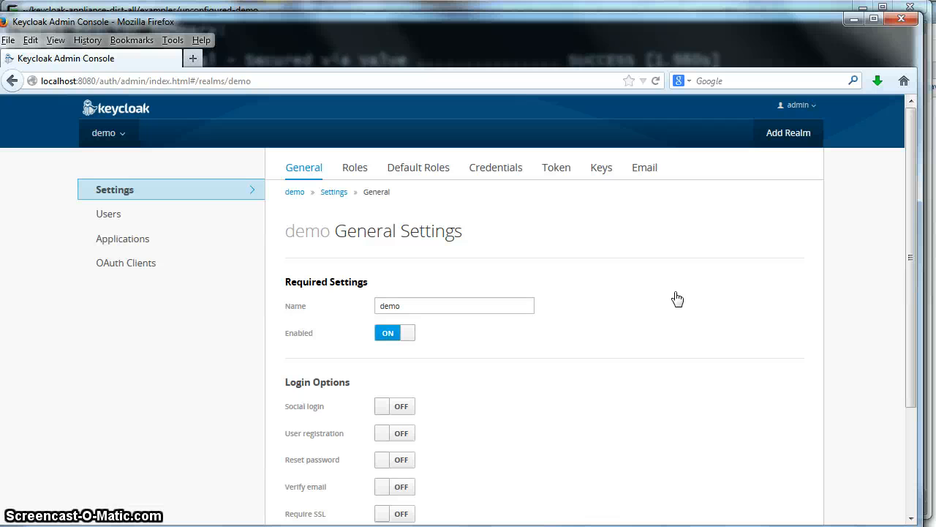
Step: Add a demo realm role named 'composite' from the Roles page and save it
{"action": "left_click", "coordinate": [726, 273]}
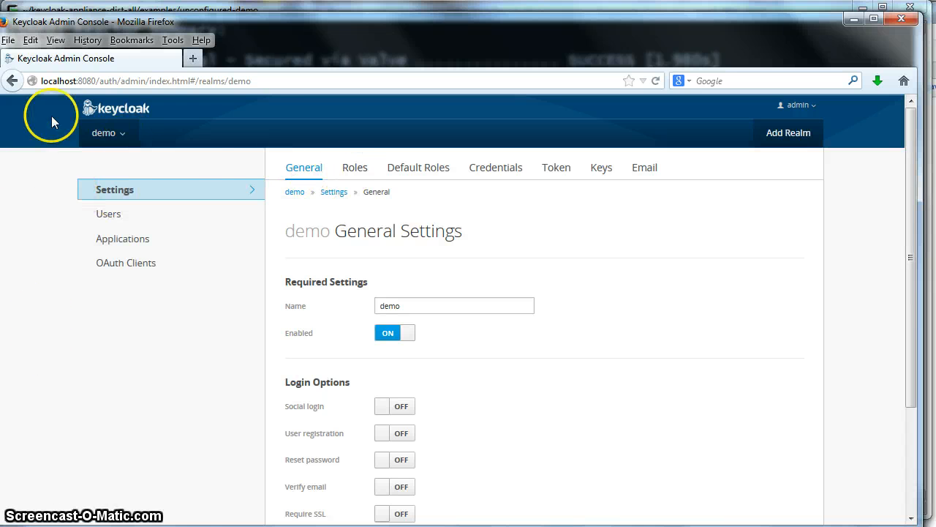
{"action": "left_click", "coordinate": [351, 169]}
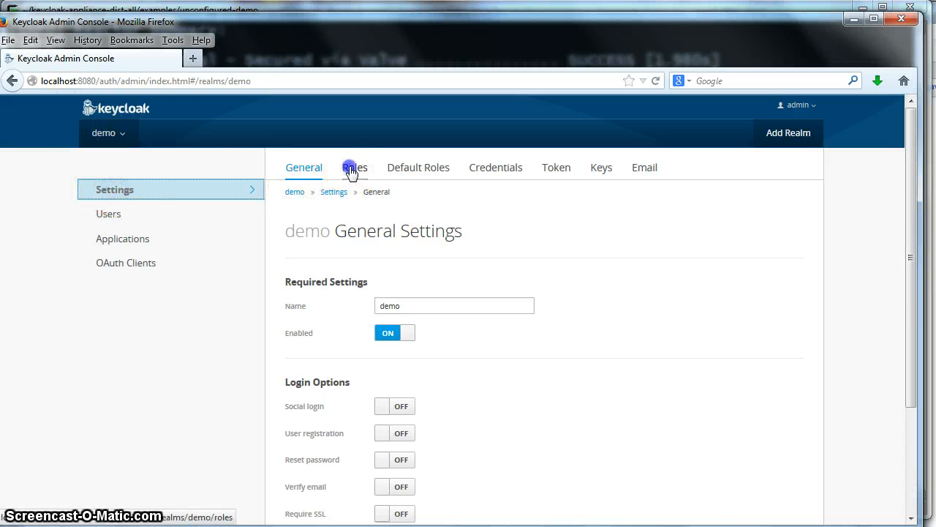
{"action": "left_click", "coordinate": [778, 275]}
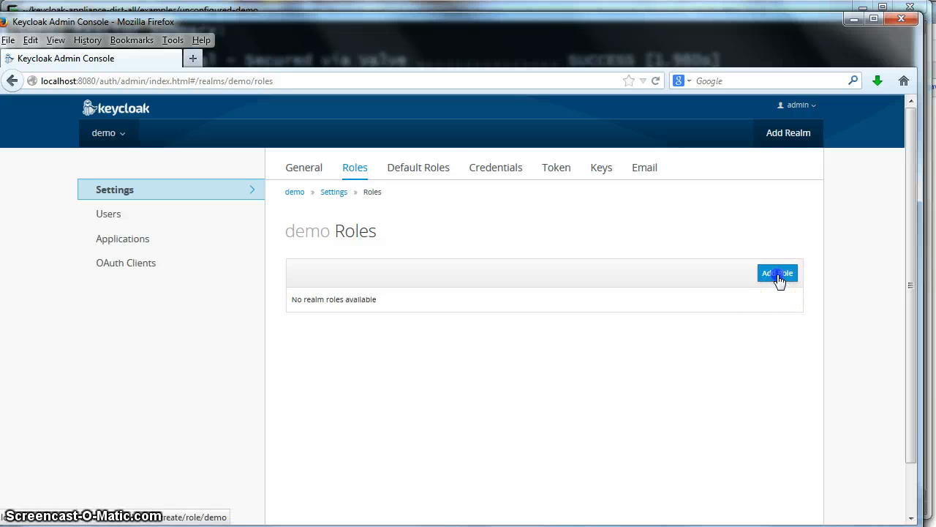
{"action": "left_click", "coordinate": [403, 253]}
{"action": "type", "text": "composite"}
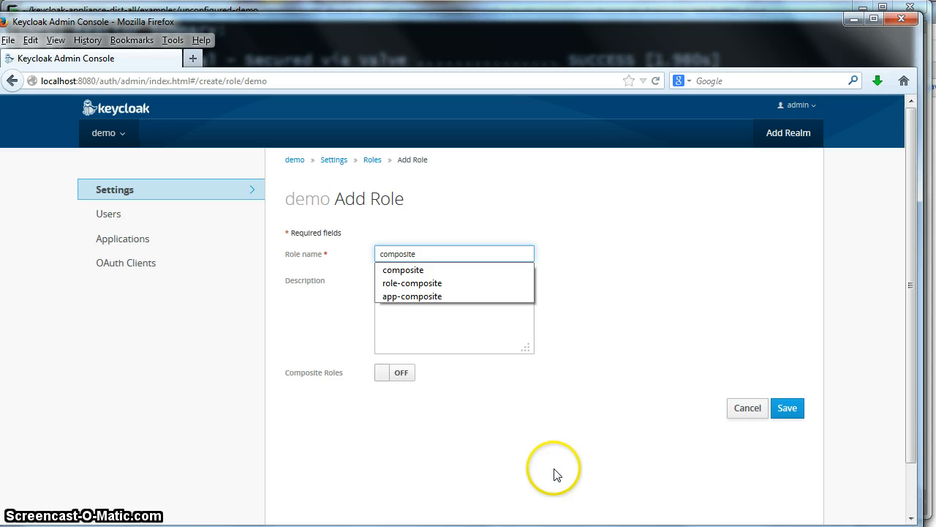
{"action": "left_click", "coordinate": [553, 474]}
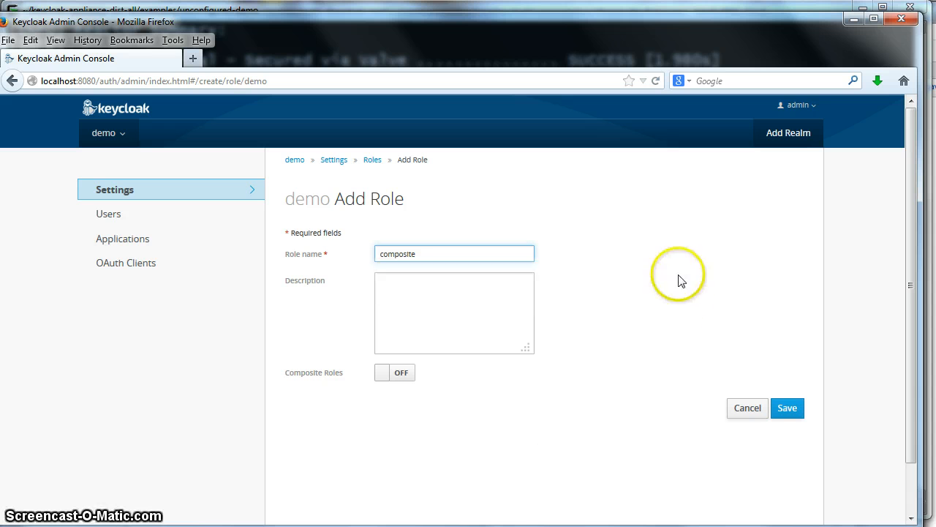
{"action": "left_click", "coordinate": [795, 409]}
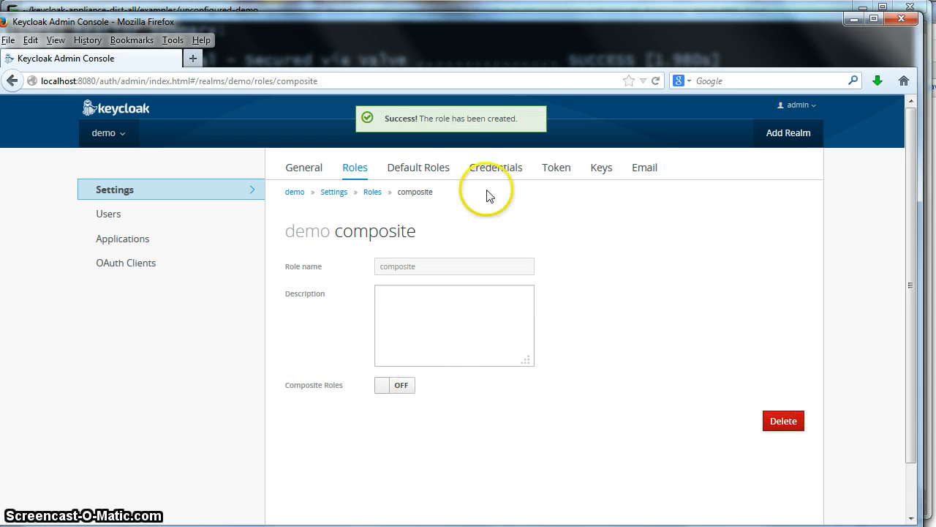
Step: Switch Composite Roles on for the composite role
{"action": "left_click", "coordinate": [393, 386]}
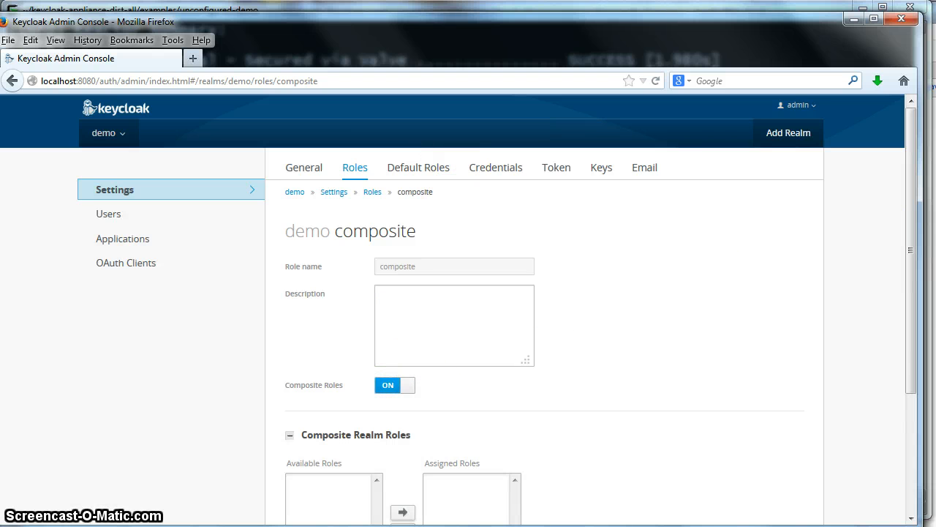
{"action": "left_click_drag", "start_coordinate": [915, 189], "coordinate": [914, 253]}
{"action": "left_click", "coordinate": [375, 291]}
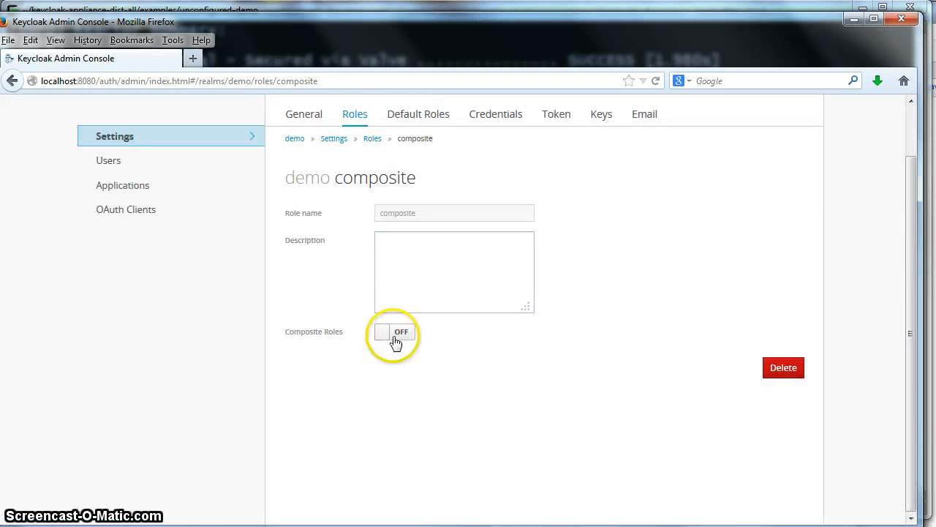
{"action": "left_click", "coordinate": [393, 333]}
{"action": "left_click_drag", "start_coordinate": [905, 281], "coordinate": [899, 410]}
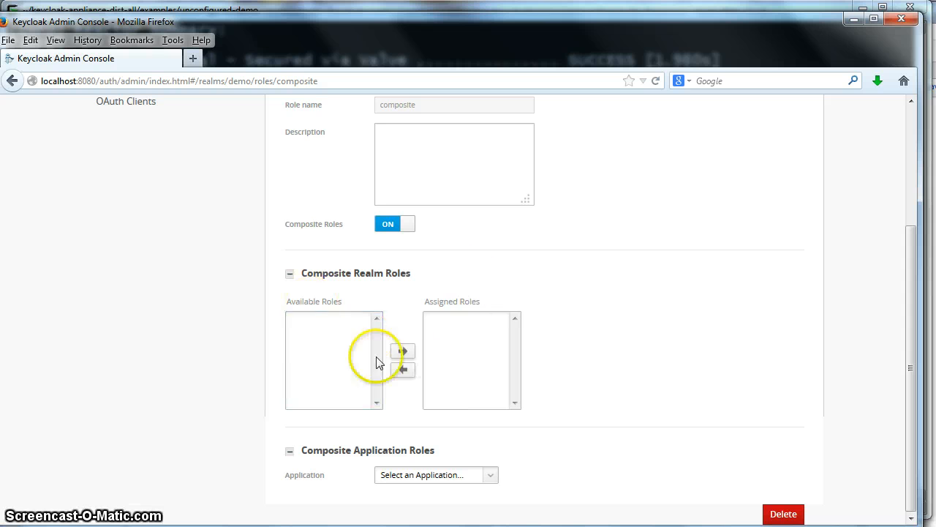
Step: Assign customer-user from customer-portal and product-user from product-portal to the composite role
{"action": "left_click", "coordinate": [488, 476]}
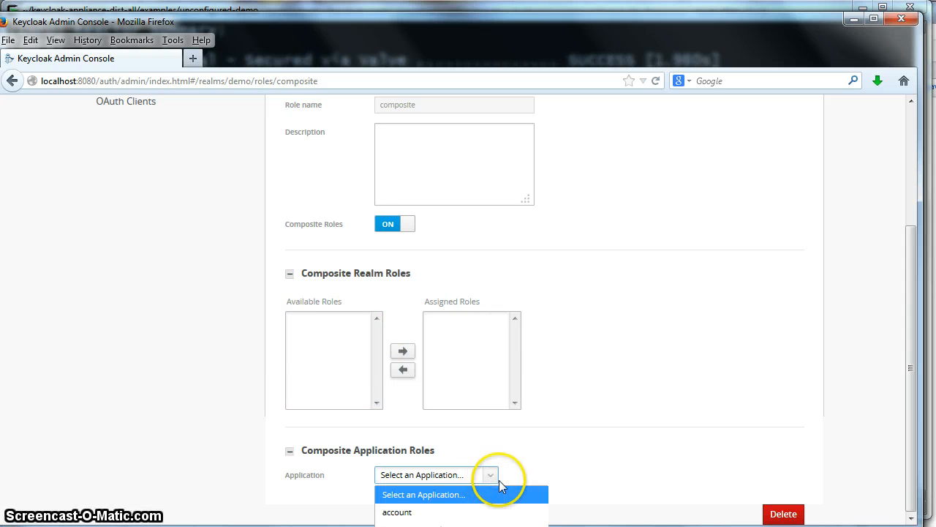
{"action": "left_click", "coordinate": [424, 520]}
{"action": "left_click_drag", "start_coordinate": [913, 334], "coordinate": [911, 411]}
{"action": "left_click", "coordinate": [335, 404]}
{"action": "left_click", "coordinate": [403, 430]}
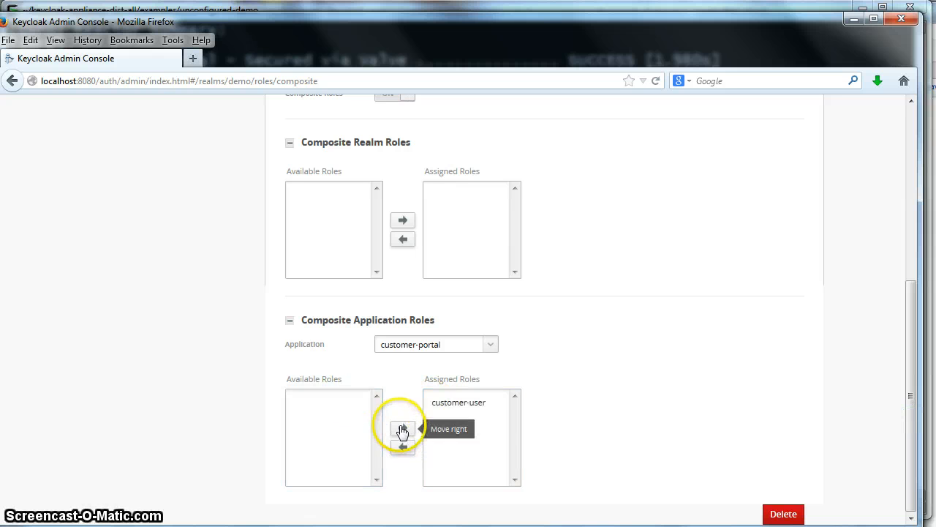
{"action": "left_click", "coordinate": [492, 349]}
{"action": "left_click", "coordinate": [425, 416]}
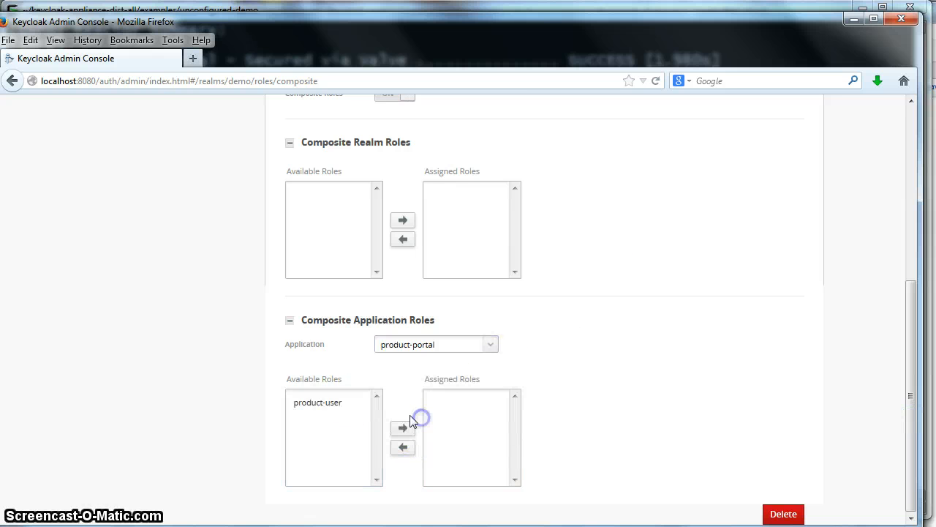
{"action": "left_click", "coordinate": [311, 403]}
{"action": "left_click", "coordinate": [403, 428]}
Step: Assign db-user from database-service, then return to the demo realm's Roles list
{"action": "left_click", "coordinate": [490, 343]}
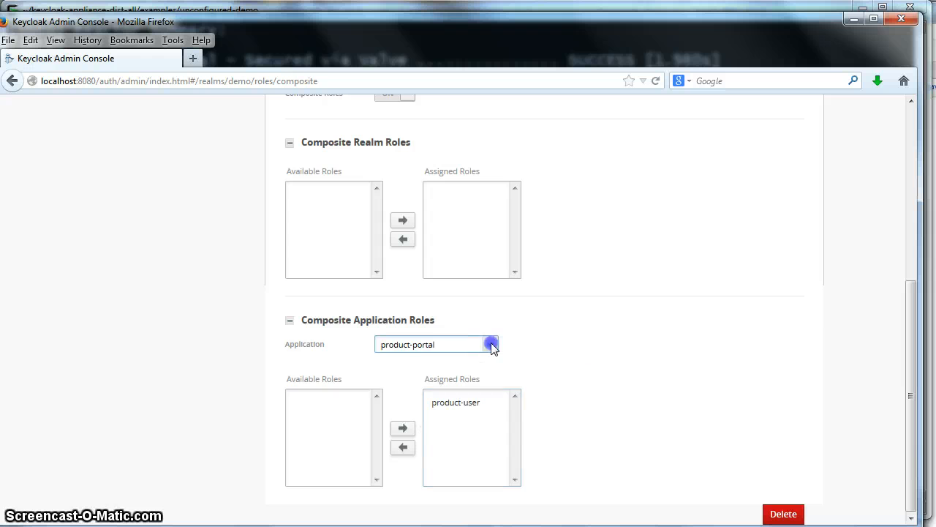
{"action": "left_click", "coordinate": [427, 433]}
{"action": "left_click", "coordinate": [310, 404]}
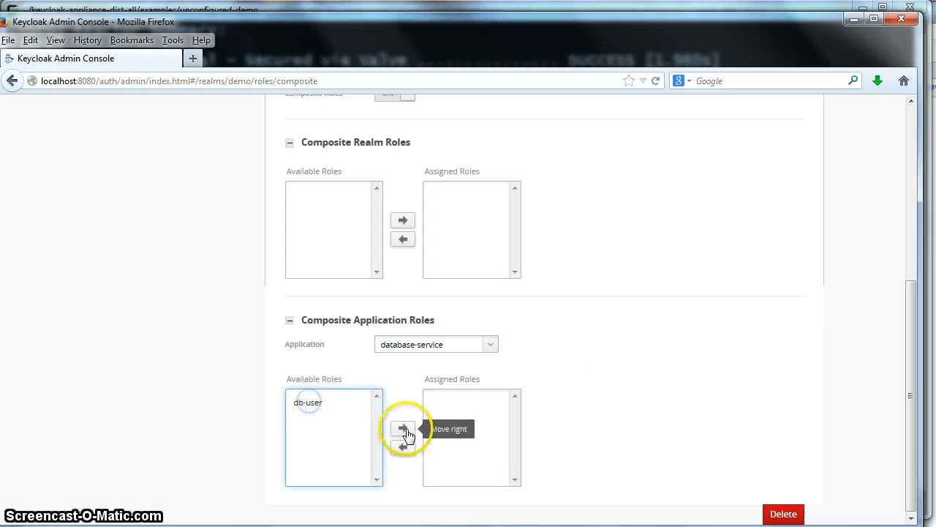
{"action": "left_click", "coordinate": [404, 429]}
{"action": "left_click", "coordinate": [315, 403]}
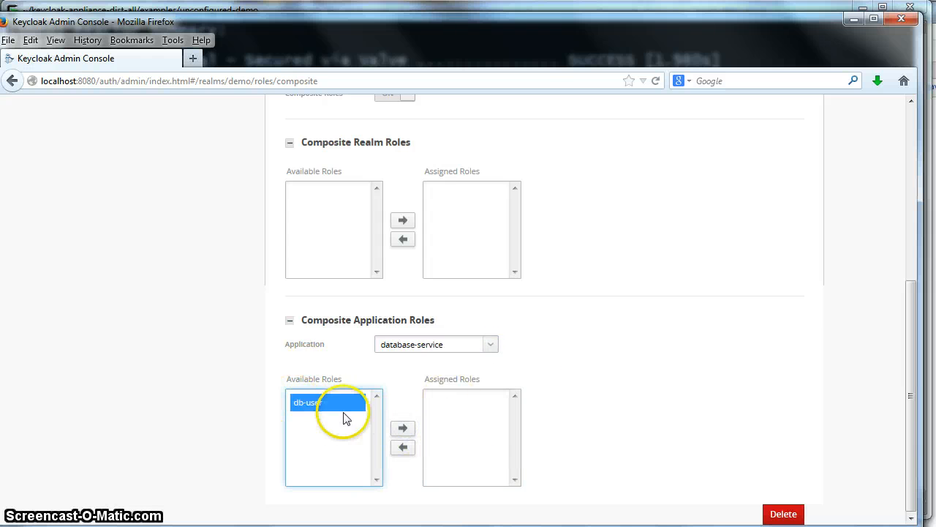
{"action": "left_click", "coordinate": [403, 428]}
{"action": "left_click_drag", "start_coordinate": [912, 398], "coordinate": [907, 186]}
{"action": "left_click", "coordinate": [370, 192]}
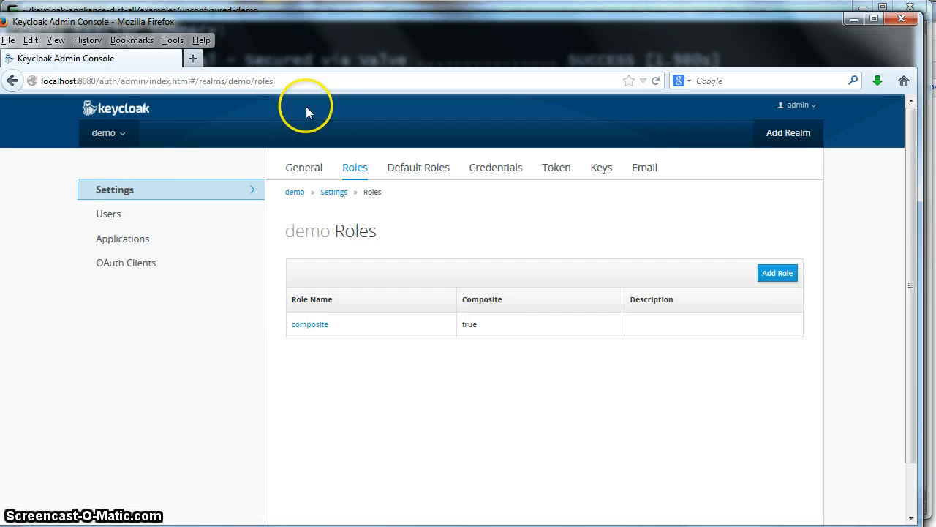
Step: Add a new demo user in the demo realm with User Enabled on, and save it
{"action": "left_click", "coordinate": [104, 215]}
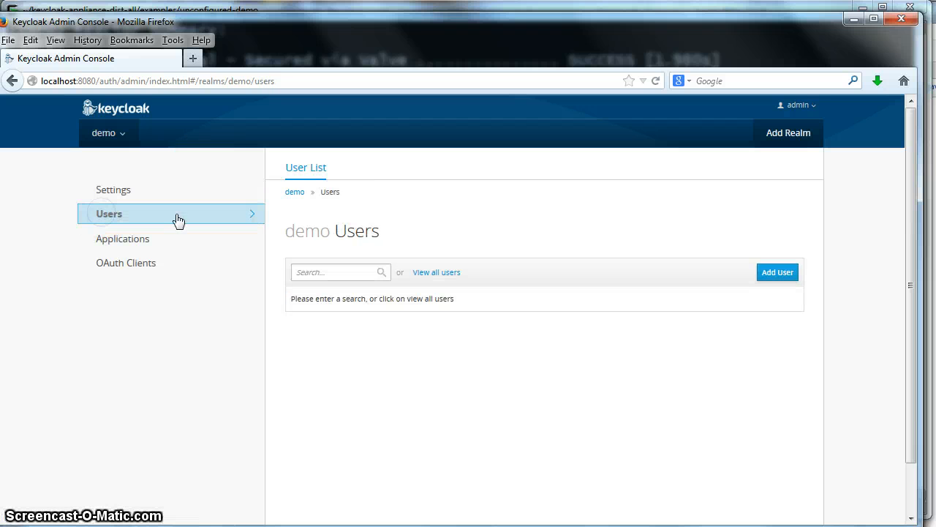
{"action": "left_click", "coordinate": [776, 274]}
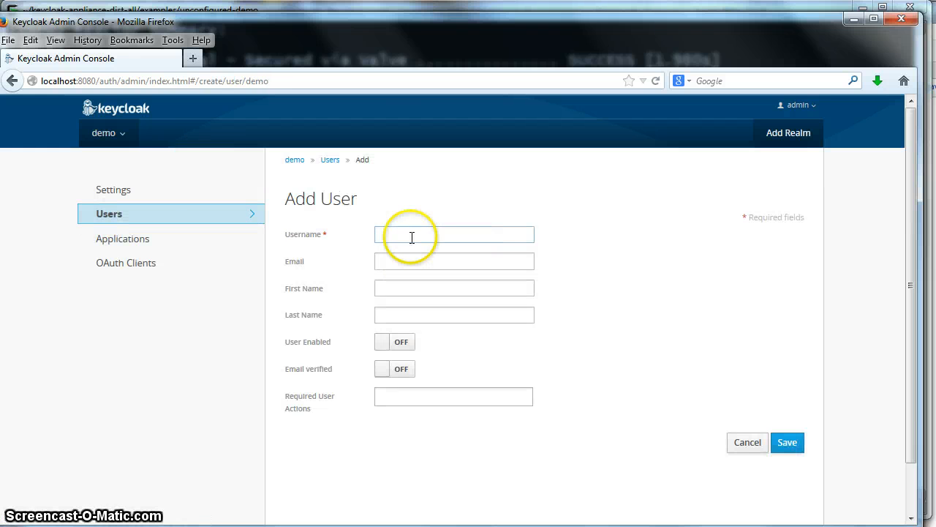
{"action": "left_click", "coordinate": [386, 234]}
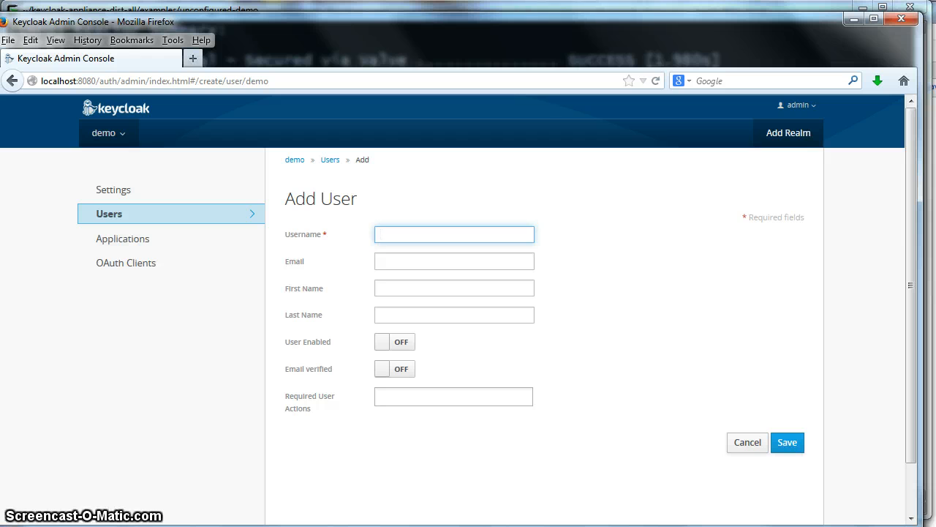
{"action": "type", "text": "stian"}
{"action": "left_click", "coordinate": [672, 227]}
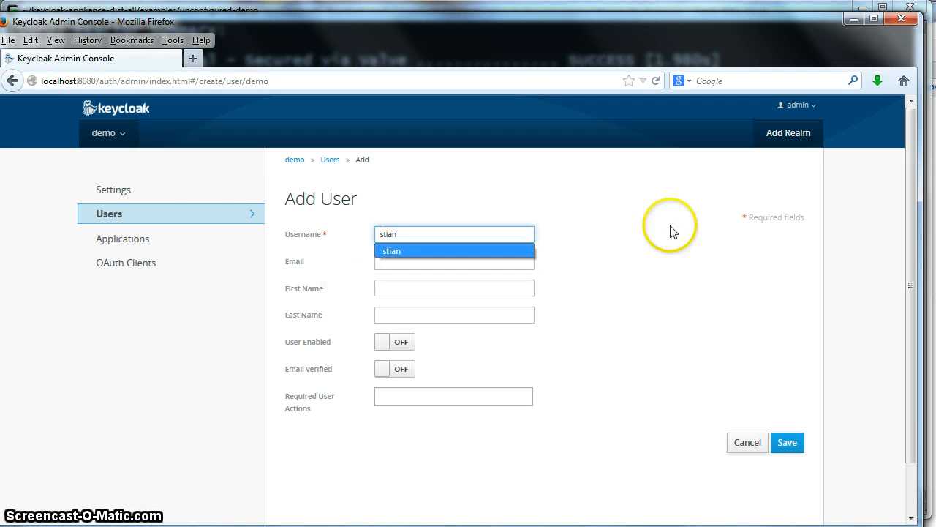
{"action": "left_click", "coordinate": [388, 341]}
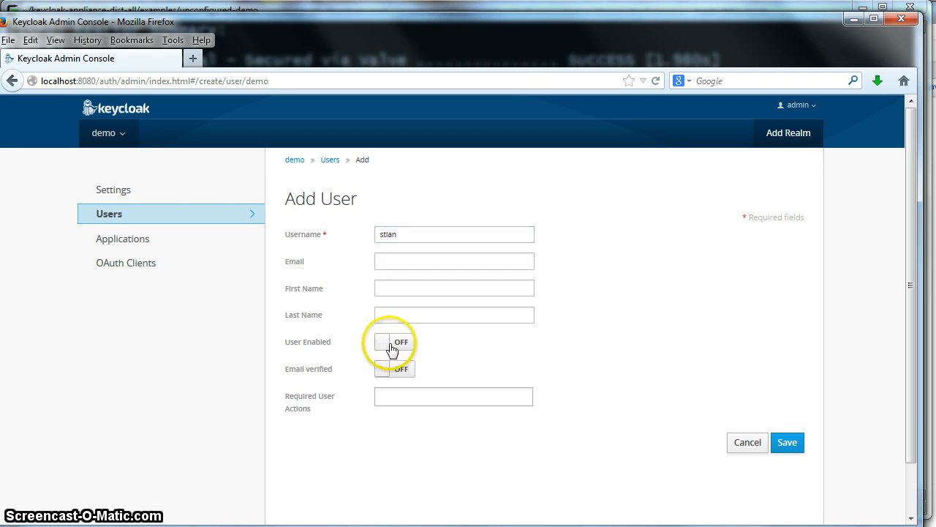
{"action": "left_click", "coordinate": [787, 441]}
Step: Set and confirm a new password for the user under Credentials, then view Role Mappings
{"action": "left_click", "coordinate": [370, 171]}
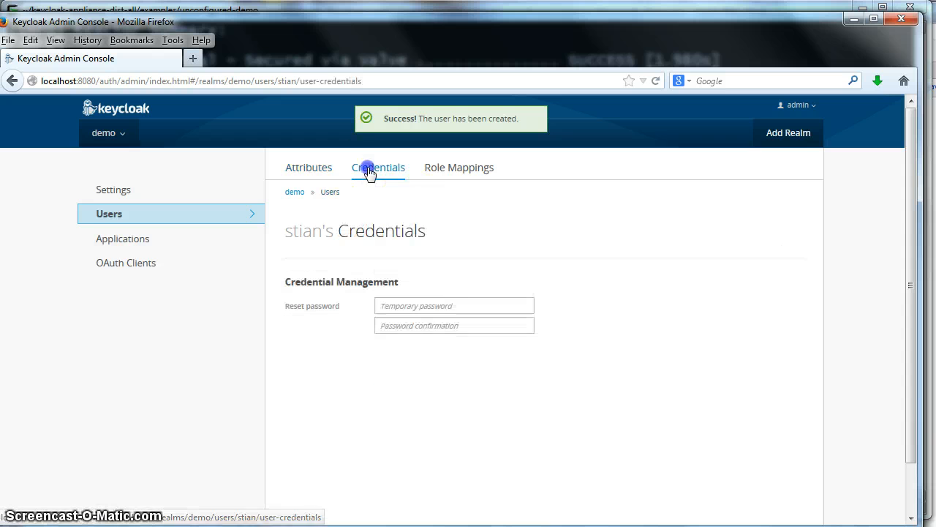
{"action": "left_click", "coordinate": [443, 306]}
{"action": "type", "text": "p"}
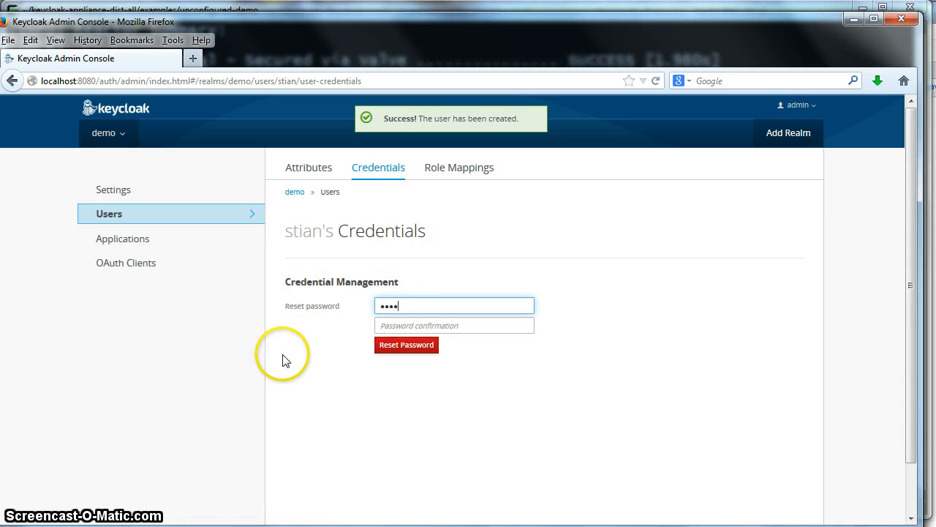
{"action": "type", "text": "assword"}
{"action": "key", "text": "Tab"}
{"action": "type", "text": "passwor"}
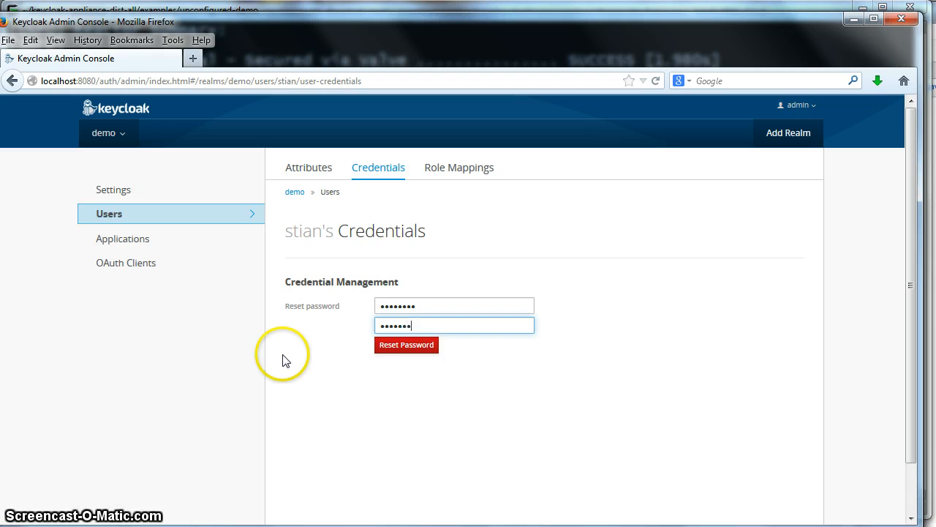
{"action": "type", "text": "d"}
{"action": "left_click", "coordinate": [404, 346]}
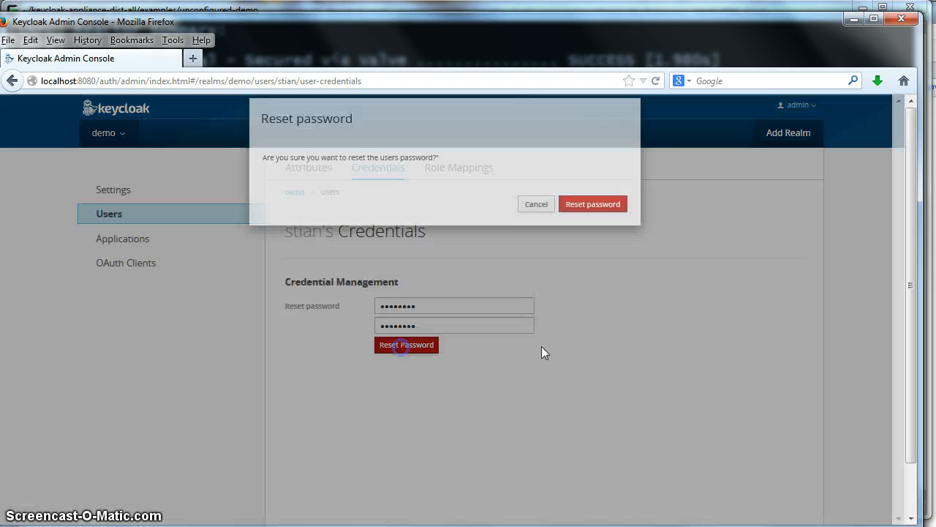
{"action": "left_click", "coordinate": [573, 217]}
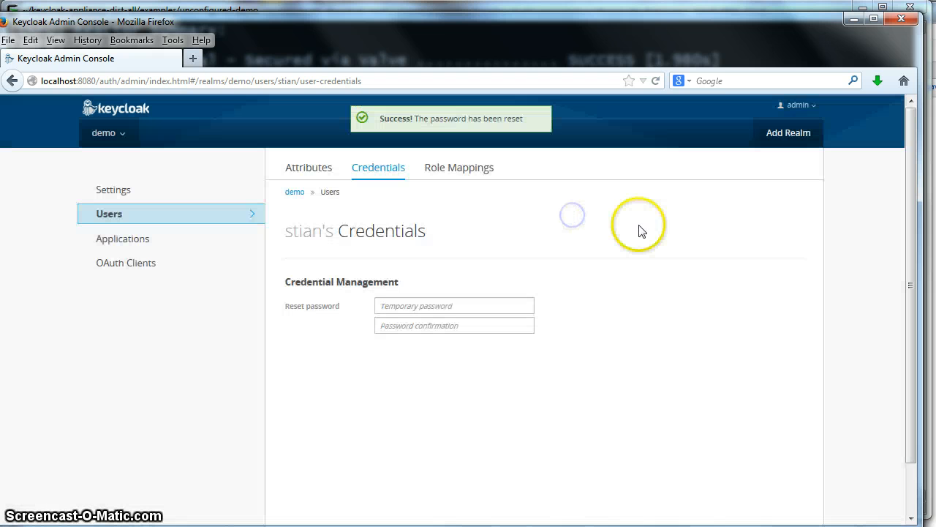
{"action": "left_click", "coordinate": [479, 169]}
Step: Move the 'composite' realm role from Available Roles to the user's assigned roles
{"action": "scroll", "coordinate": [913, 259], "scroll_direction": "down", "scroll_amount": 3}
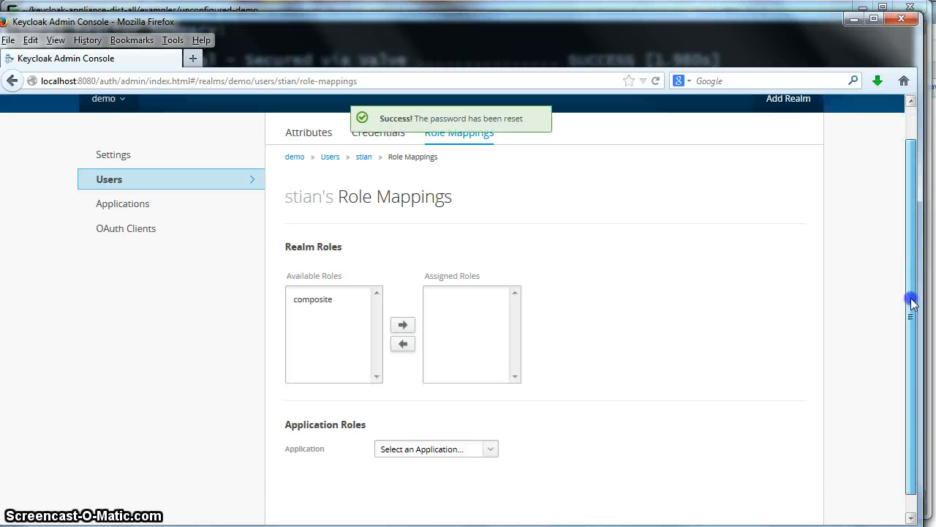
{"action": "left_click_drag", "start_coordinate": [913, 362], "coordinate": [905, 322]}
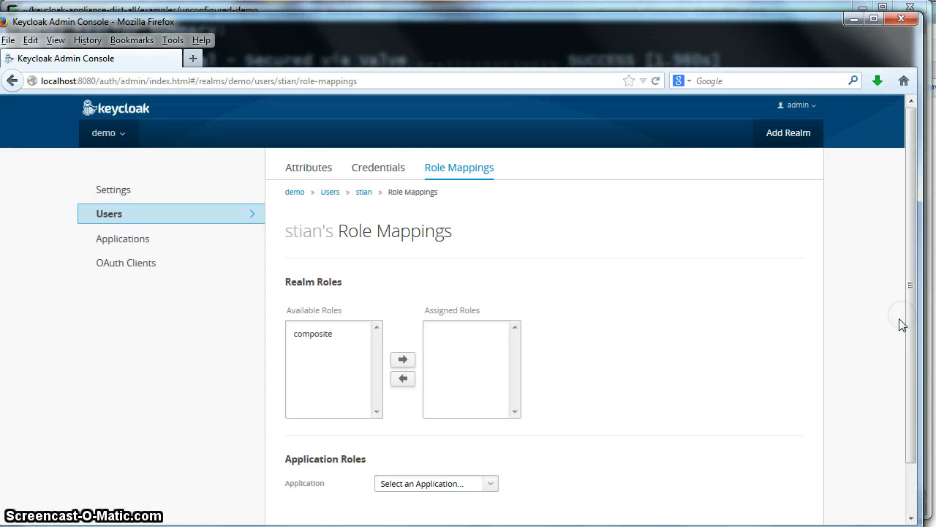
{"action": "left_click", "coordinate": [305, 335]}
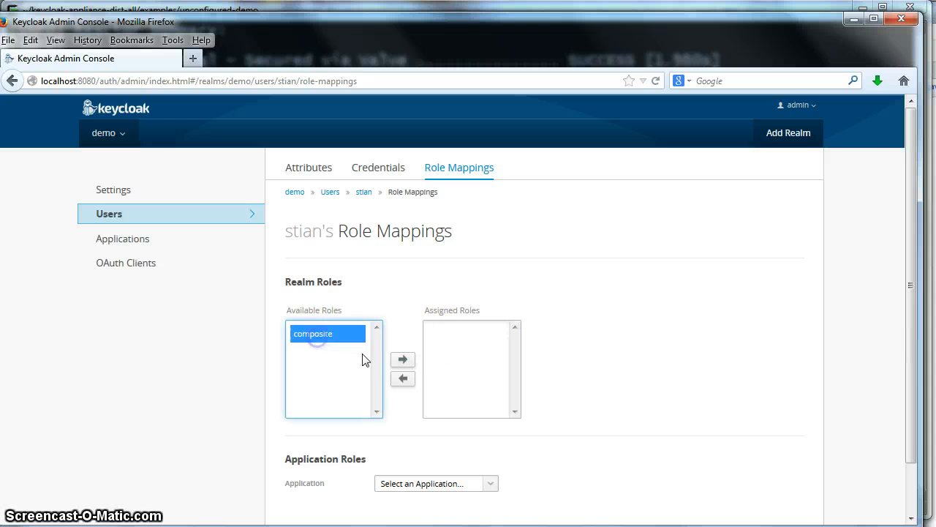
{"action": "left_click", "coordinate": [403, 360]}
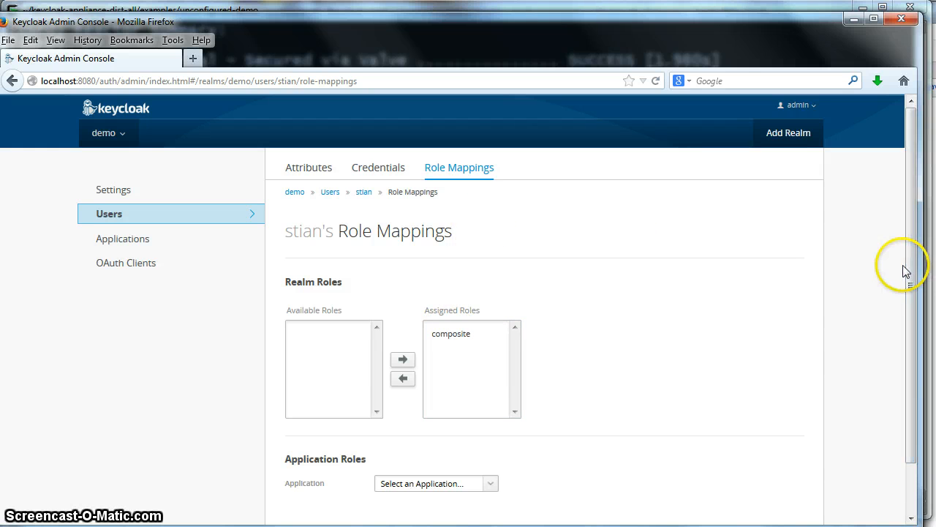
{"action": "left_click_drag", "start_coordinate": [908, 267], "coordinate": [892, 245]}
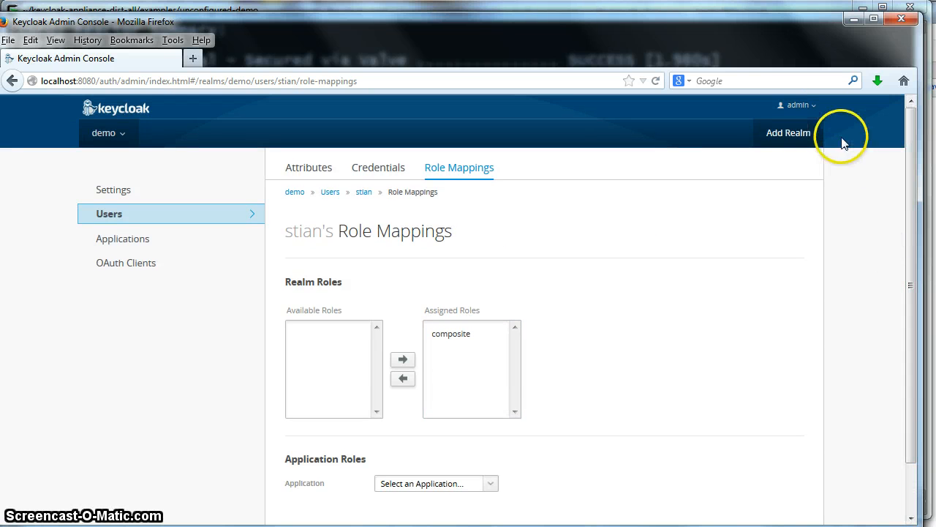
Step: Sign out of the Keycloak admin console and go to the customer portal
{"action": "left_click", "coordinate": [812, 107]}
{"action": "left_click", "coordinate": [780, 141]}
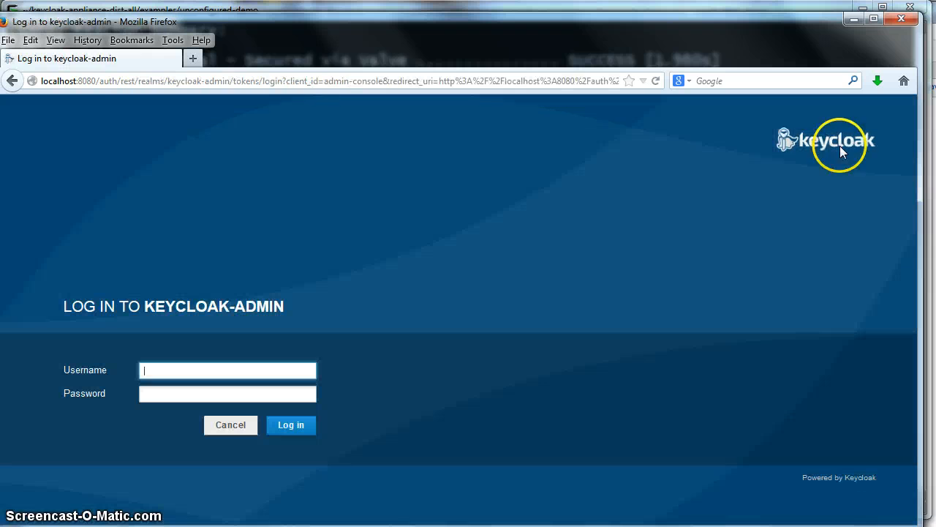
{"action": "left_click", "coordinate": [135, 79]}
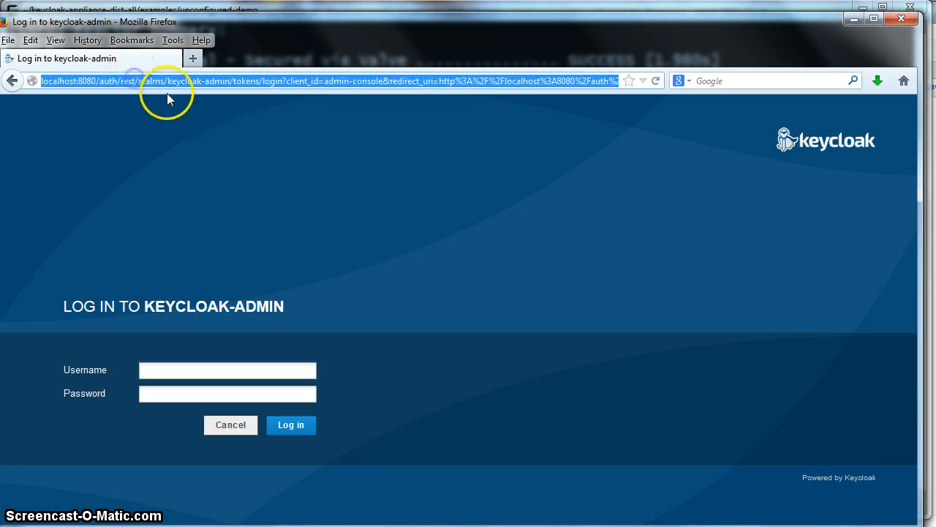
{"action": "type", "text": "lo"}
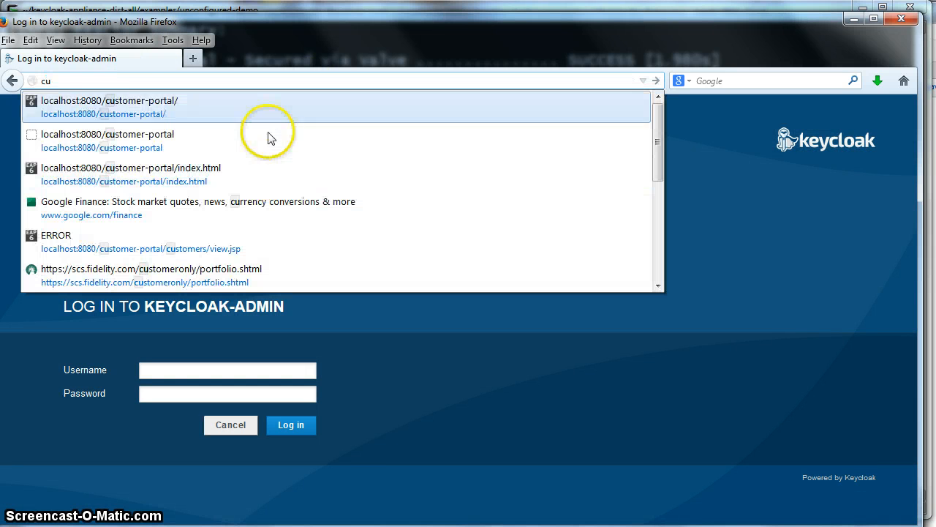
{"action": "left_click", "coordinate": [142, 111]}
Step: Log into the customer listing as the demo user and set a new password
{"action": "left_click", "coordinate": [25, 155]}
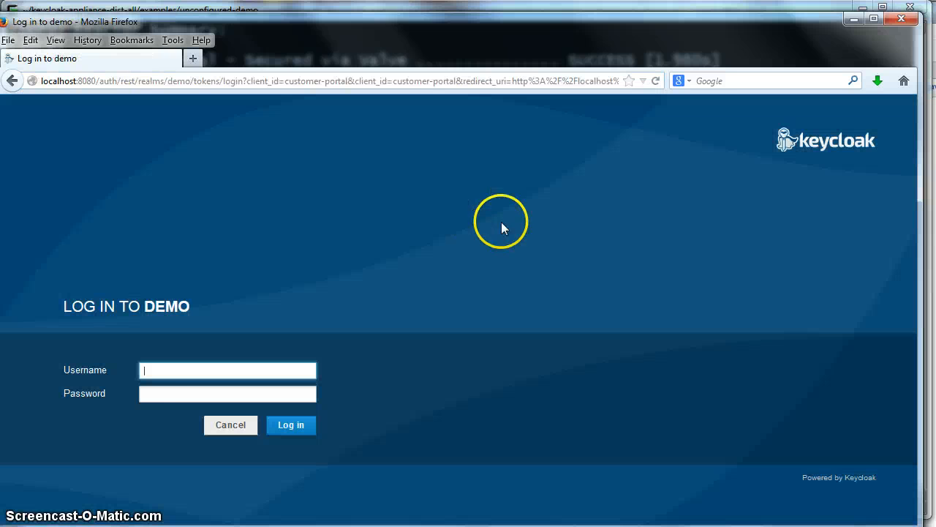
{"action": "type", "text": "stia"}
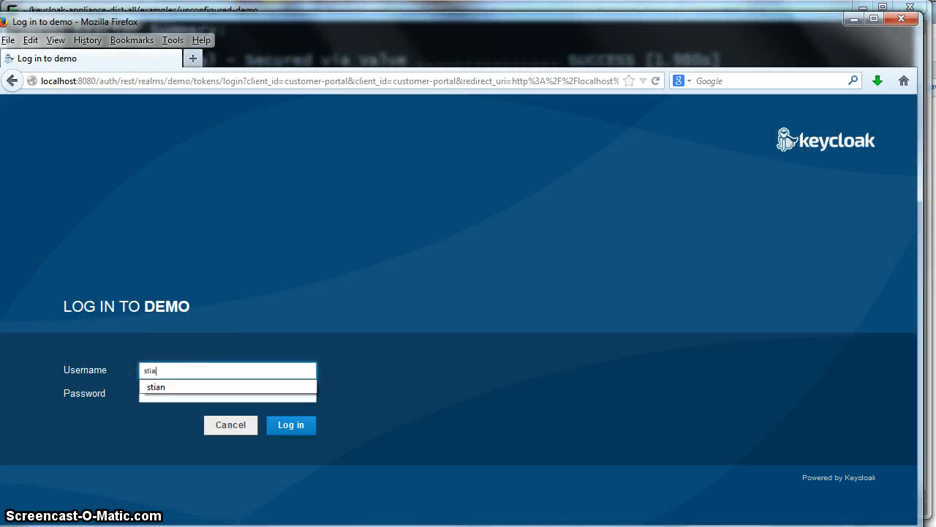
{"action": "type", "text": "n"}
{"action": "key", "text": "Tab"}
{"action": "type", "text": "p"}
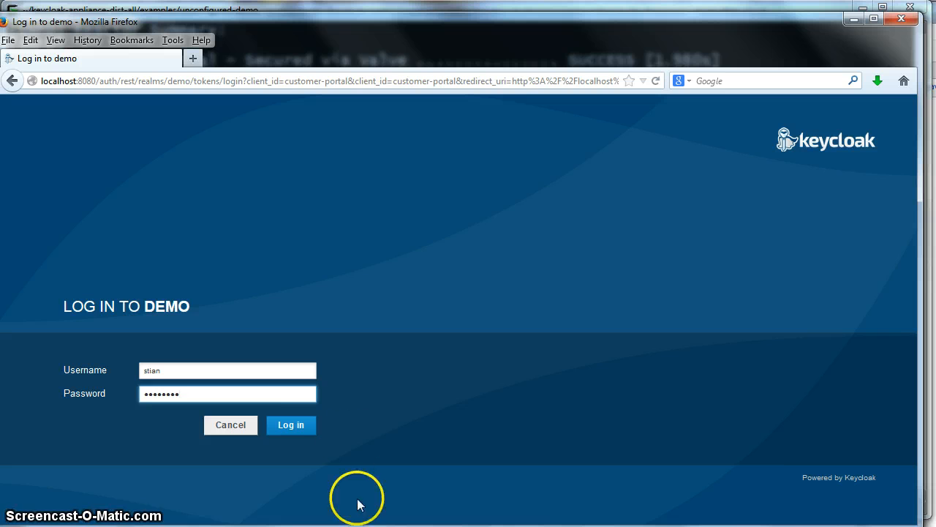
{"action": "type", "text": "assword"}
{"action": "left_click", "coordinate": [297, 427]}
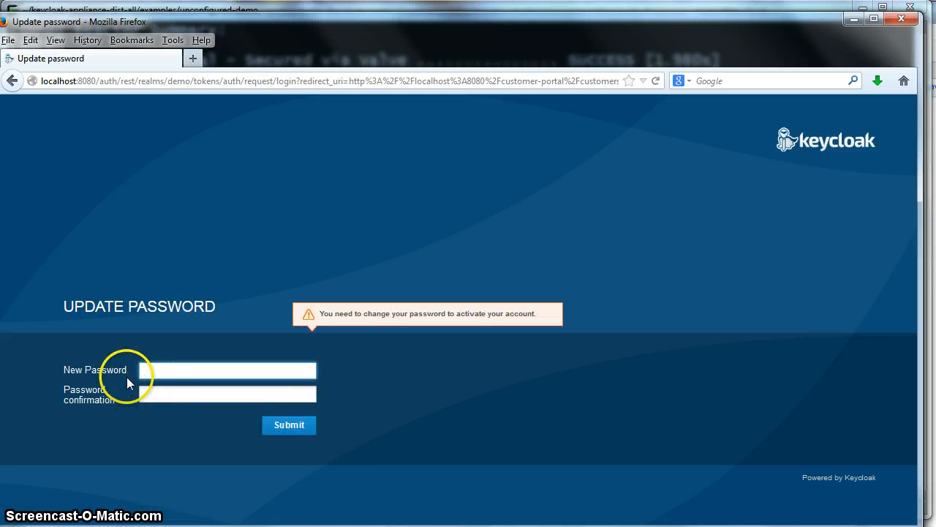
{"action": "type", "text": "password"}
{"action": "key", "text": "Tab"}
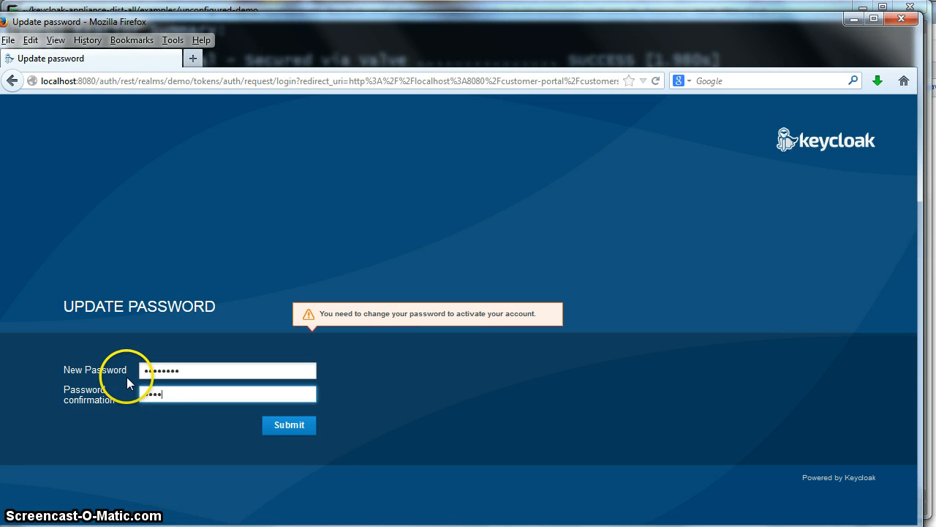
{"action": "left_click", "coordinate": [305, 425]}
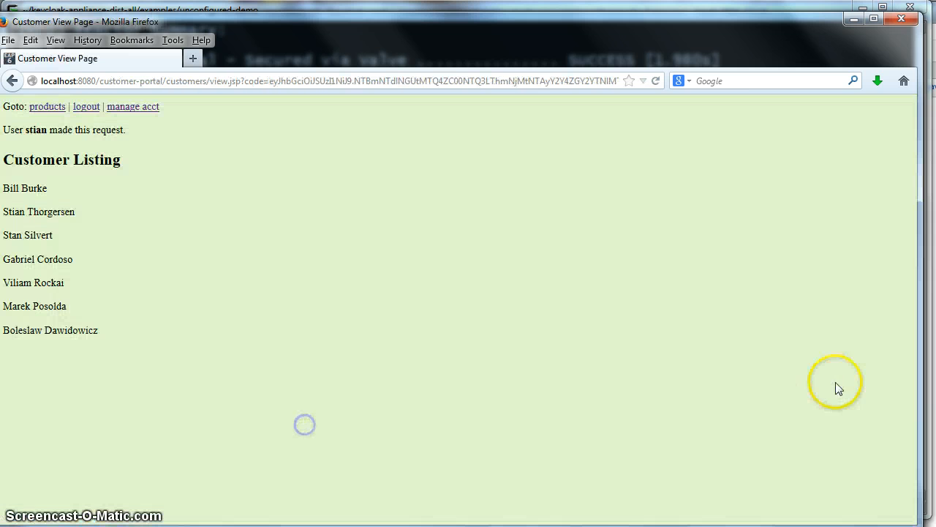
{"action": "left_click", "coordinate": [58, 115]}
Step: View the Product Listing (iphone, ipad, ipod), then log out of the portal
{"action": "left_click", "coordinate": [17, 156]}
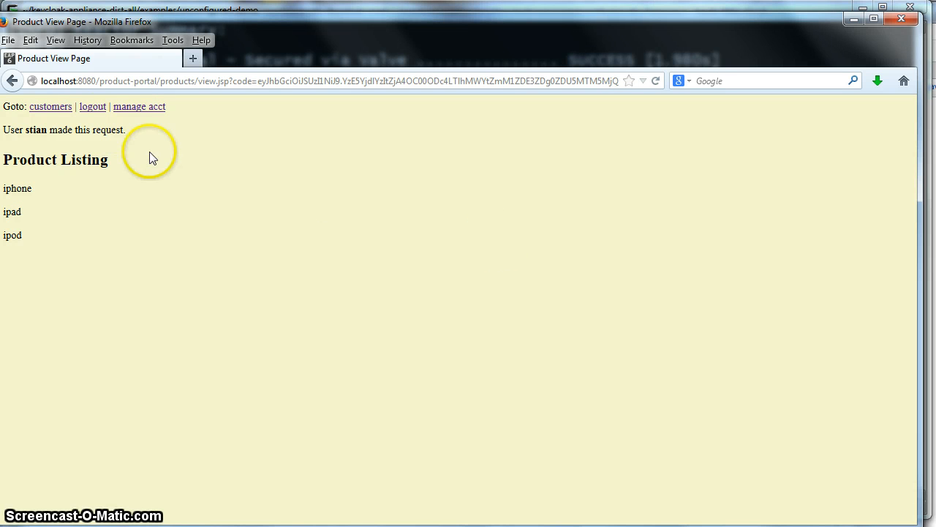
{"action": "left_click", "coordinate": [93, 107]}
{"action": "left_click", "coordinate": [160, 80]}
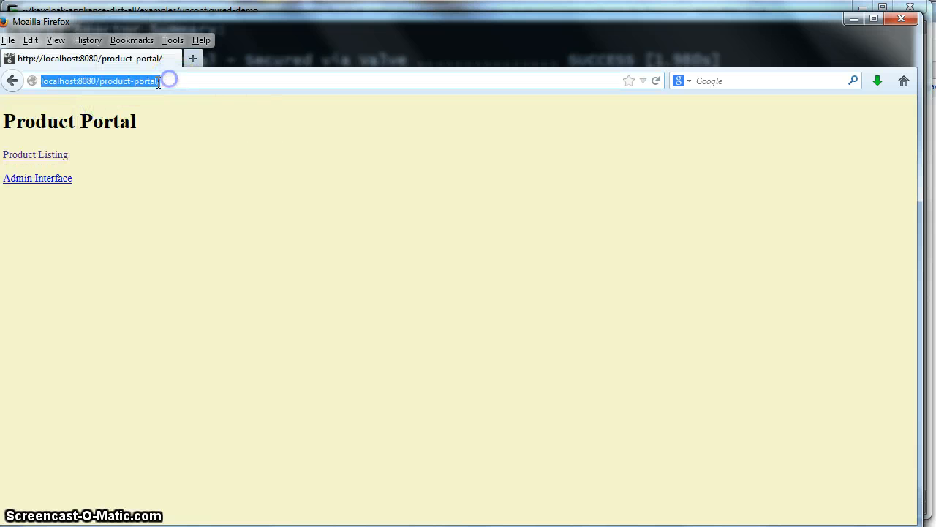
Step: Log back into the Keycloak Admin Console as admin
{"action": "type", "text": "admin"}
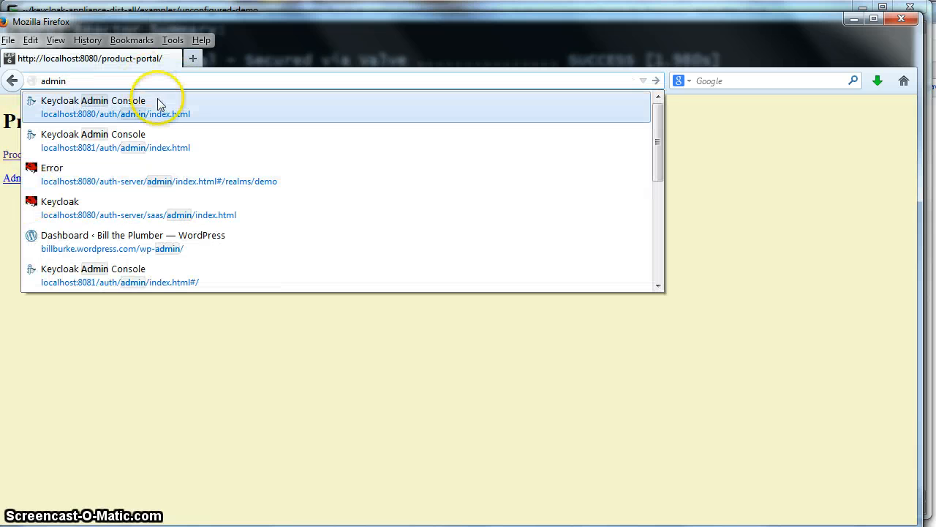
{"action": "left_click", "coordinate": [159, 101]}
{"action": "type", "text": "admin"}
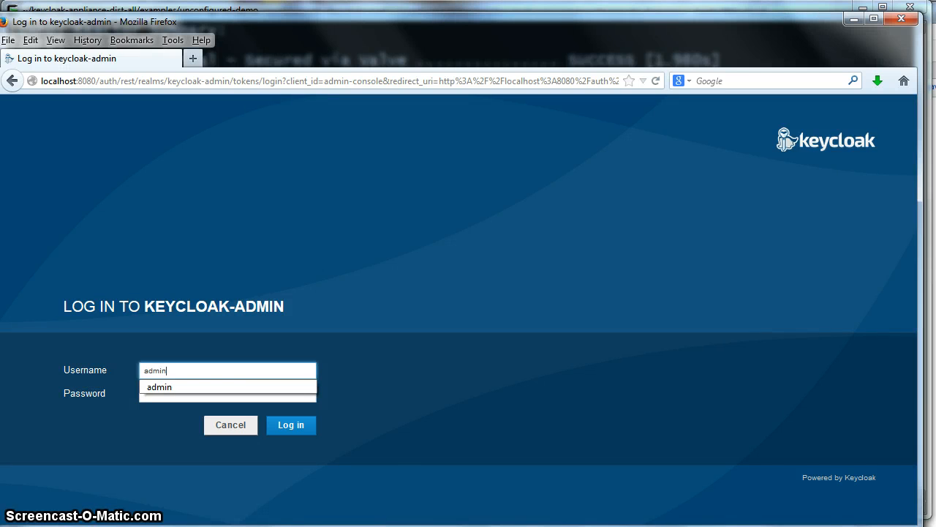
{"action": "key", "text": "Tab"}
{"action": "type", "text": "admin"}
{"action": "key", "text": "Return"}
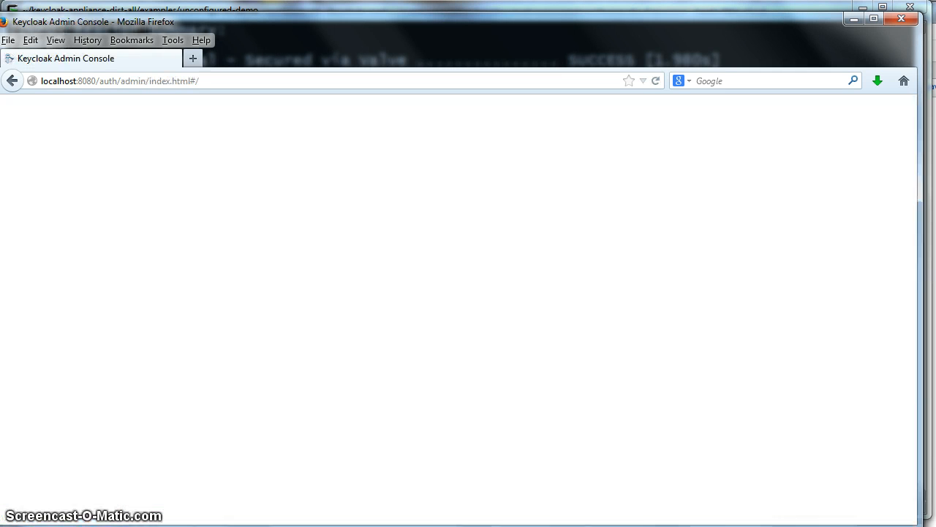
Step: Open the composite role from the demo realm's Roles list
{"action": "left_click", "coordinate": [108, 215]}
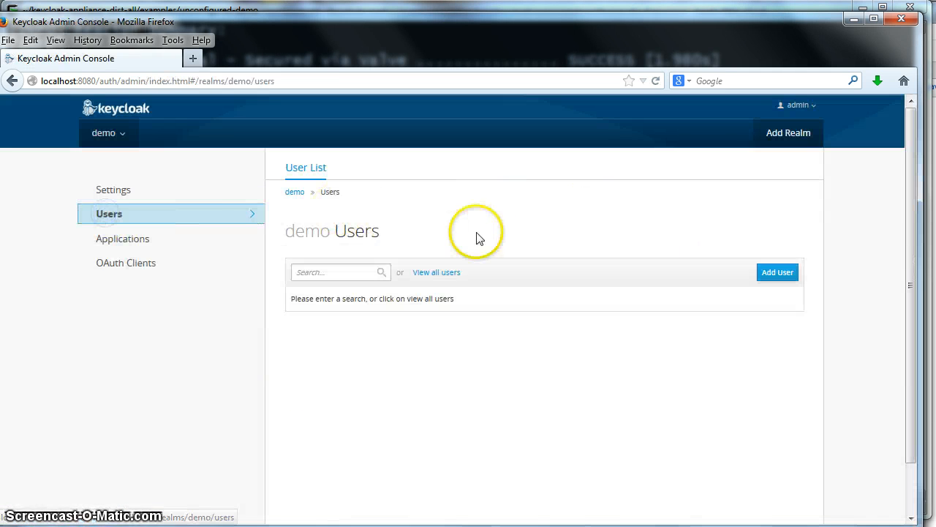
{"action": "left_click", "coordinate": [114, 189]}
{"action": "left_click", "coordinate": [355, 167]}
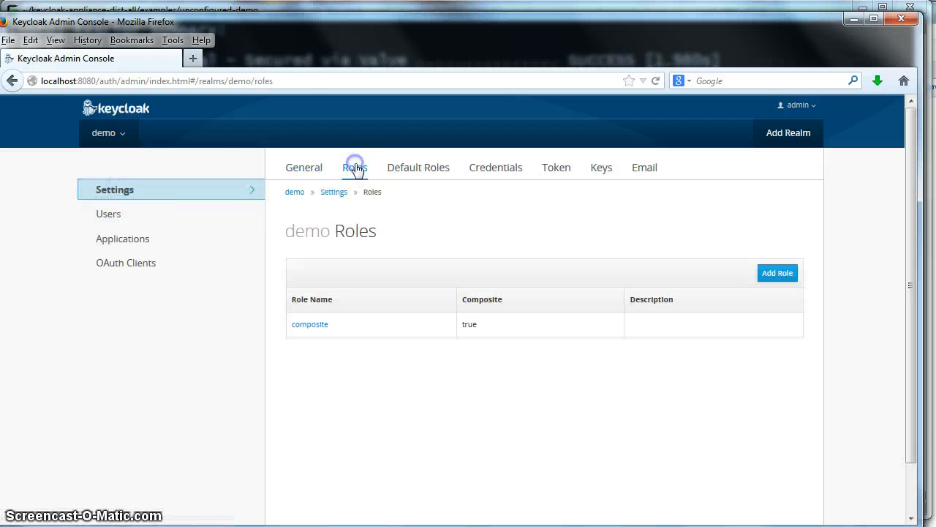
{"action": "left_click", "coordinate": [305, 326]}
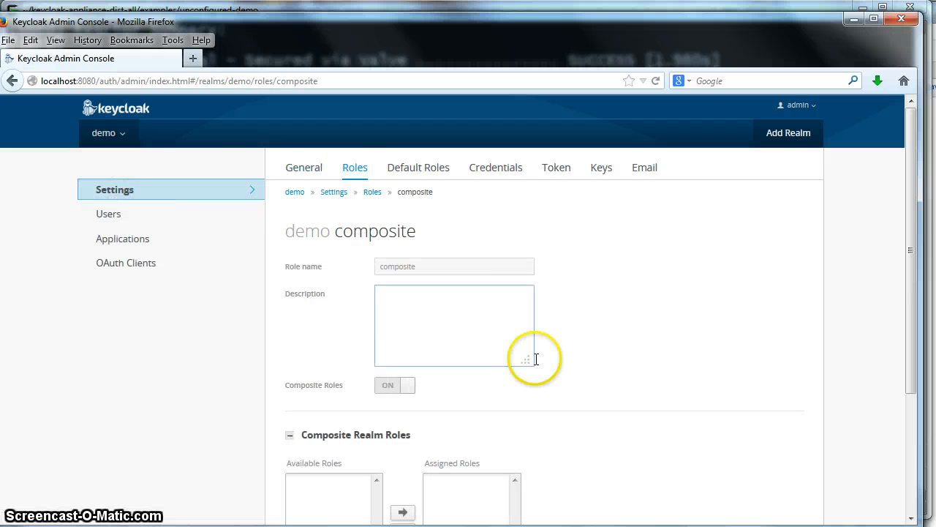
{"action": "scroll", "coordinate": [534, 362], "scroll_direction": "down", "scroll_amount": 4}
Step: Remove product-user from the composite role's assigned product-portal roles
{"action": "left_click", "coordinate": [495, 476]}
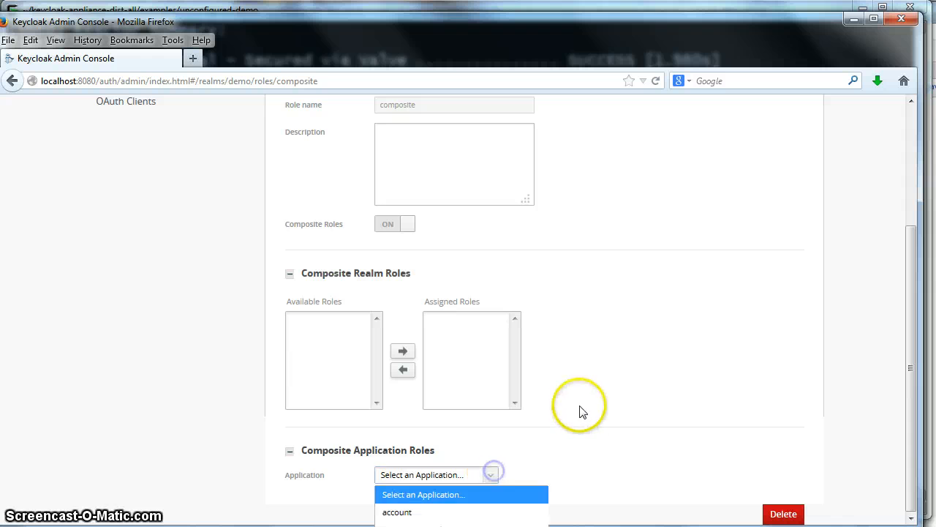
{"action": "left_click", "coordinate": [578, 413]}
{"action": "left_click", "coordinate": [491, 475]}
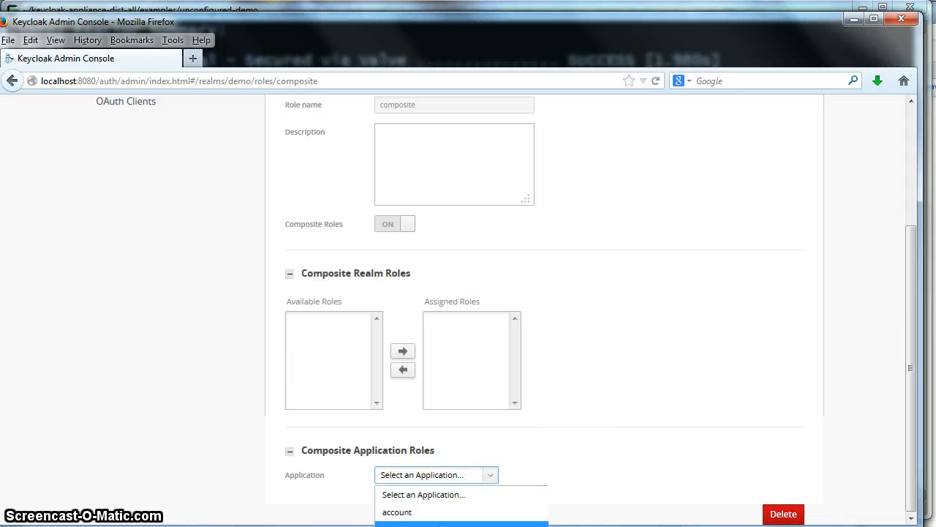
{"action": "left_click", "coordinate": [468, 525]}
{"action": "left_click_drag", "start_coordinate": [911, 308], "coordinate": [910, 385]}
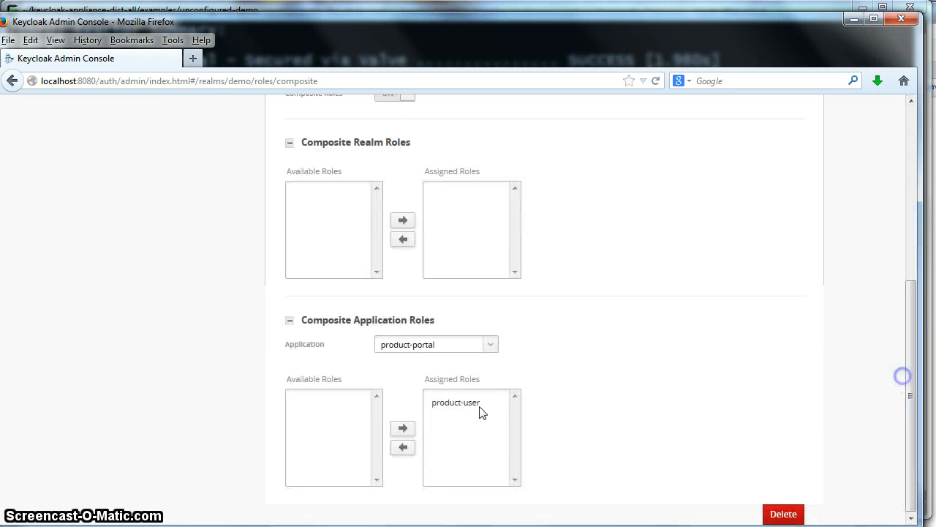
{"action": "left_click", "coordinate": [457, 402]}
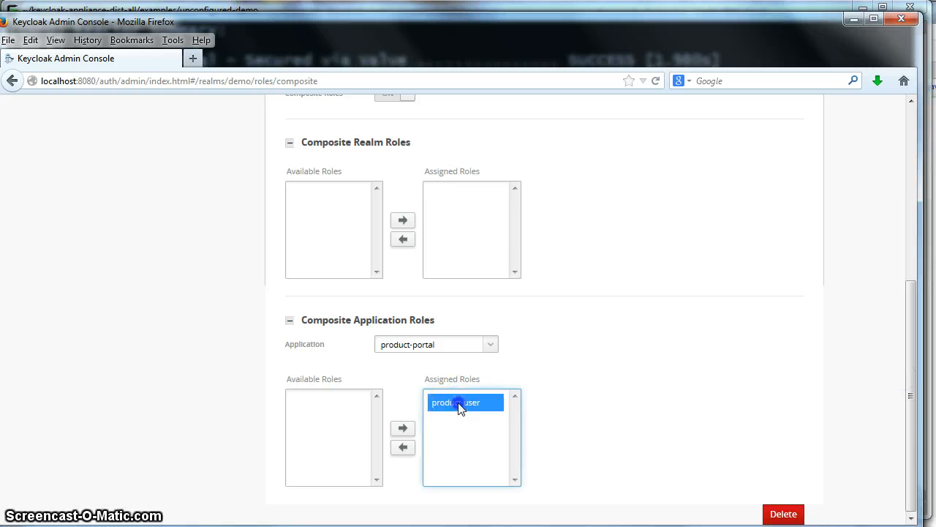
{"action": "left_click", "coordinate": [402, 448]}
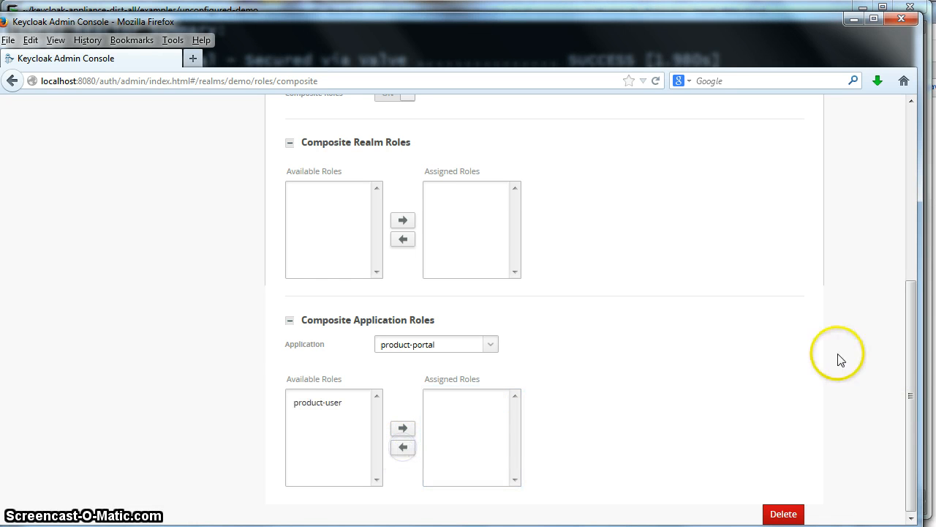
{"action": "left_click_drag", "start_coordinate": [907, 359], "coordinate": [905, 201]}
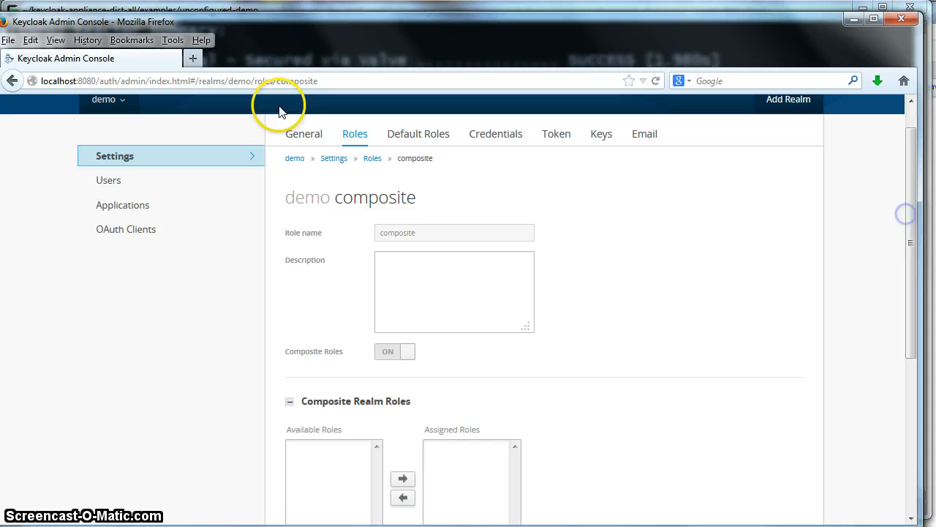
{"action": "left_click", "coordinate": [119, 80]}
Step: Navigate to localhost:8080/product-portal in the browser
{"action": "type", "text": "cu"}
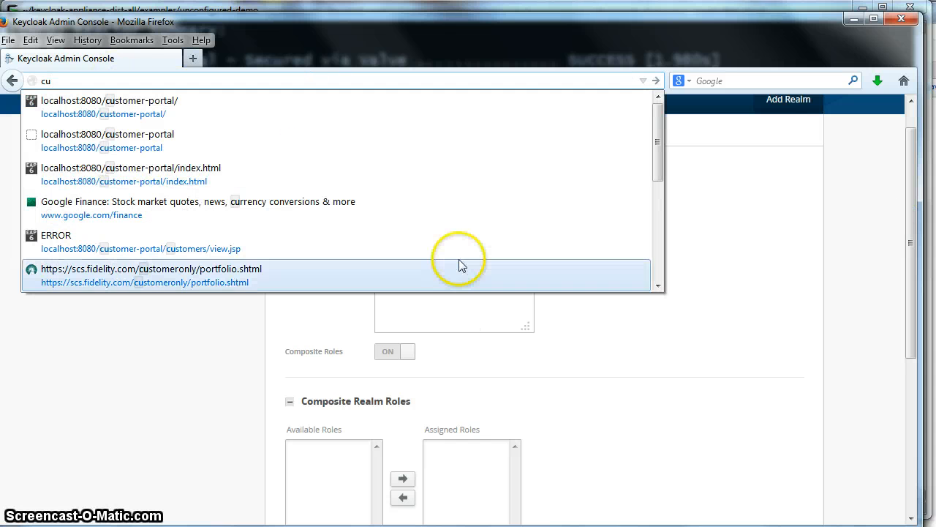
{"action": "left_click", "coordinate": [132, 121]}
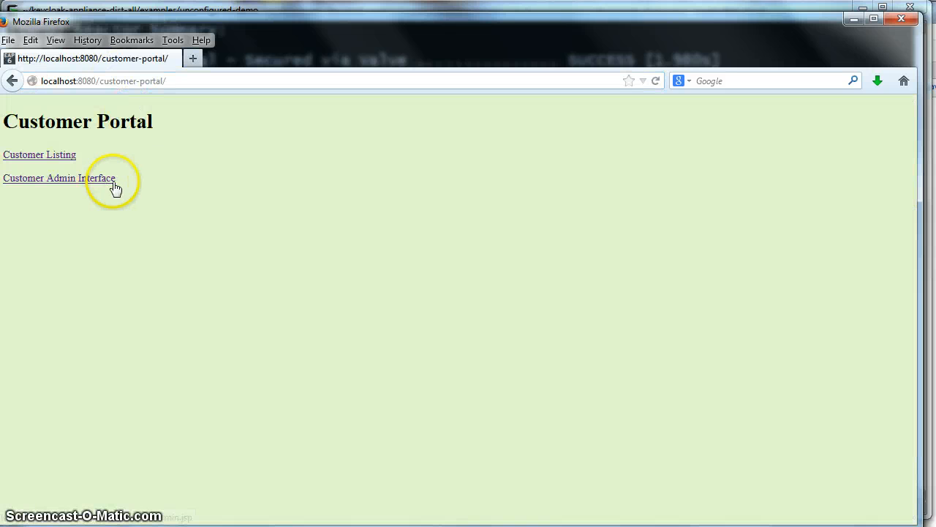
{"action": "left_click", "coordinate": [105, 85]}
{"action": "left_click", "coordinate": [99, 81]}
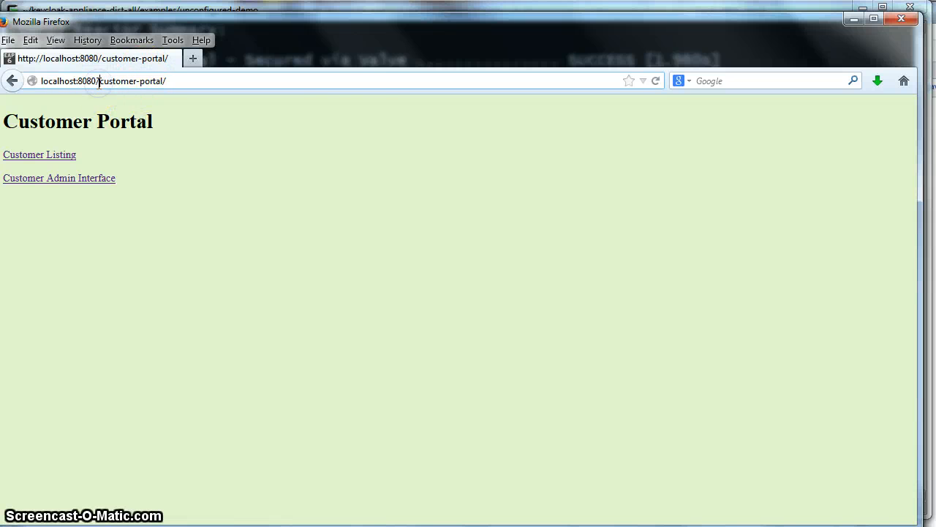
{"action": "type", "text": "/produ"}
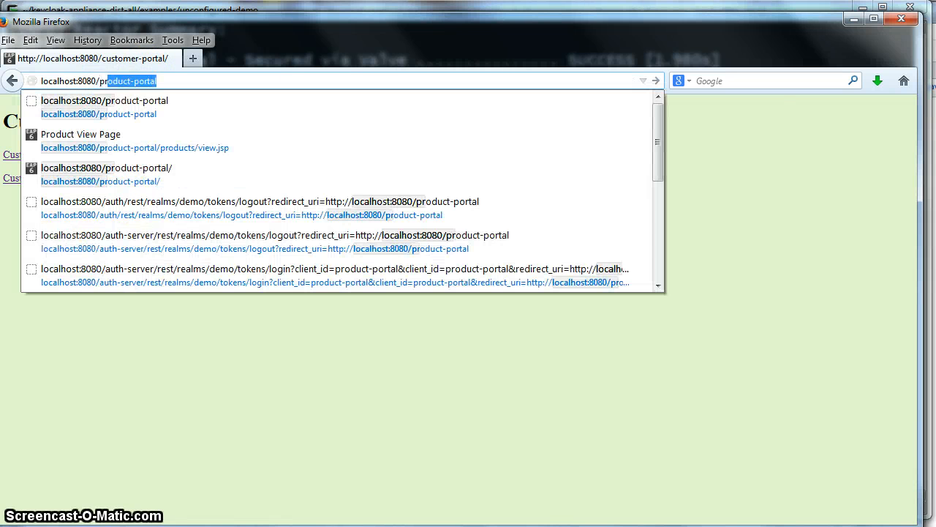
{"action": "key", "text": "Down"}
{"action": "key", "text": "Return"}
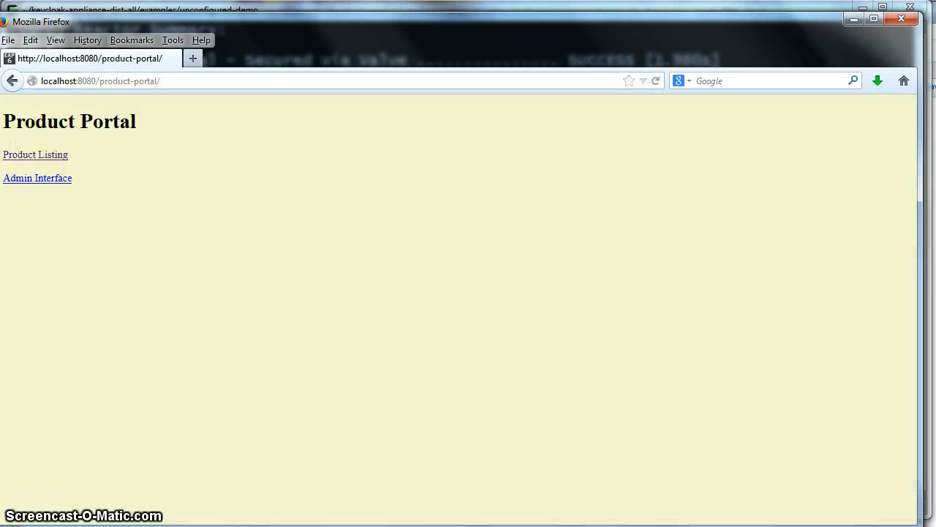
Step: Request the Product Listing and log in as the demo user, getting Forbidden
{"action": "left_click", "coordinate": [63, 161]}
{"action": "left_click", "coordinate": [143, 372]}
{"action": "type", "text": "st"}
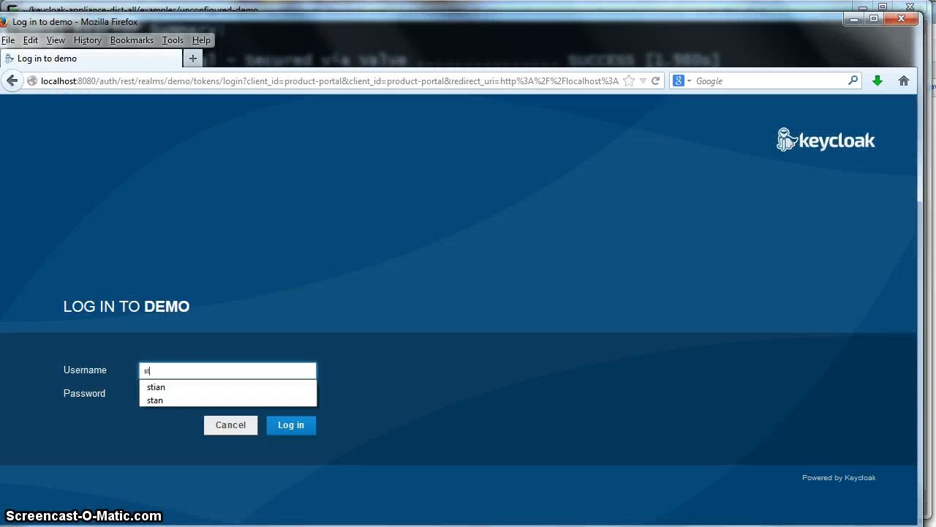
{"action": "type", "text": "ian"}
{"action": "key", "text": "Tab"}
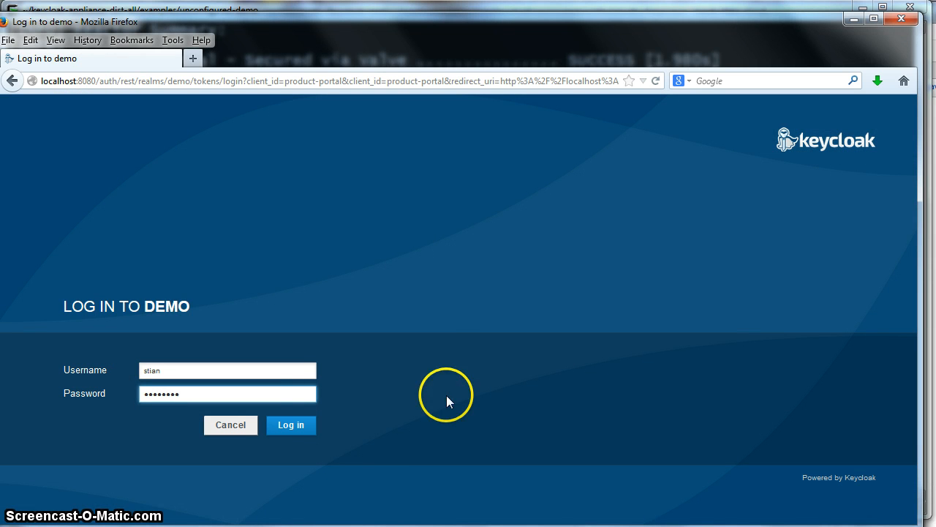
{"action": "left_click", "coordinate": [308, 425]}
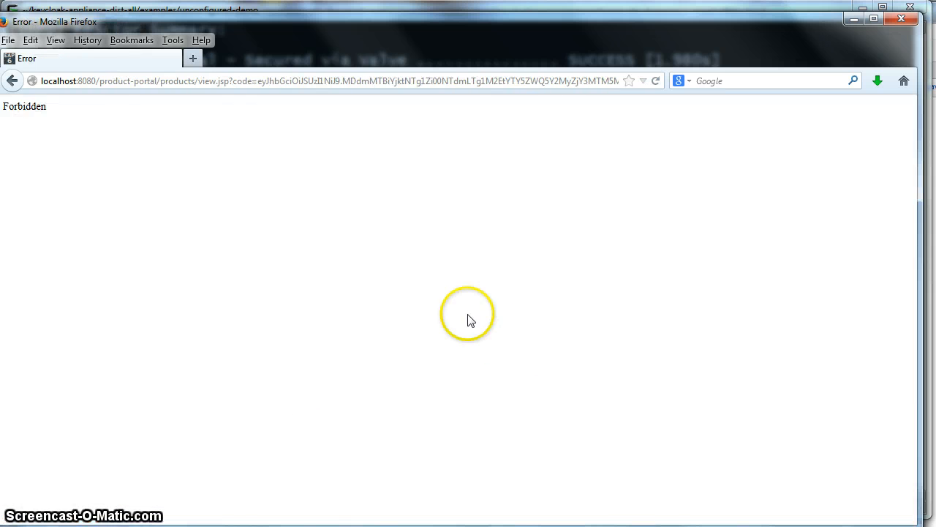